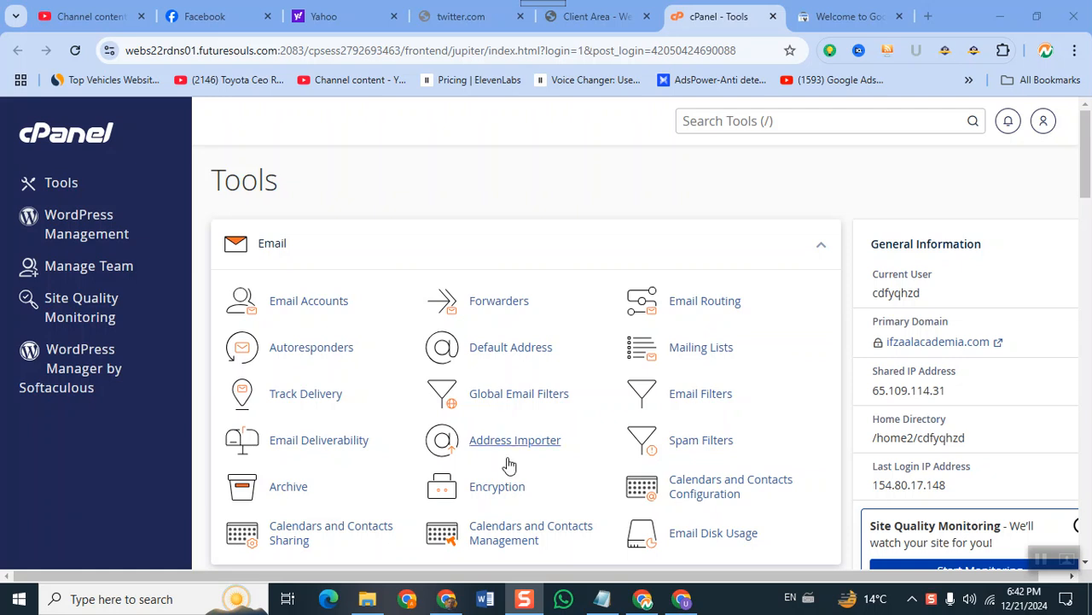
Open cPanel's File Manager in a new Chrome tab.
scroll(473, 385, "down", 5)
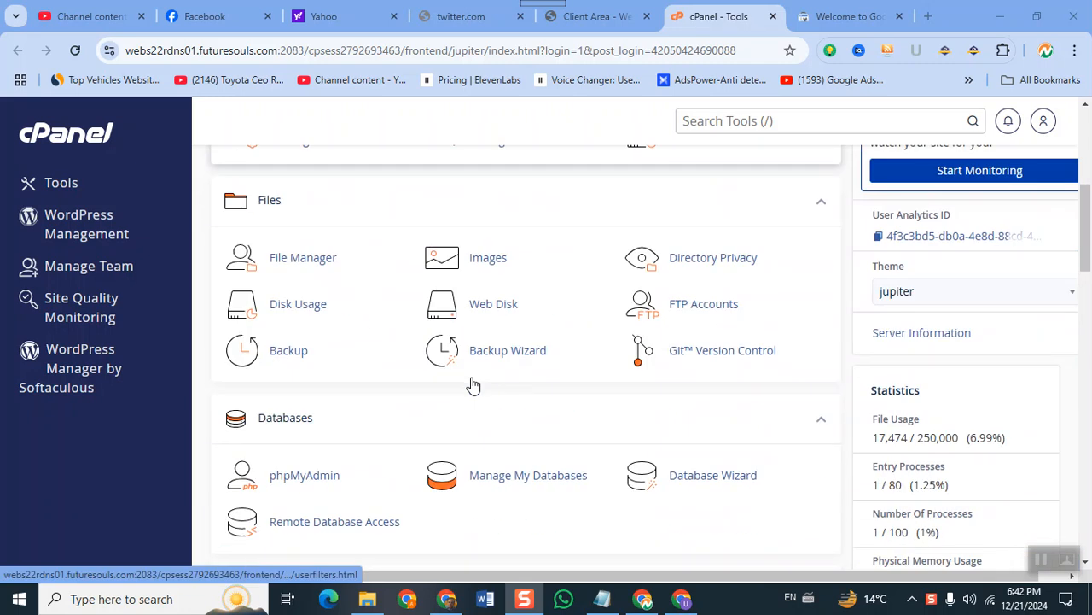
scroll(473, 384, "up", 5)
scroll(473, 384, "down", 2)
scroll(473, 385, "up", 3)
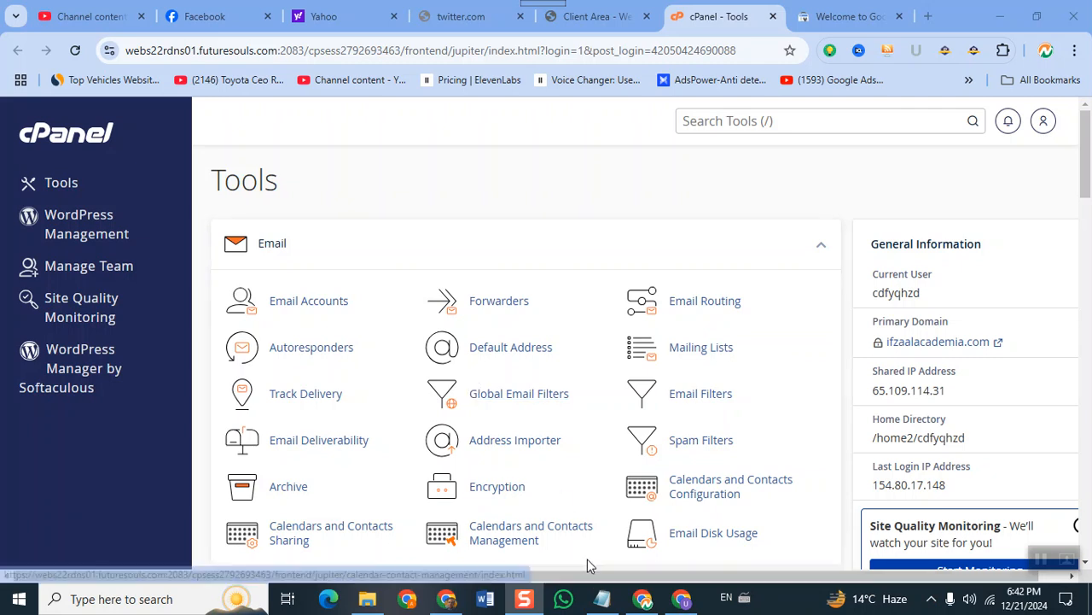
scroll(587, 565, "down", 4)
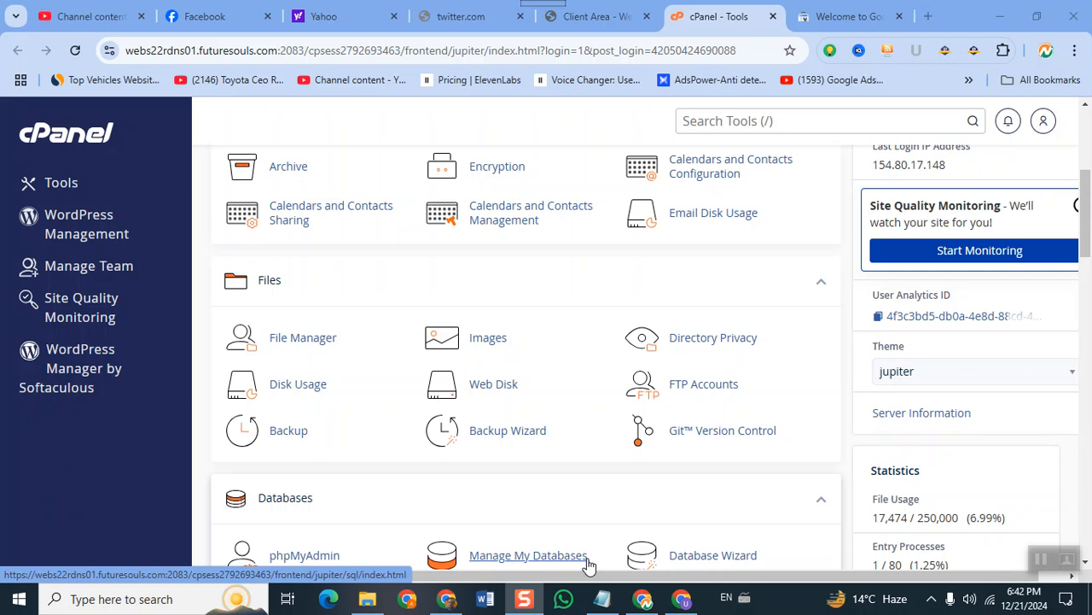
left_click(303, 338)
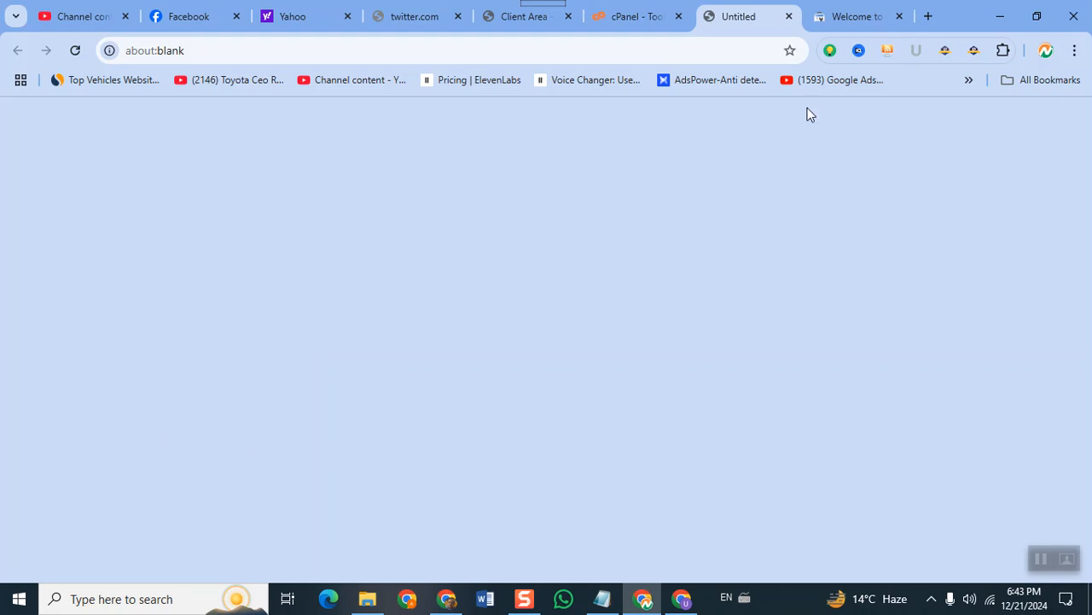
Reload the blank File Manager tab from its tab context menu.
left_click(834, 19)
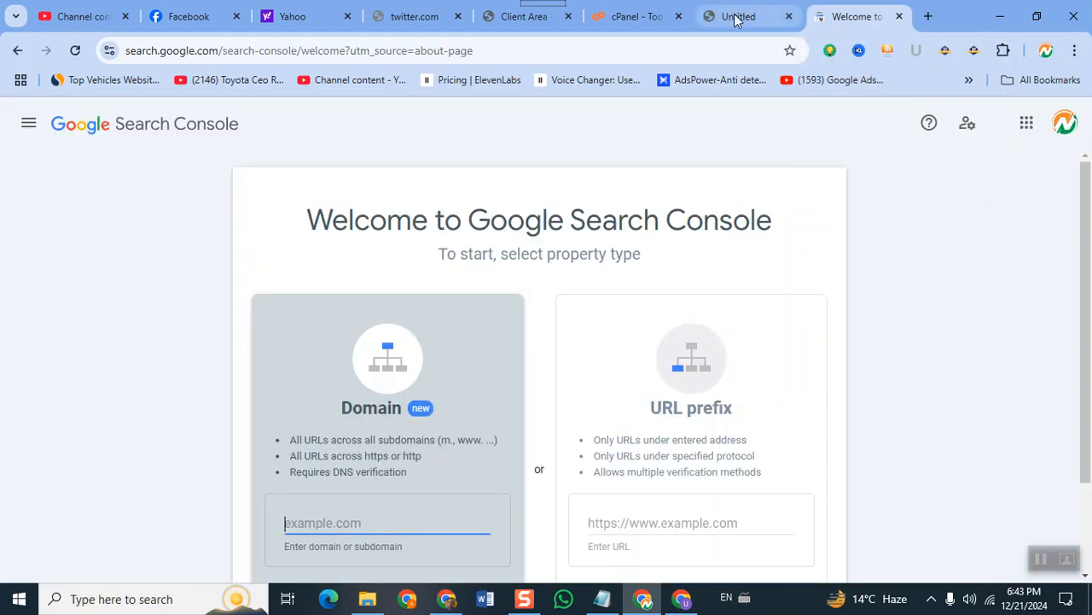
left_click(736, 16)
right_click(732, 17)
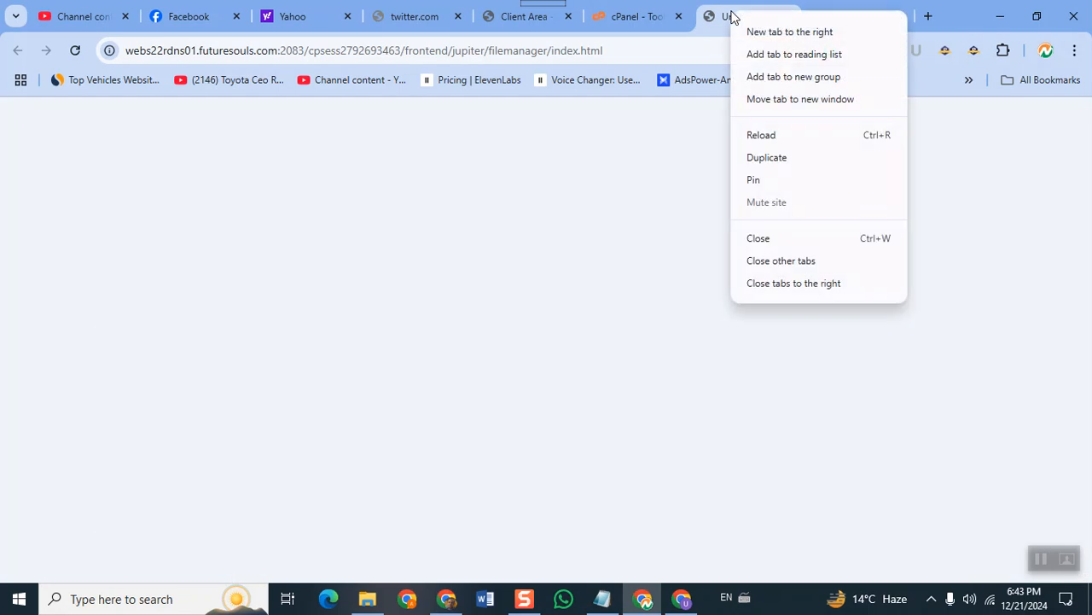
left_click(627, 22)
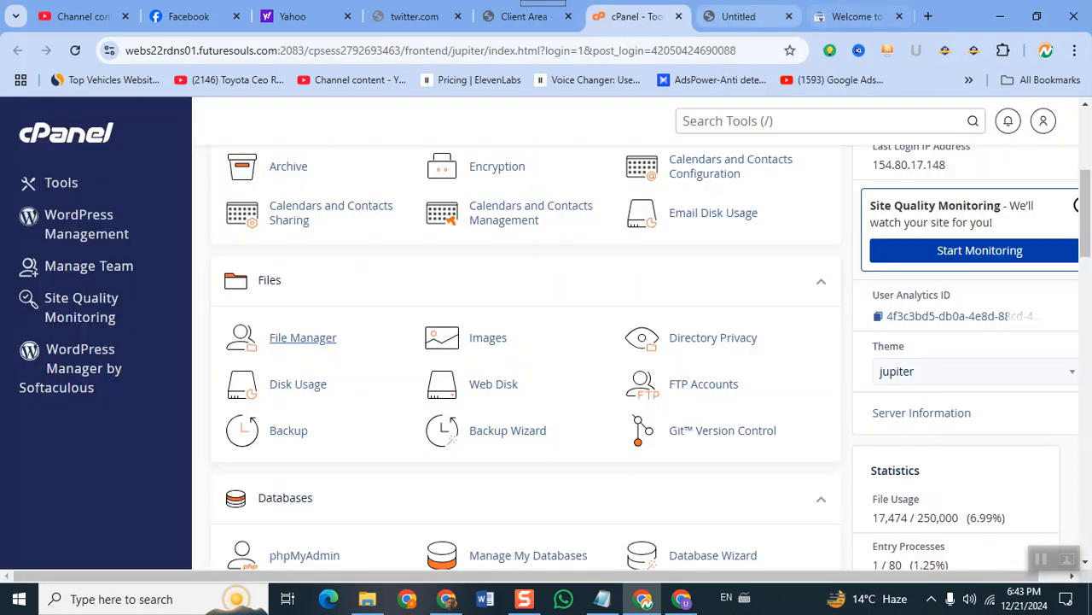
left_click(724, 22)
right_click(722, 21)
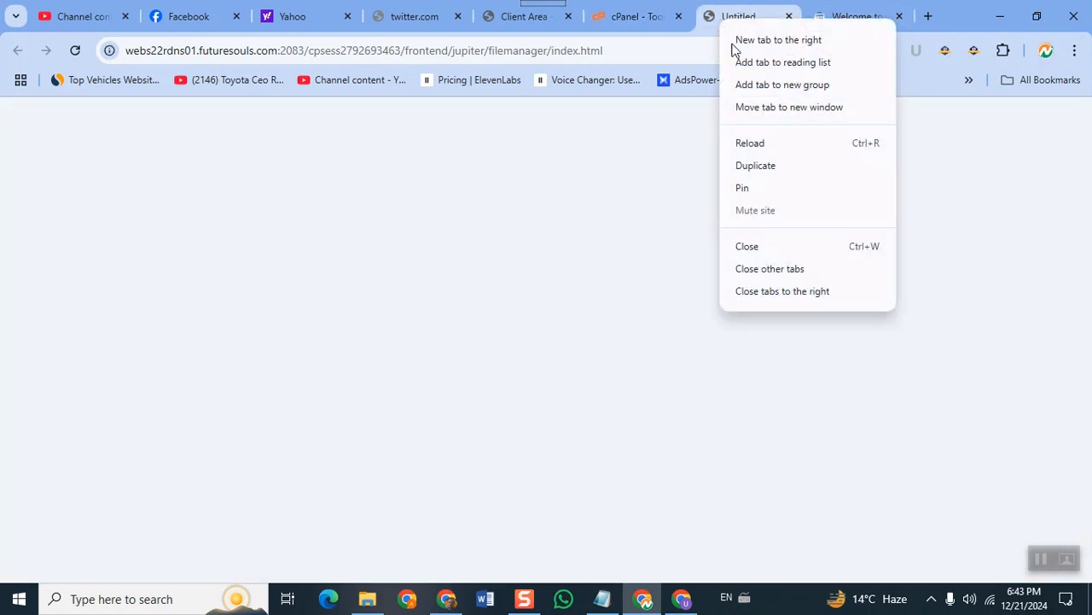
left_click(776, 145)
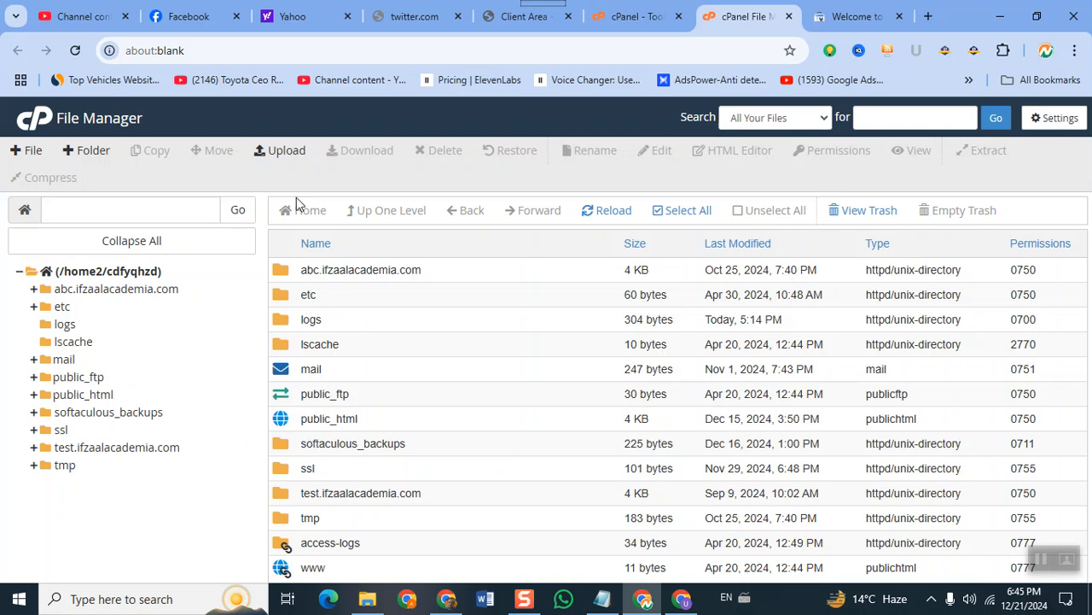
Browse into abc.ifzaalacademia.com, go back up to the home directory, and open a new browser tab.
left_click(284, 272)
double_click(284, 272)
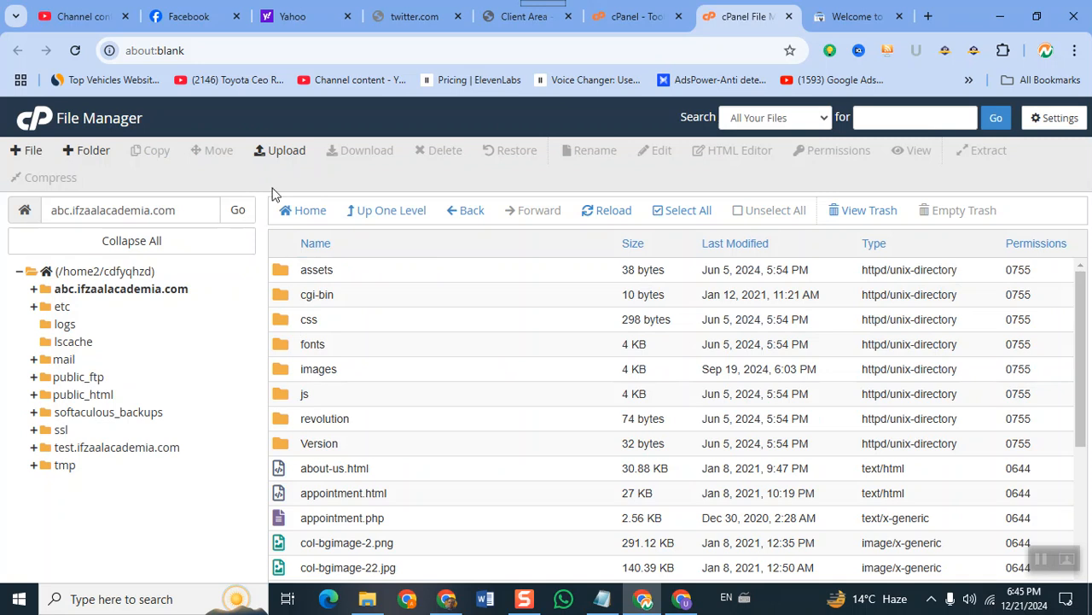
left_click(372, 214)
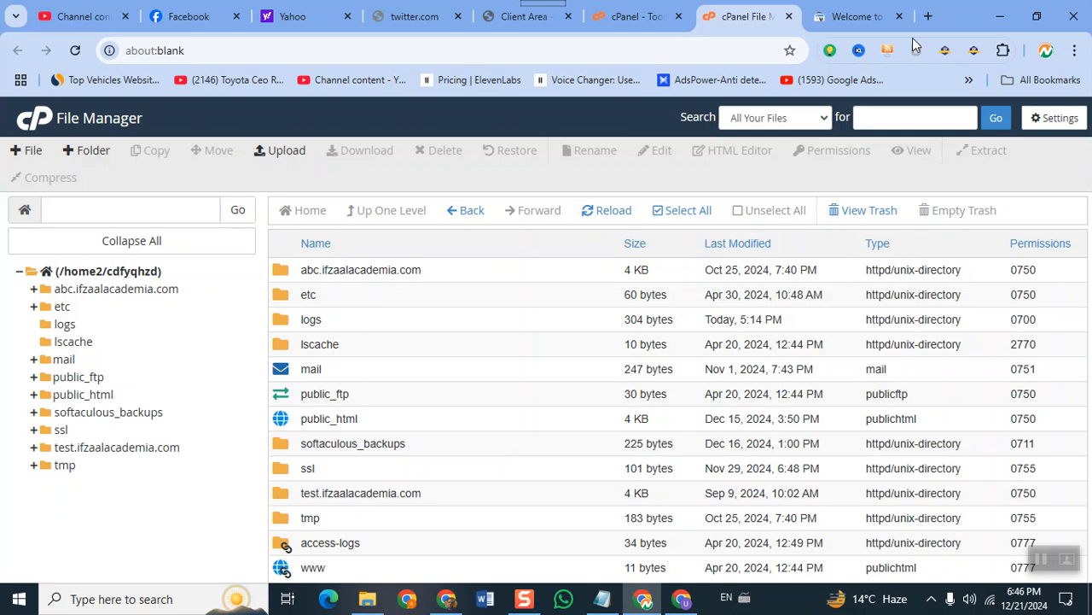
left_click(929, 15)
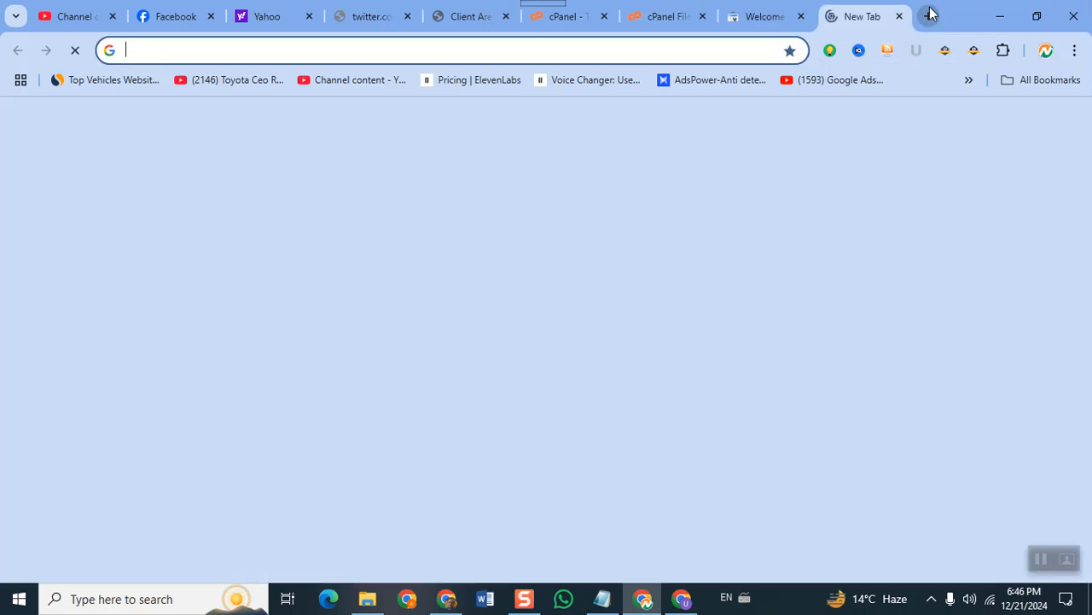
Load abc.ifzaalacademia.com in the new tab, then switch back to the File Manager tab.
type("abc.")
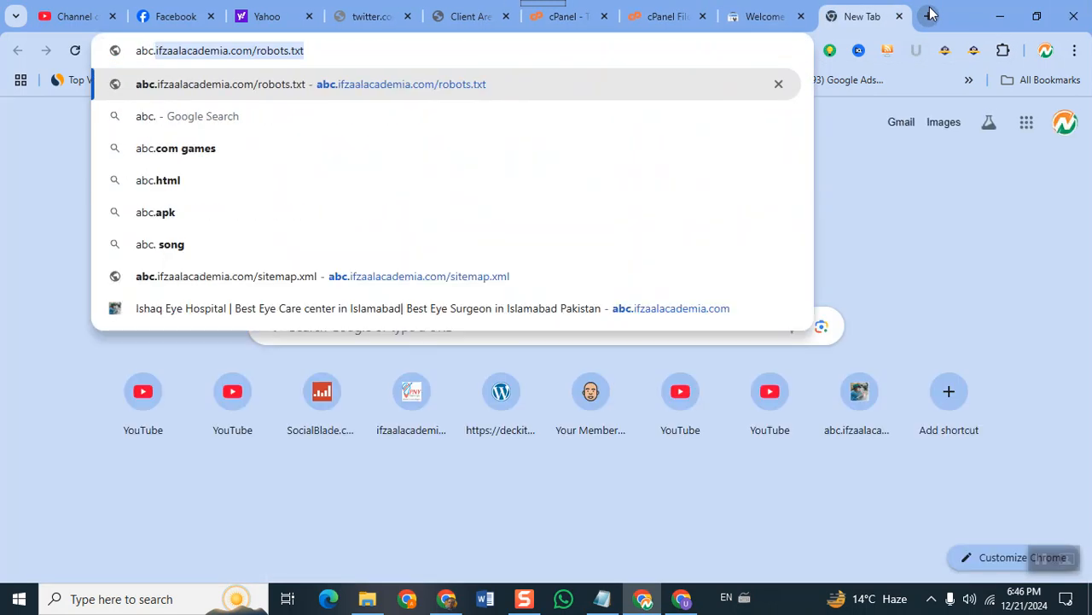
key("End")
key("BackSpace")
key("BackSpace")
key("BackSpace")
key("BackSpace")
key("BackSpace")
key("BackSpace")
key("BackSpace")
key("BackSpace")
key("BackSpace")
key("BackSpace")
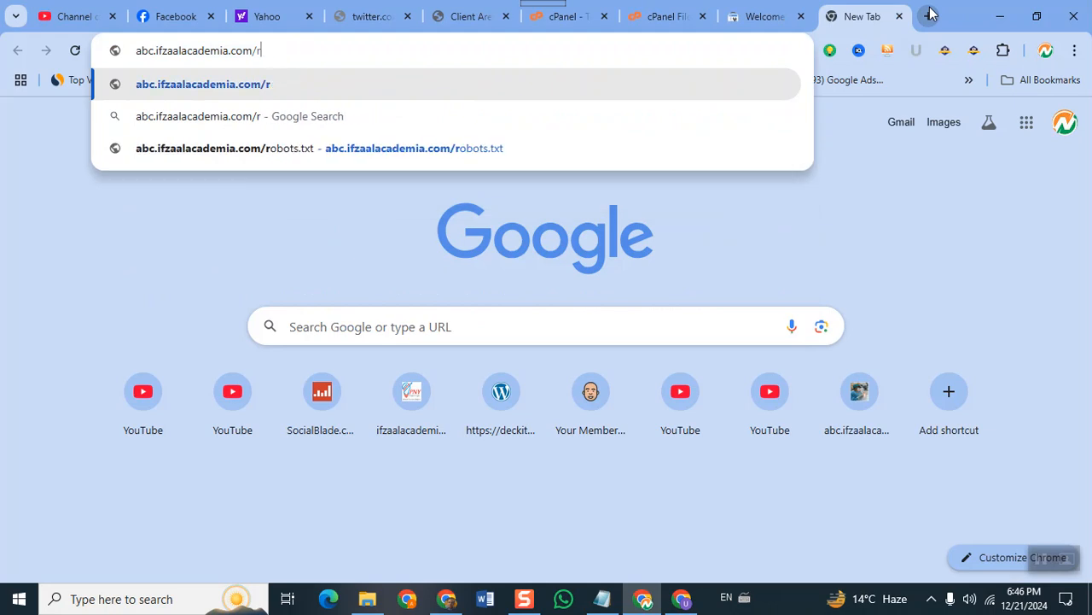
key("Return")
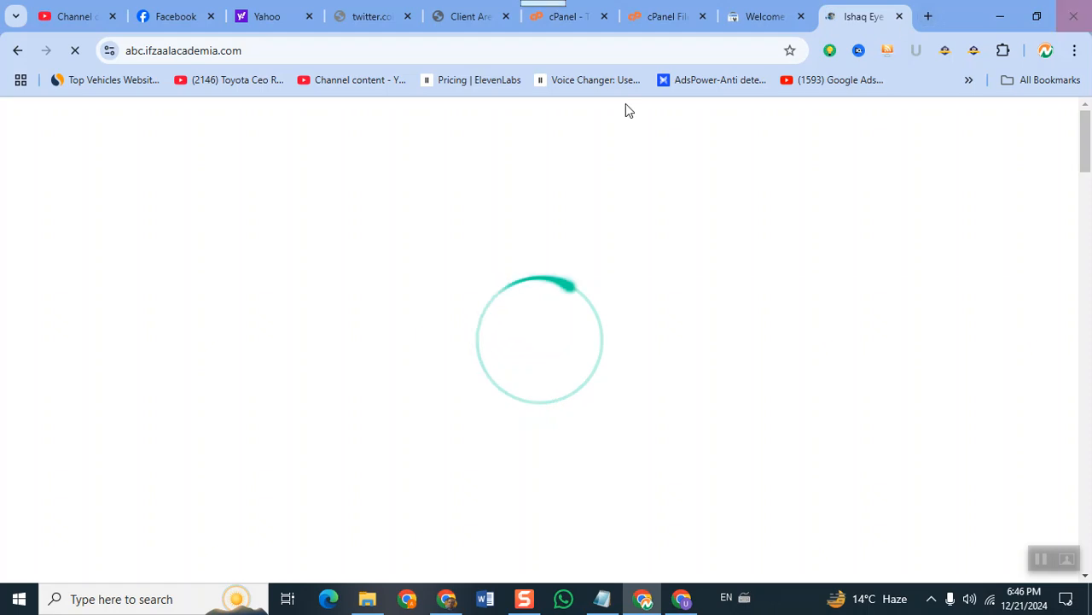
left_click(645, 15)
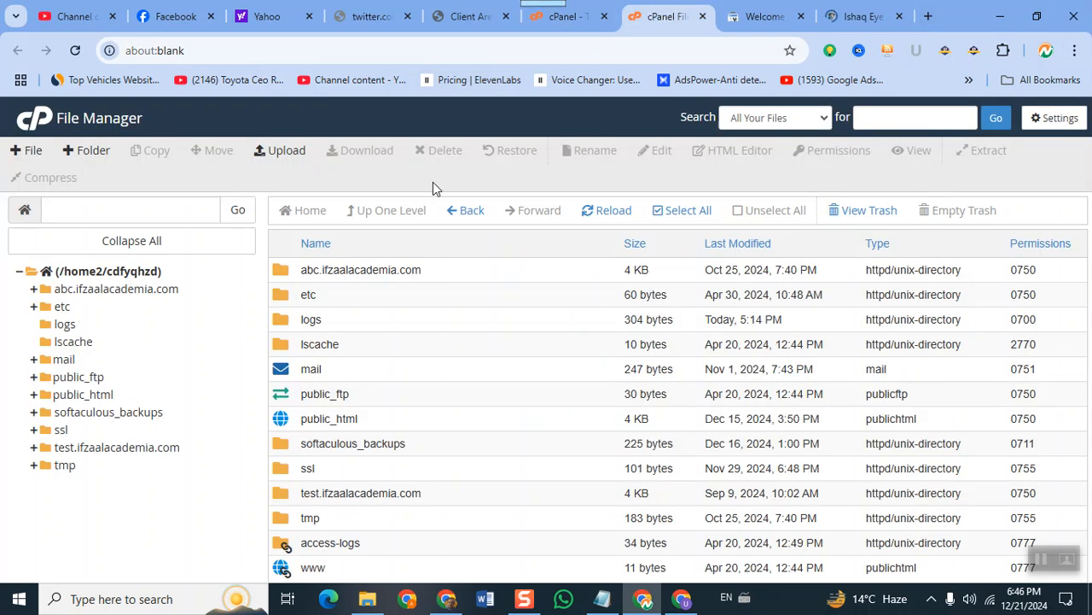
Select everything in abc.ifzaalacademia.com and delete it permanently, skipping the trash.
double_click(282, 272)
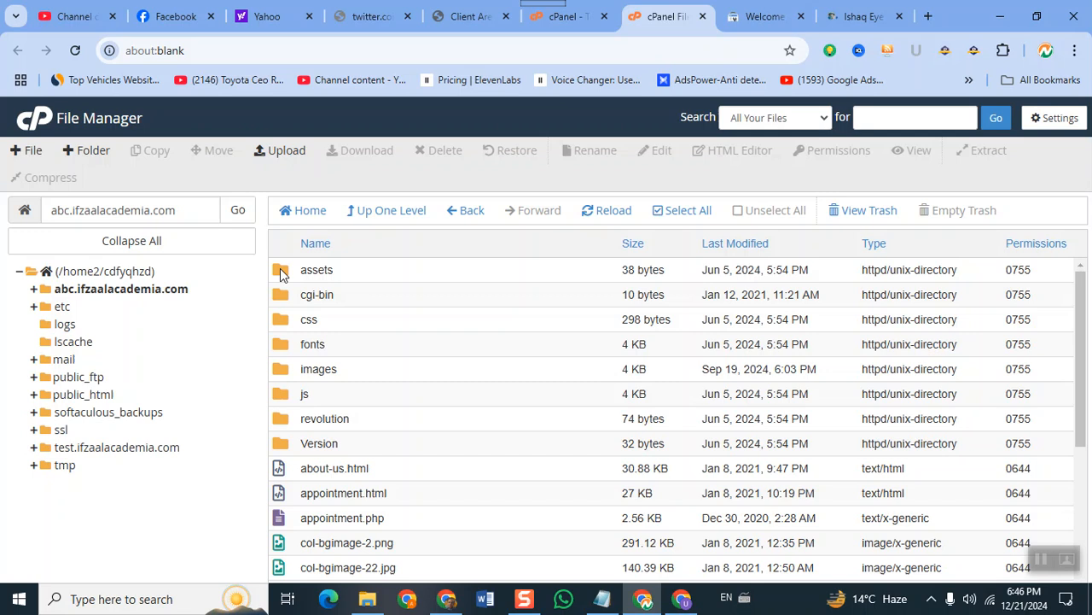
mouse_move(1083, 355)
left_mouse_down()
mouse_move(1091, 511)
mouse_move(1084, 359)
left_mouse_up()
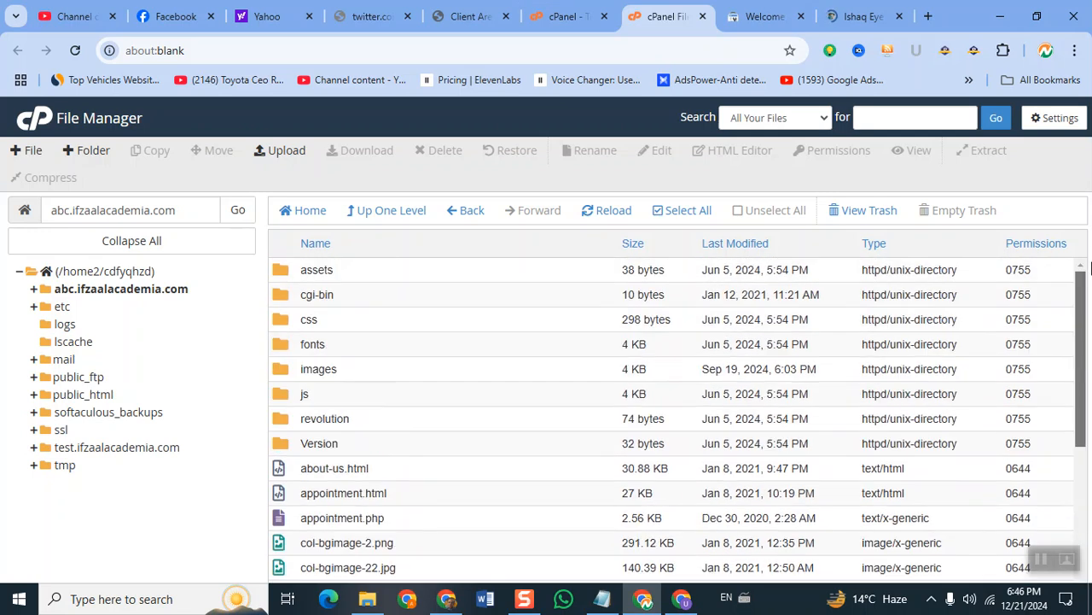
left_click(322, 298)
left_click(666, 212)
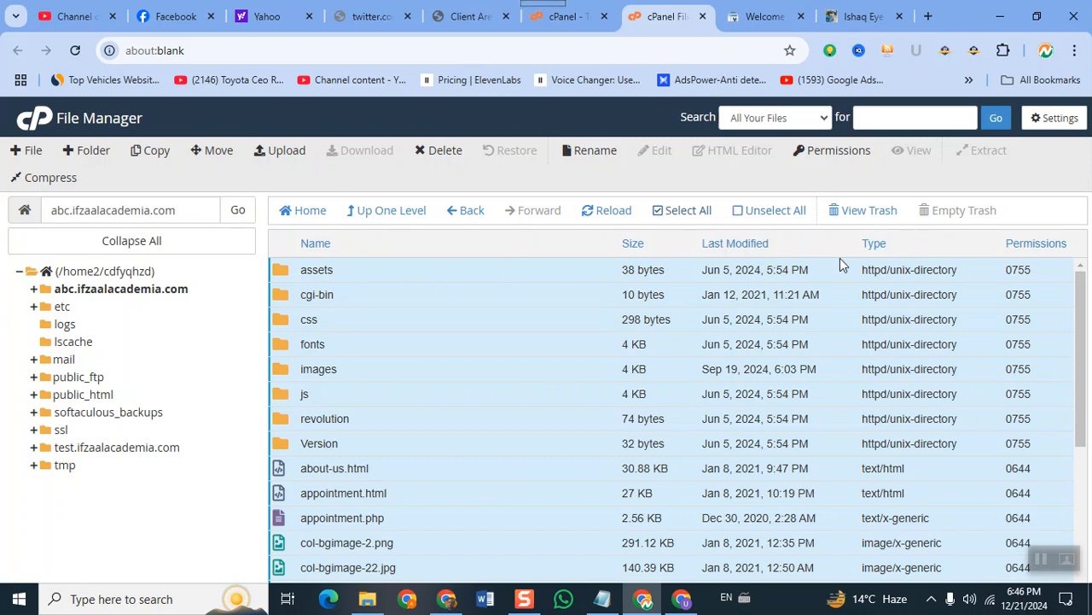
left_click(444, 151)
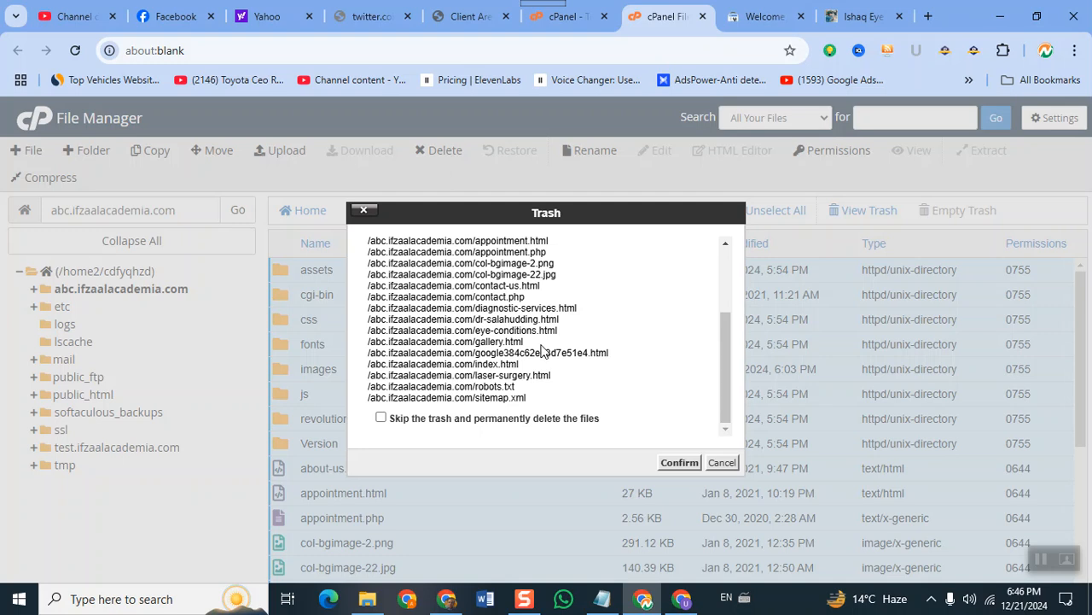
left_click(538, 422)
left_click(676, 466)
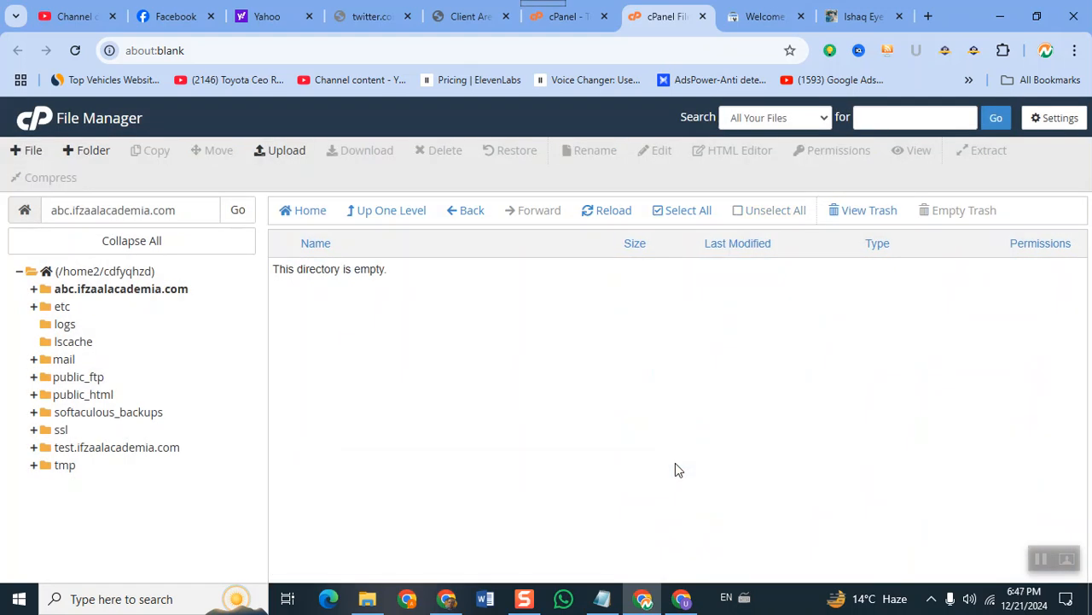
Reload abc.ifzaalacademia.com in its tab to see the 404 Not Found page.
left_click(864, 14)
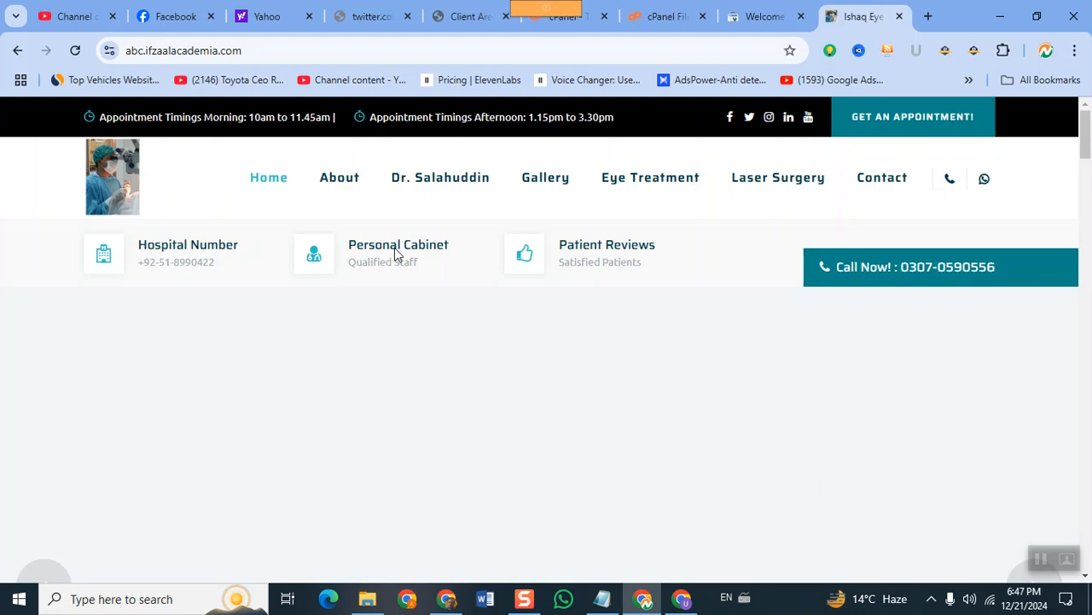
left_click(313, 49)
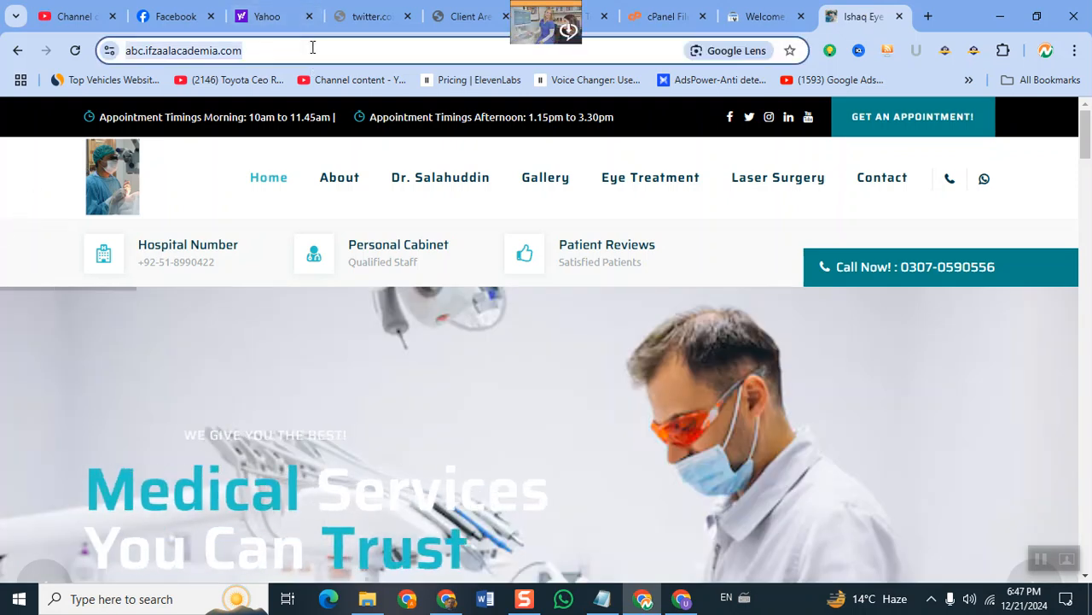
key("Return")
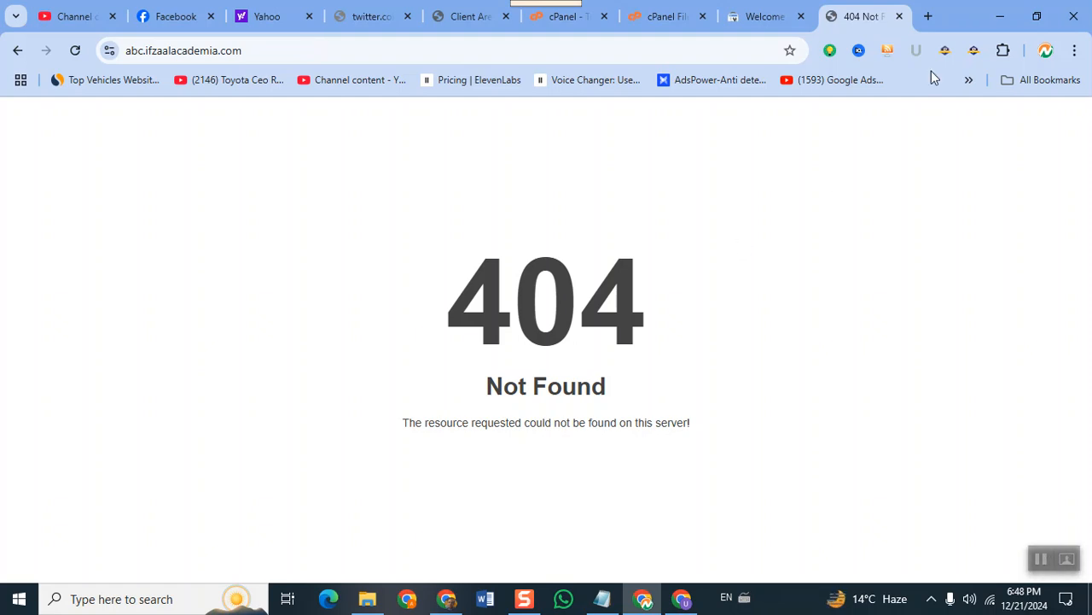
Switch back to the File Manager tab showing the empty abc.ifzaalacademia.com folder.
left_click(638, 25)
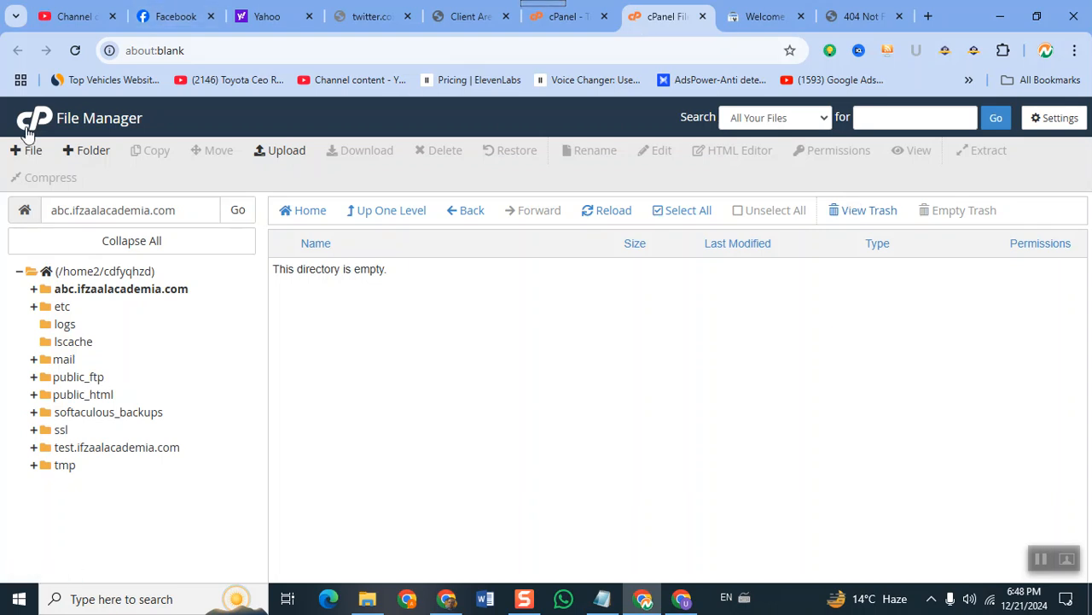
Get the File Upload page for abc.ifzaalacademia.com to load and bring up the file chooser.
left_click(275, 162)
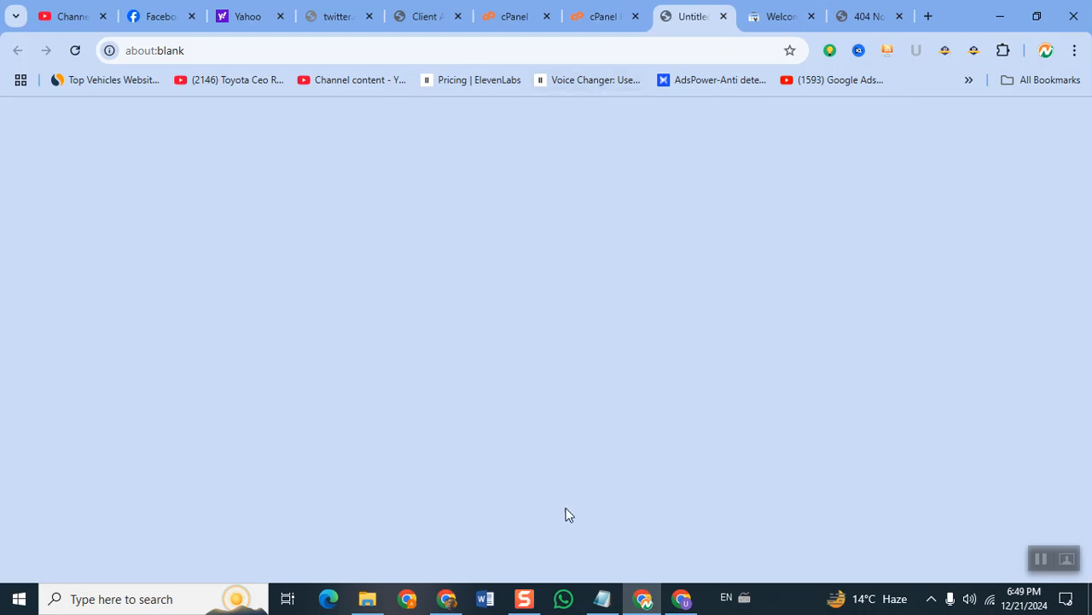
left_click(611, 19)
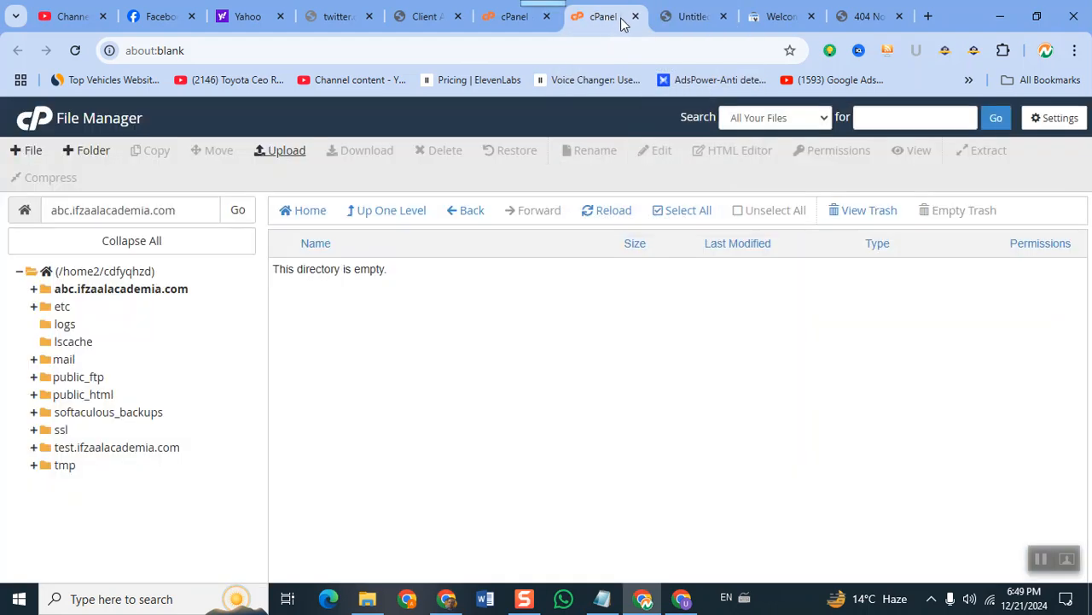
left_click(696, 12)
right_click(697, 10)
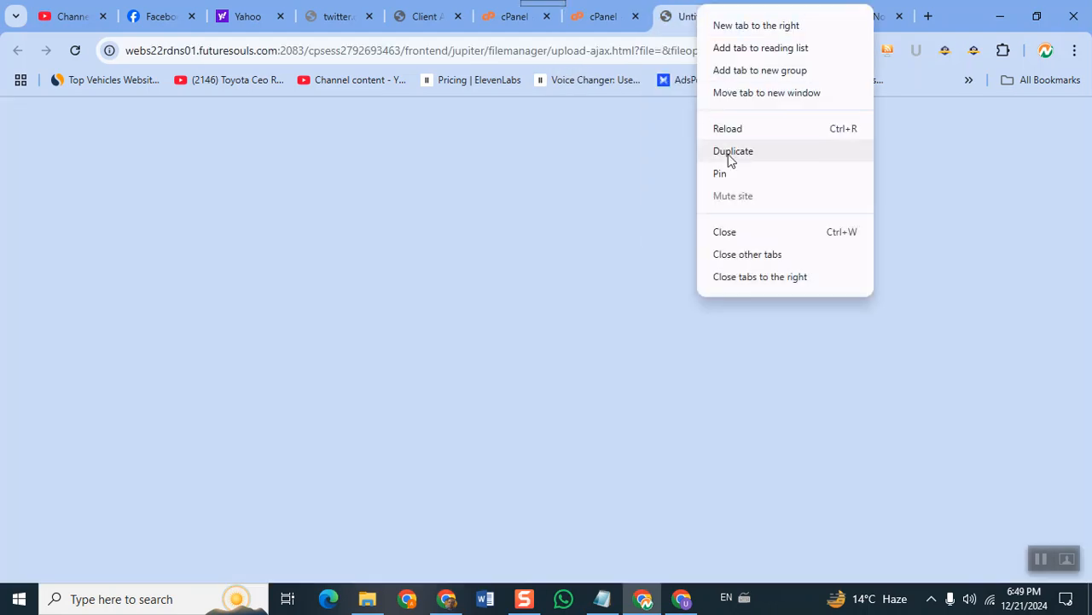
left_click(725, 128)
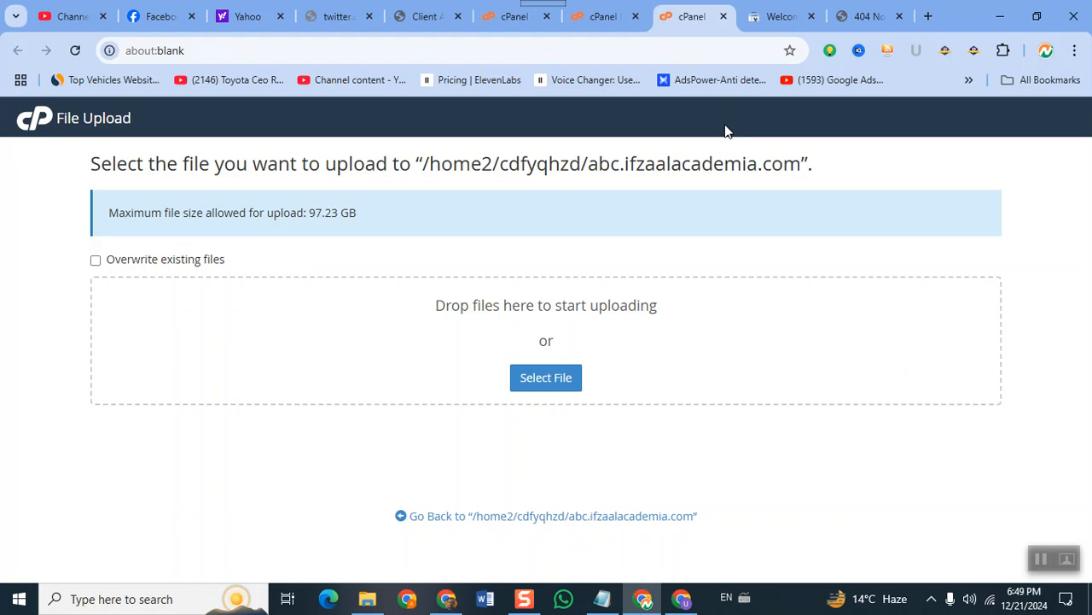
left_click(551, 382)
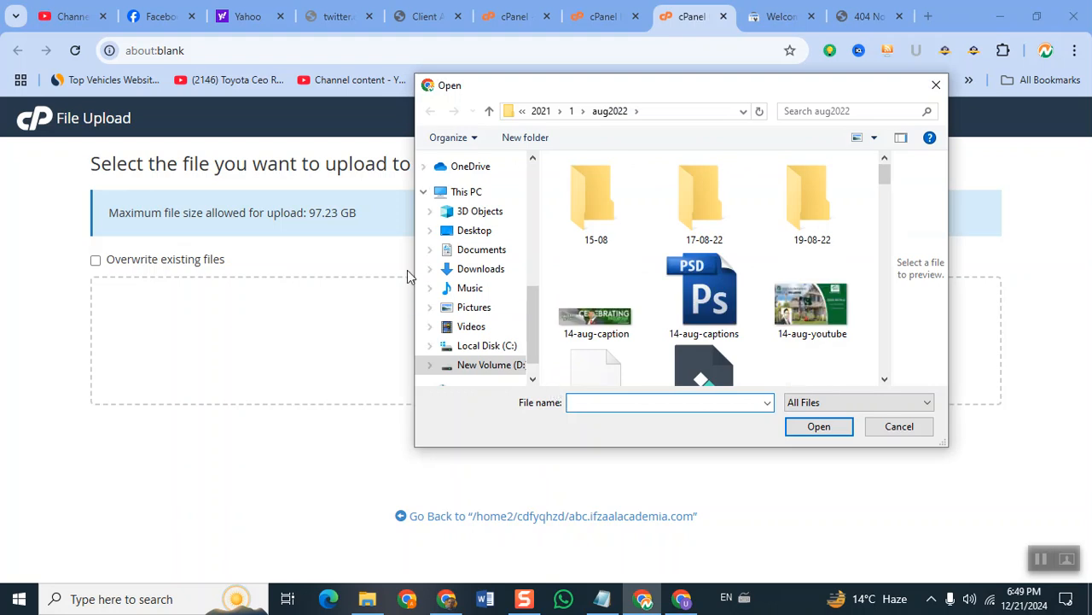
On drive D:, delete the old public_html archive in STUDENTS-WEBSITE and check inside the public_html folder.
left_click(487, 367)
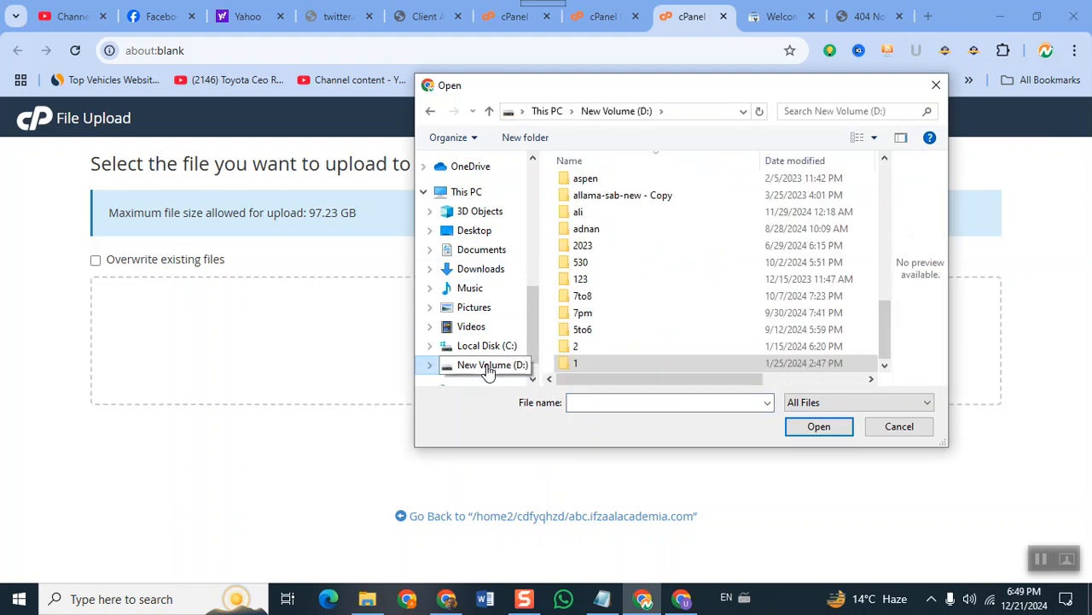
key("s")
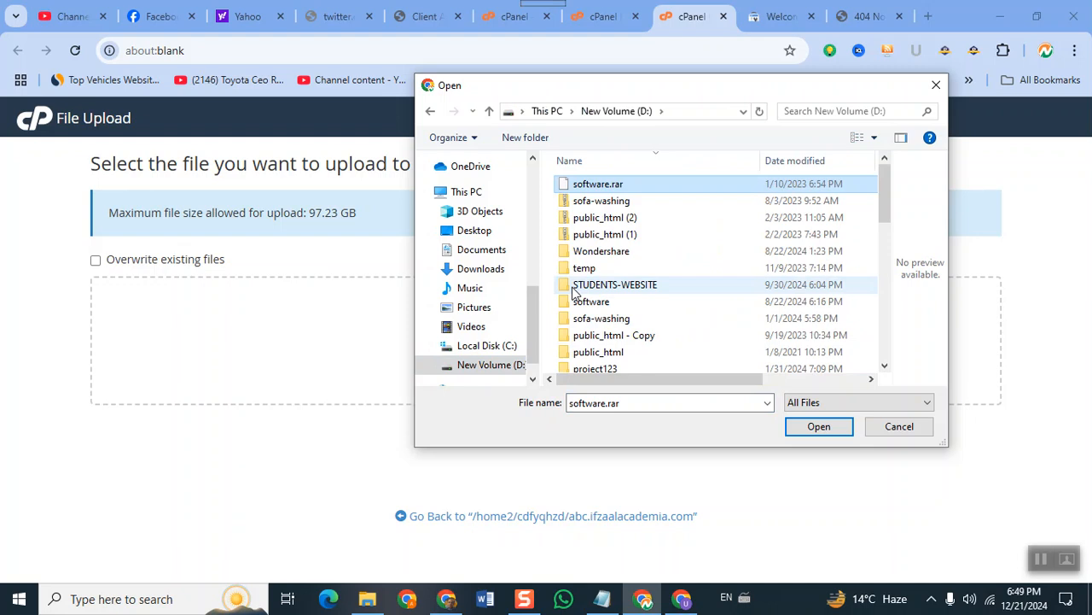
double_click(576, 289)
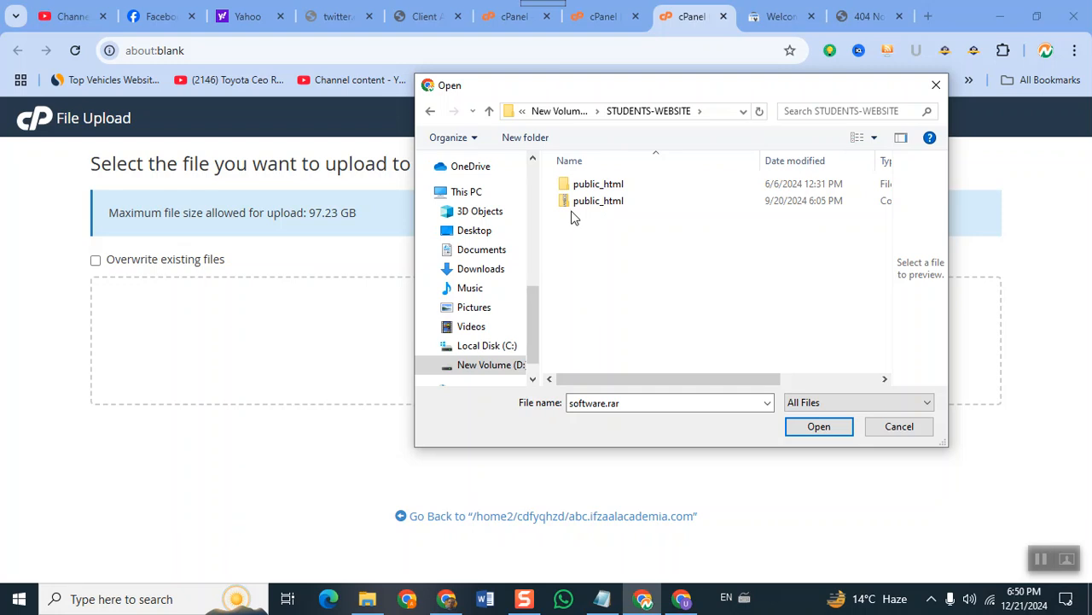
left_click(586, 200)
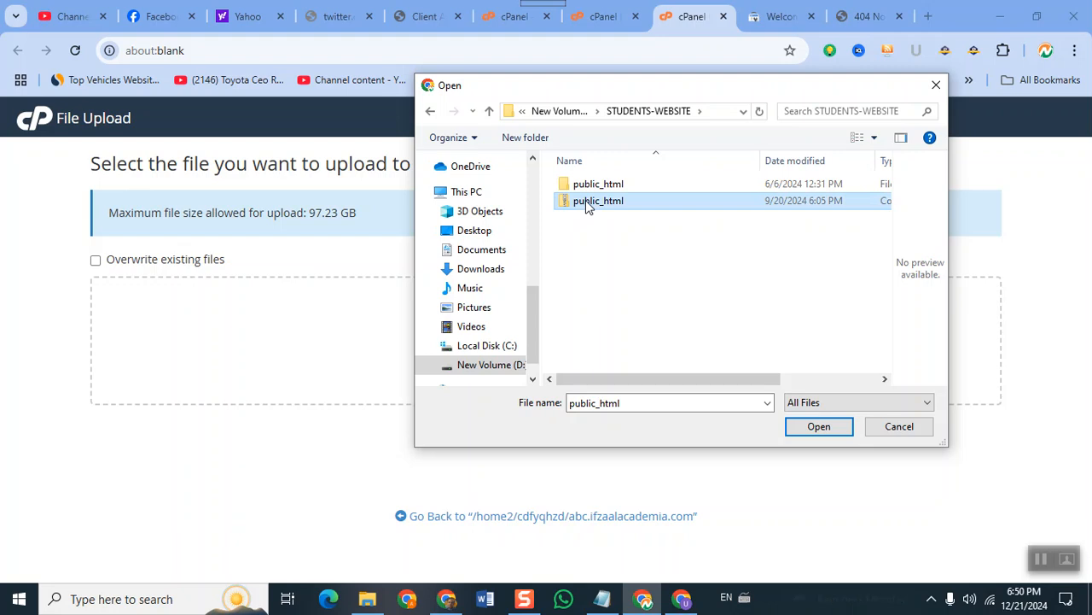
key("Delete")
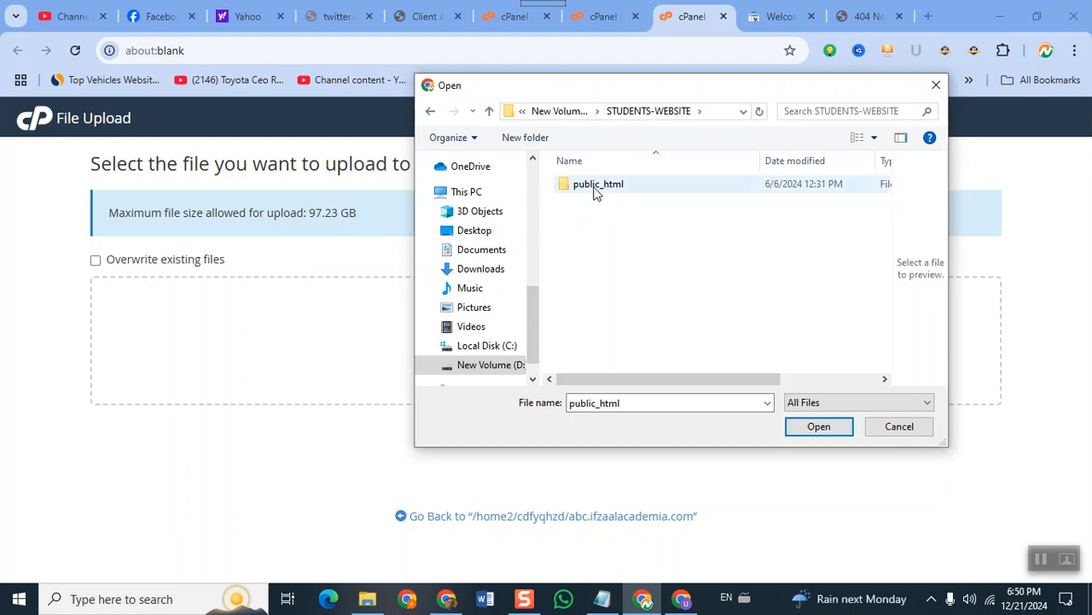
double_click(597, 188)
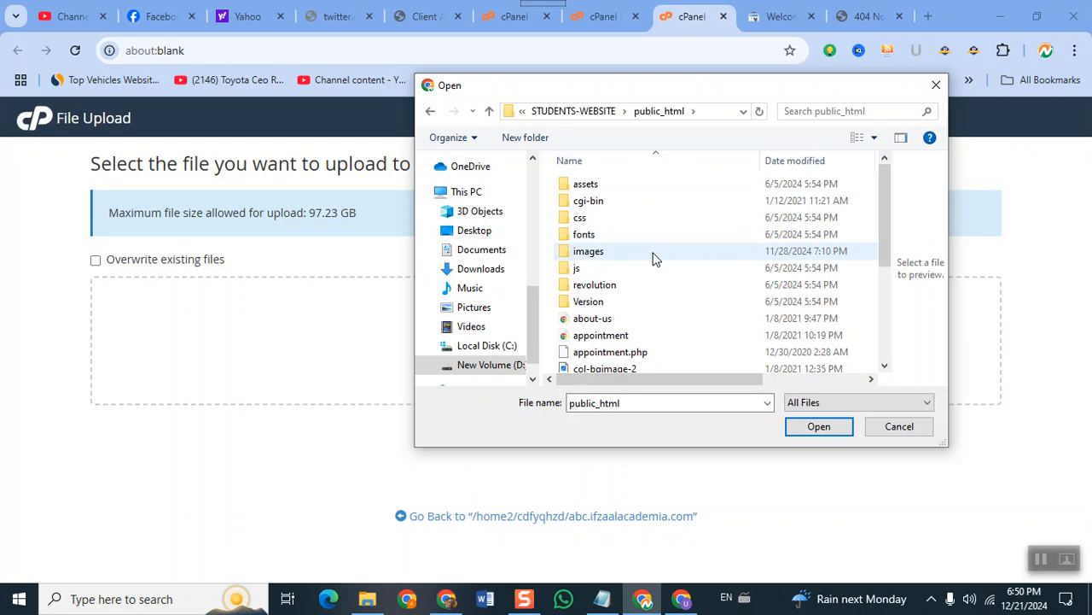
scroll(653, 256, "down", 3)
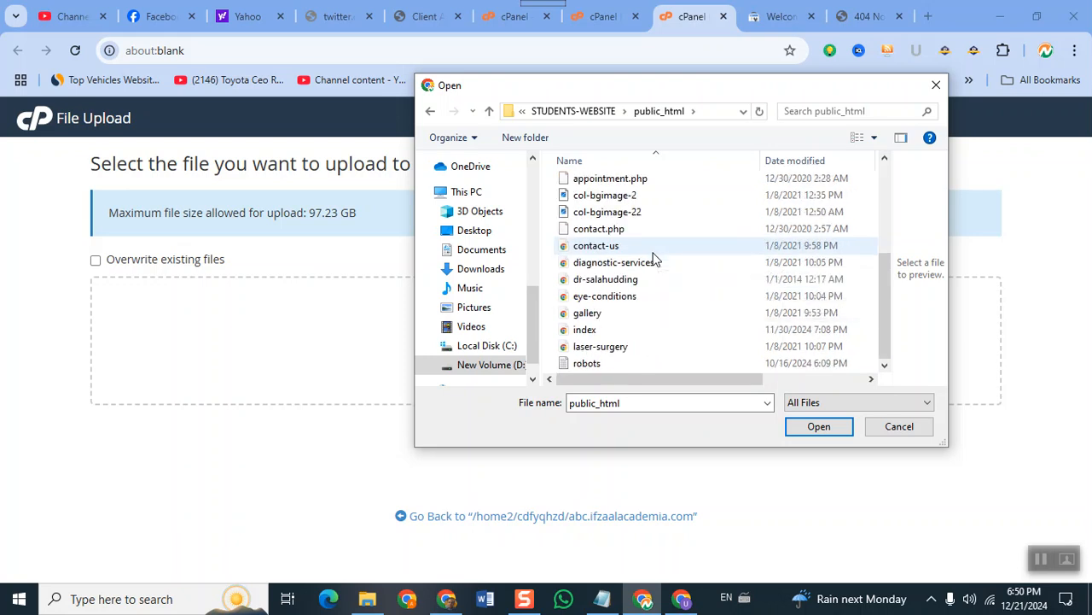
scroll(653, 256, "up", 3)
Compress the public_html folder into public_html.zip with 7-Zip.
left_click(586, 113)
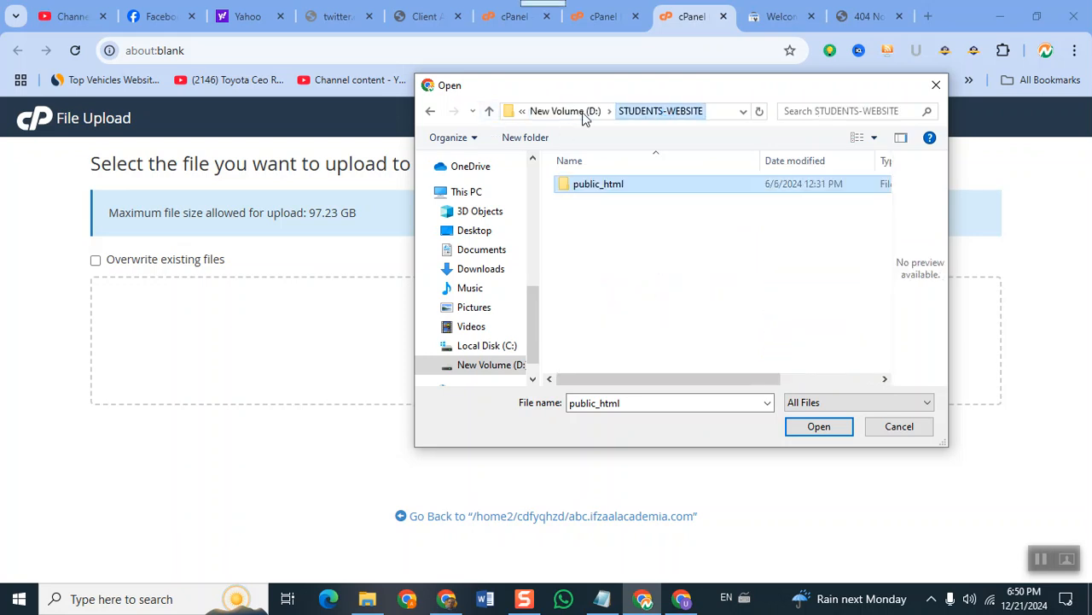
right_click(587, 190)
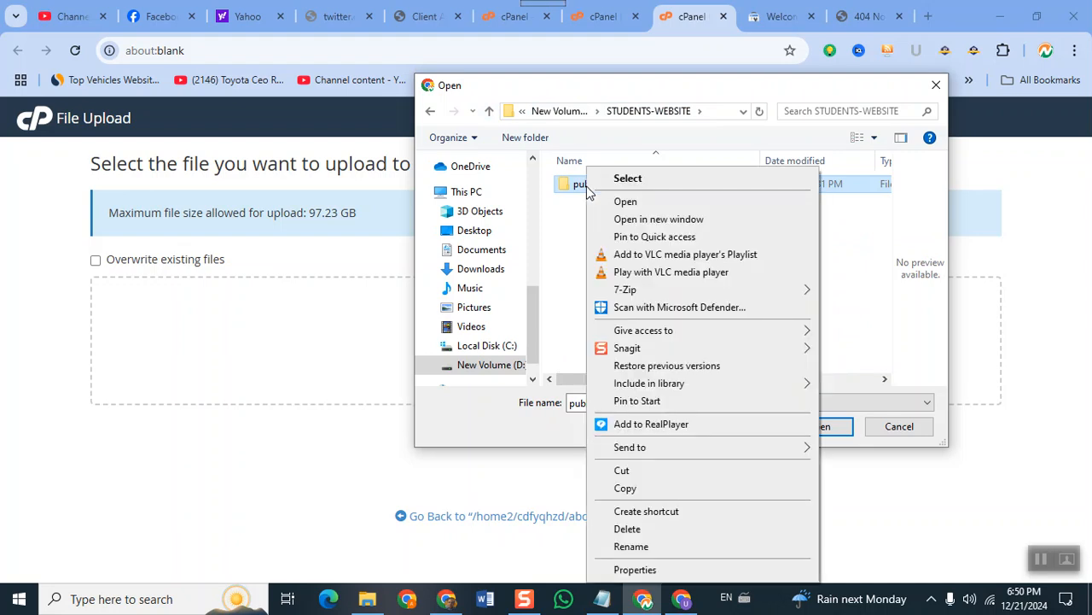
mouse_move(657, 294)
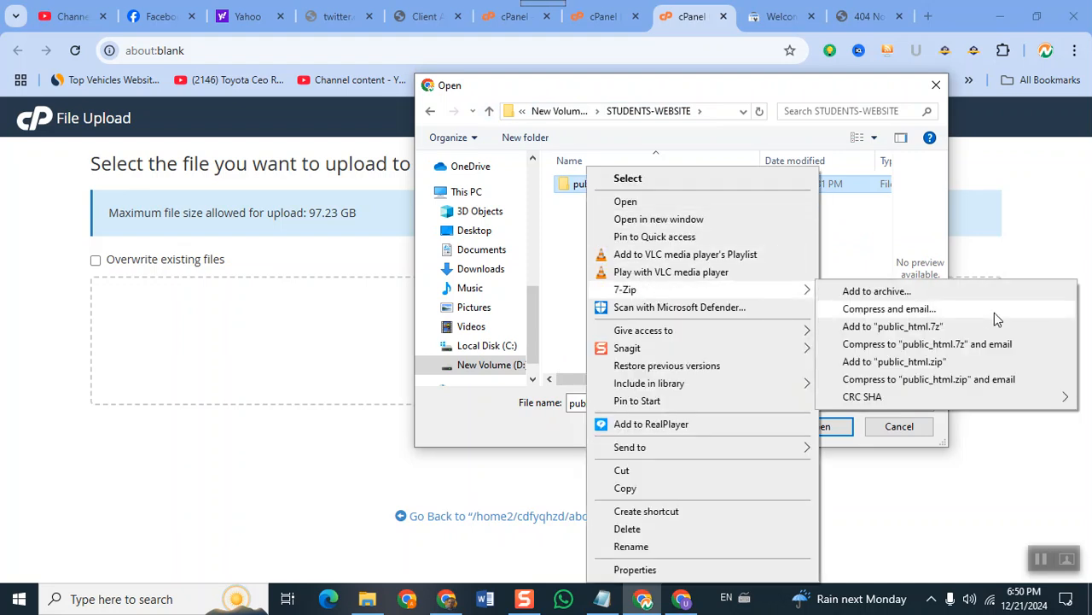
left_click(964, 362)
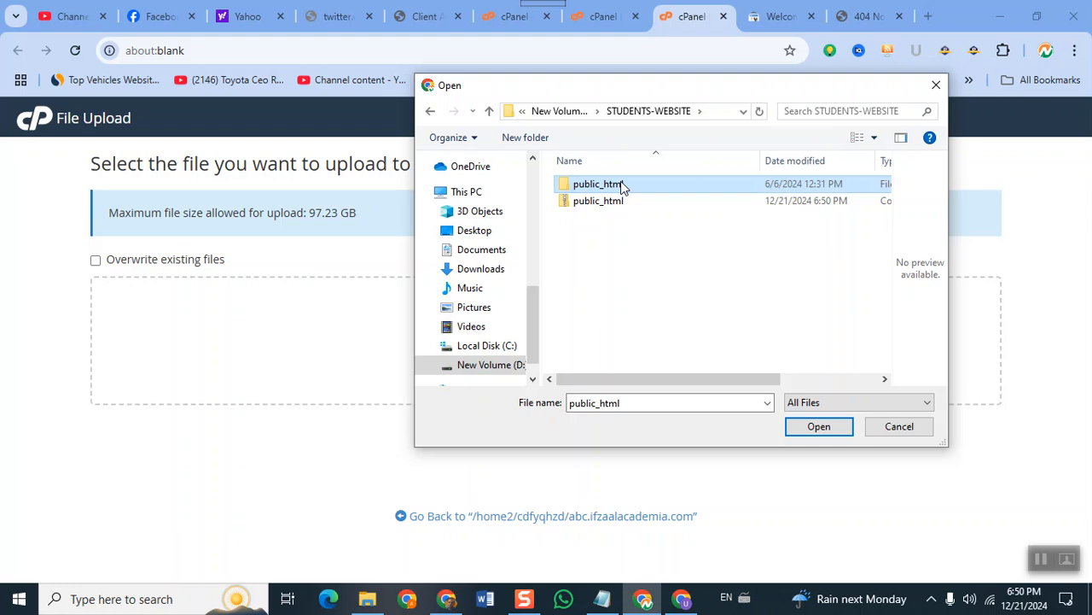
Upload public_html.zip (11.67 MB) to the abc.ifzaalacademia.com folder.
left_click(619, 210)
double_click(617, 207)
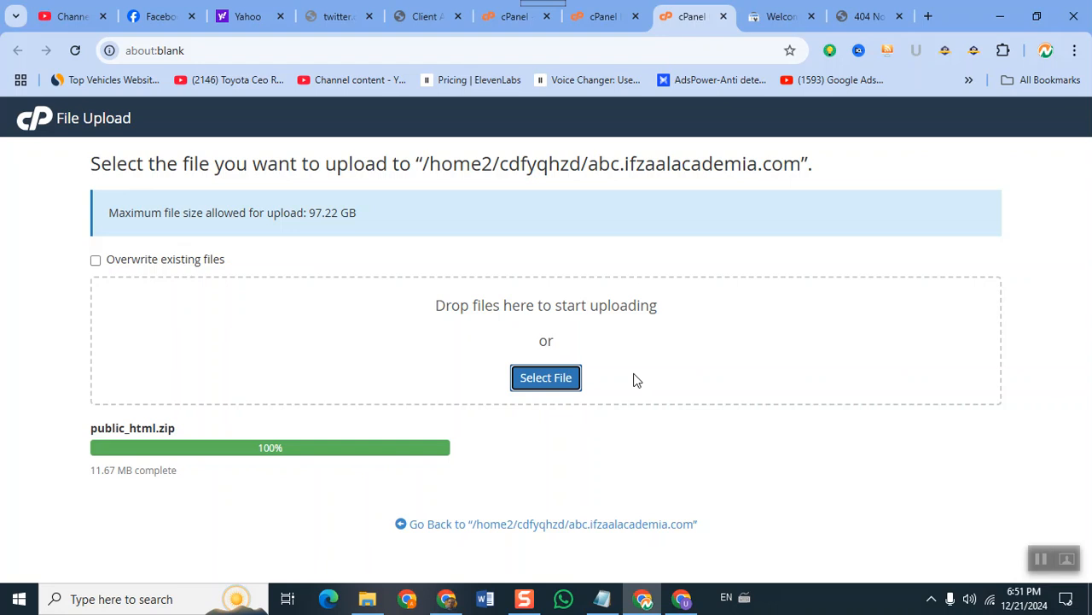
Extract public_html.zip into the abc.ifzaalacademia.com folder and close the extraction results.
left_click(571, 525)
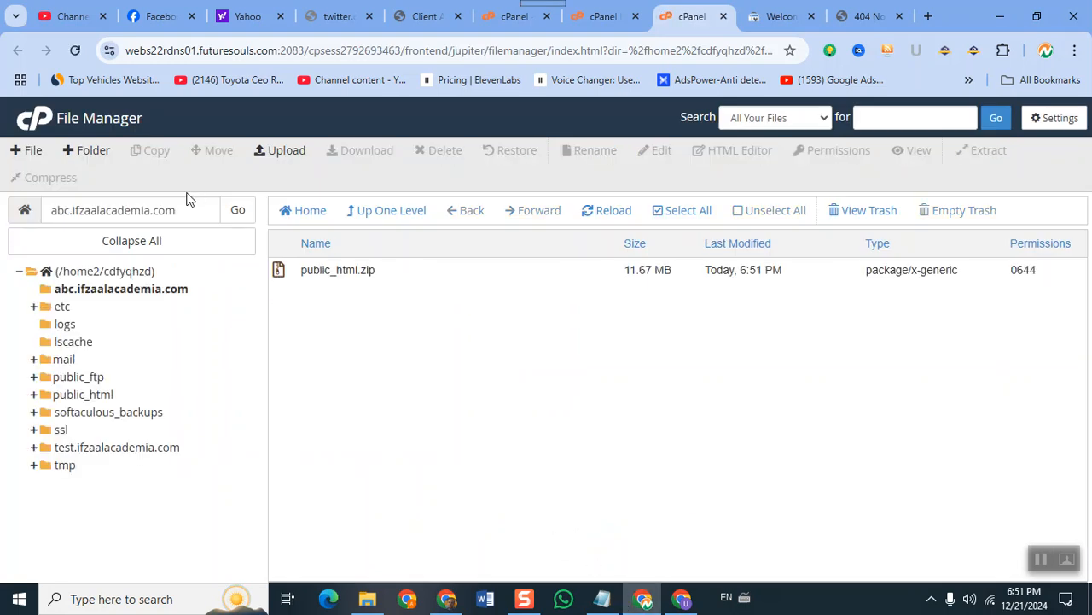
left_click(288, 281)
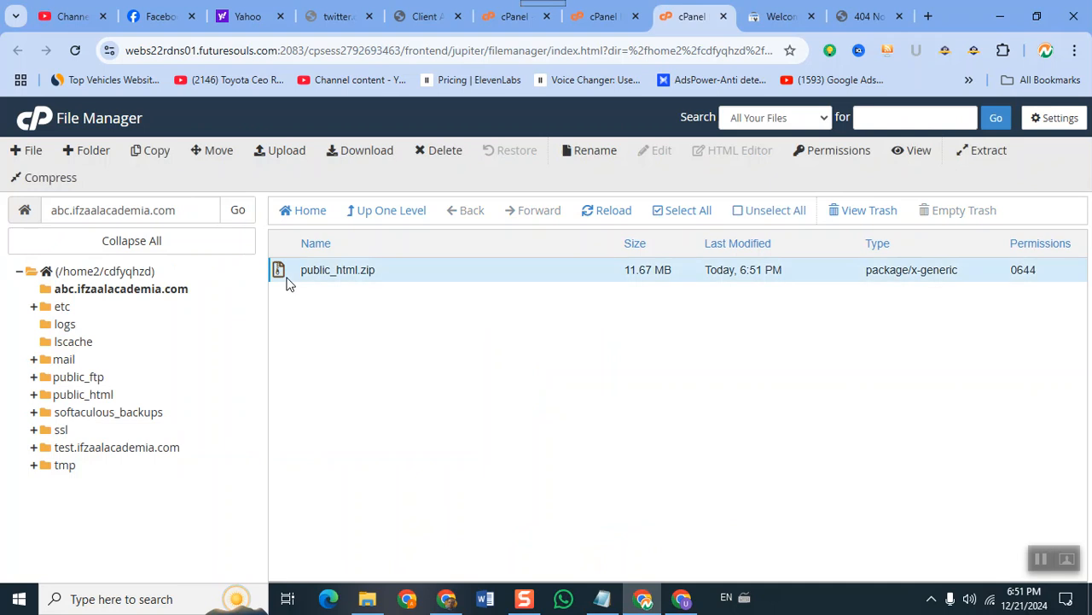
right_click(287, 283)
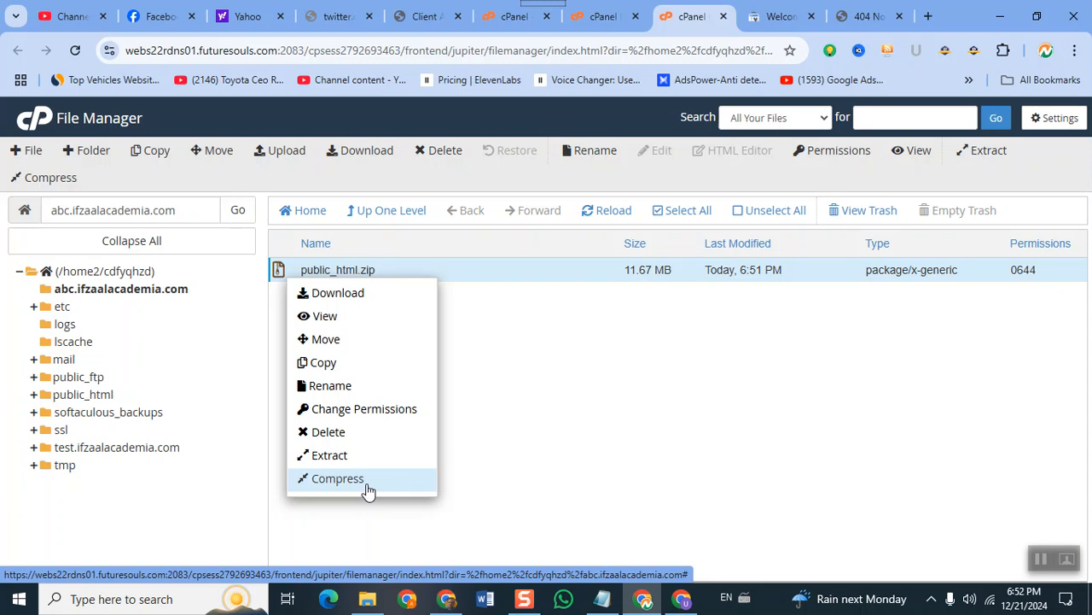
left_click(322, 455)
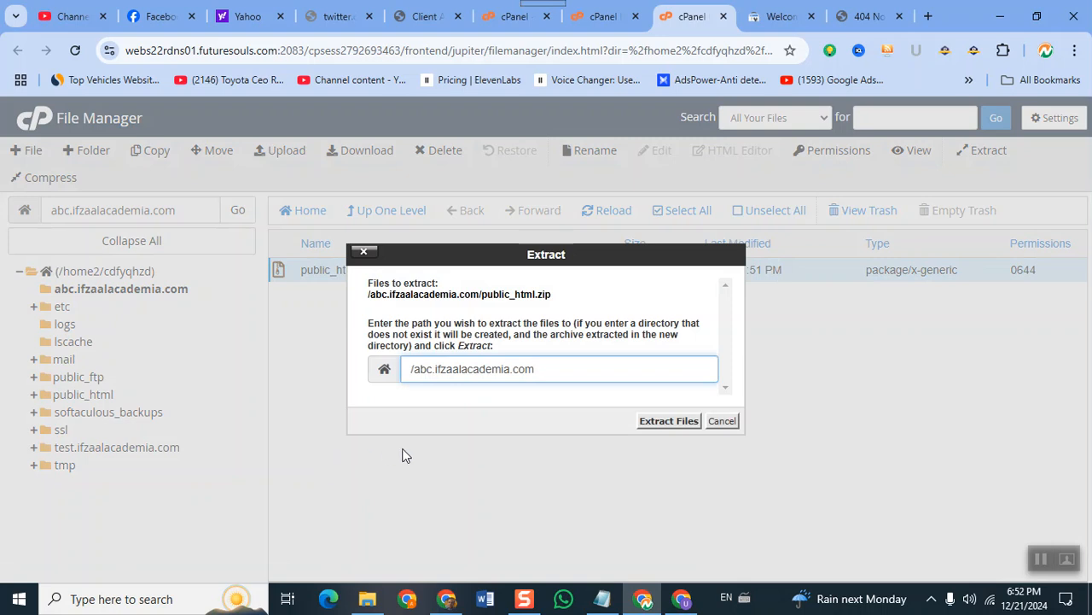
left_click(670, 421)
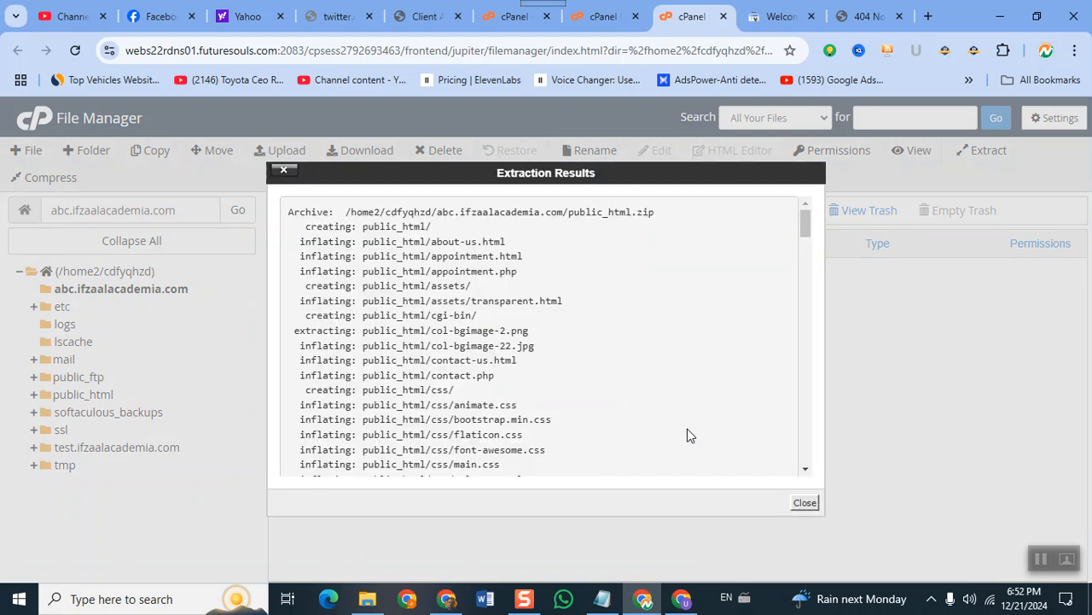
left_click(805, 503)
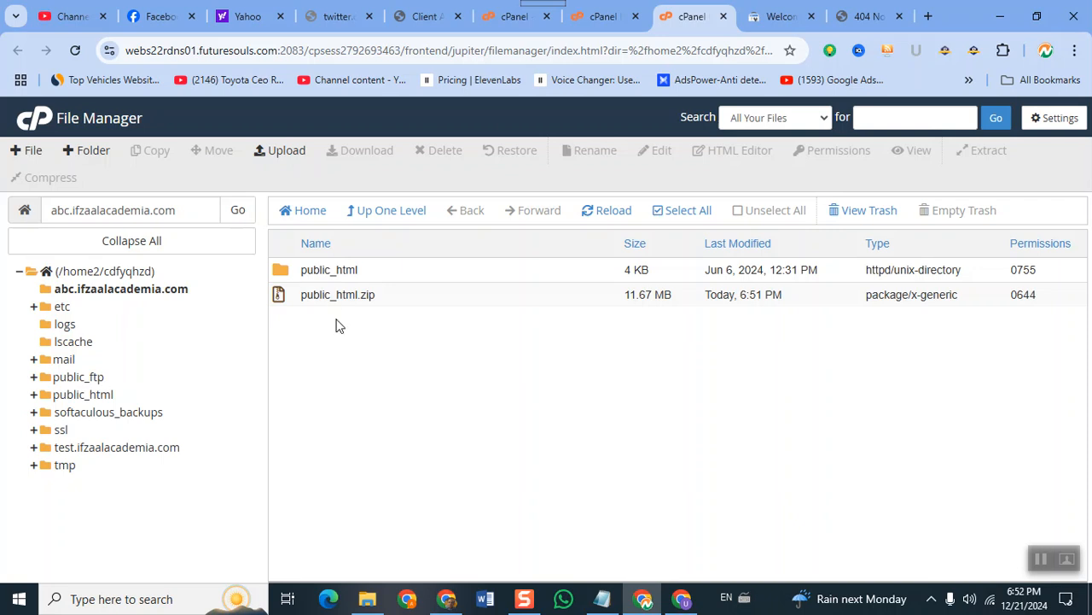
Trash public_html.zip, then open the public_html folder to view its assets, css and js.
left_click(316, 295)
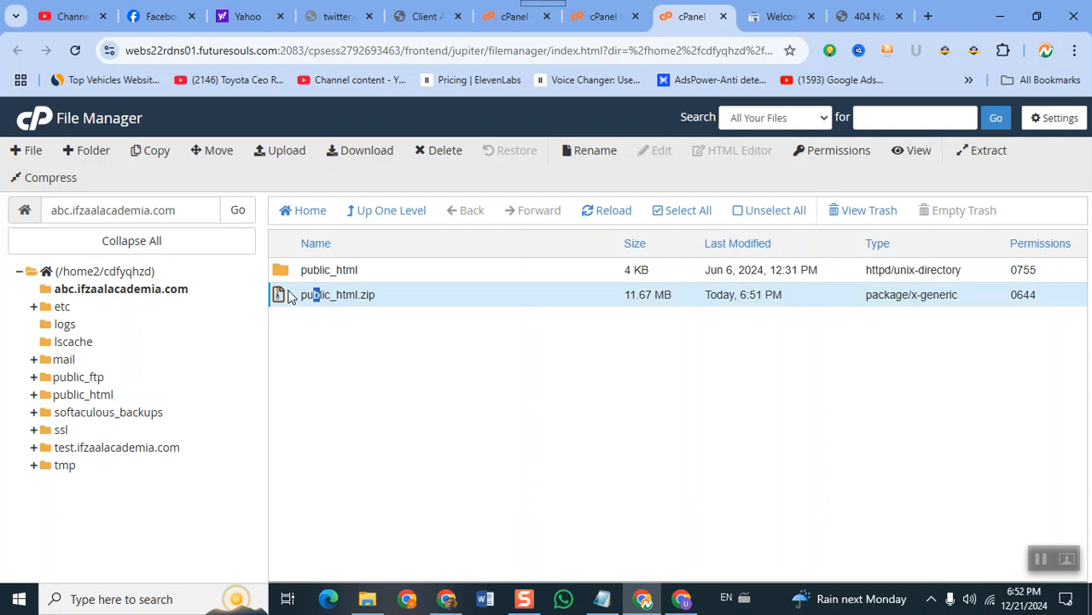
left_click(442, 159)
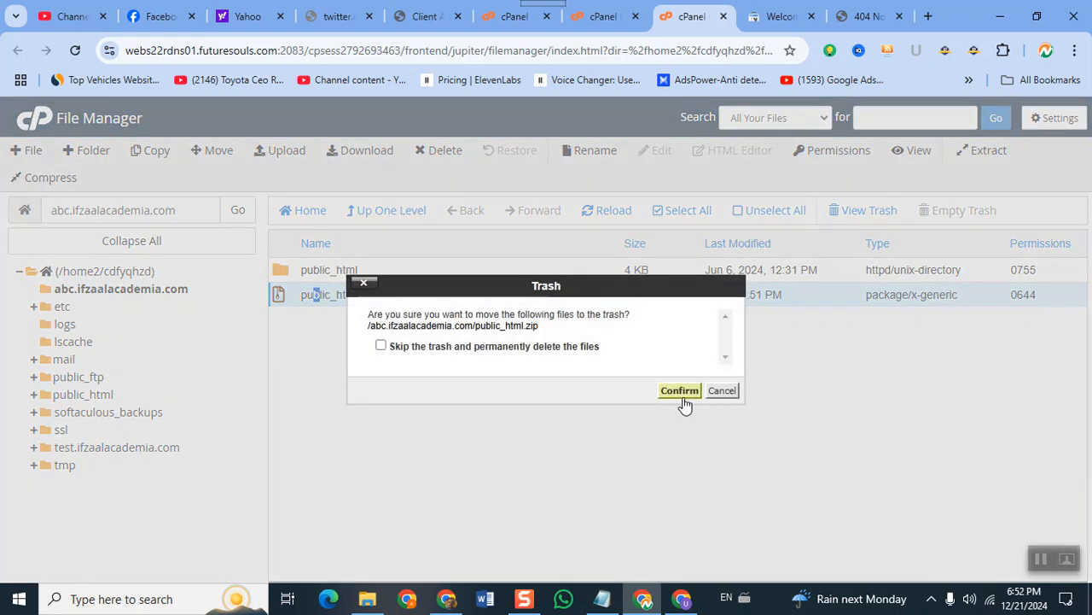
left_click(677, 391)
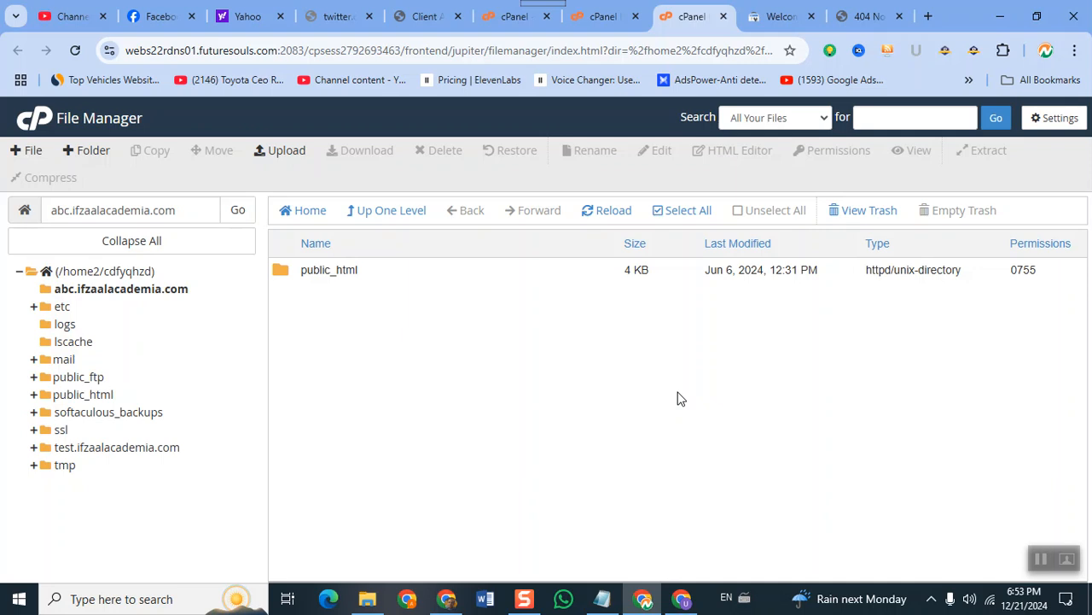
double_click(281, 272)
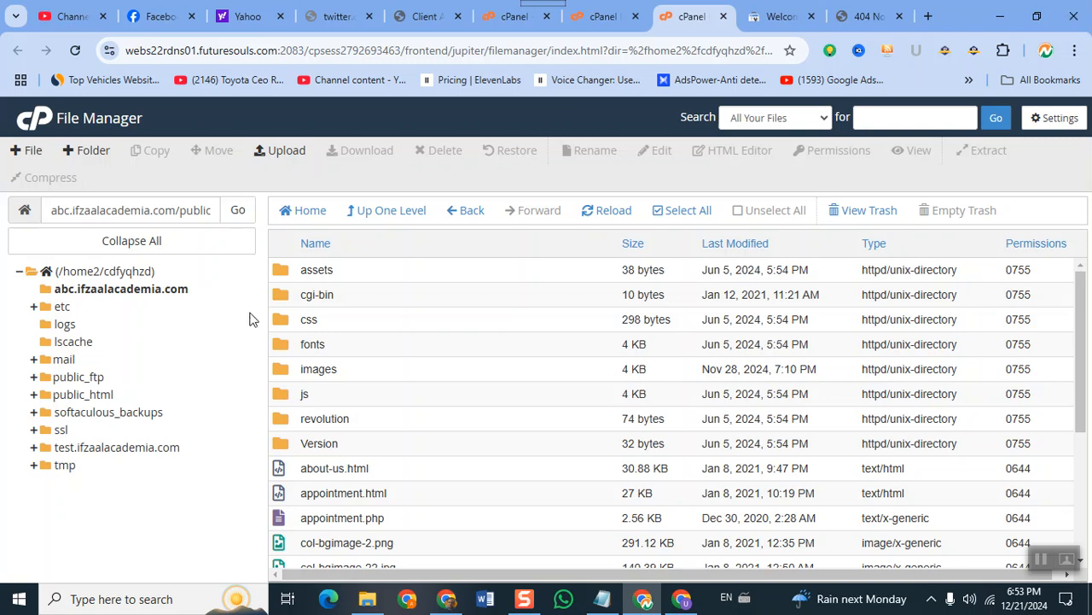
Move everything in public_html up into /abc.ifzaalacademia.com/.
left_click(308, 320)
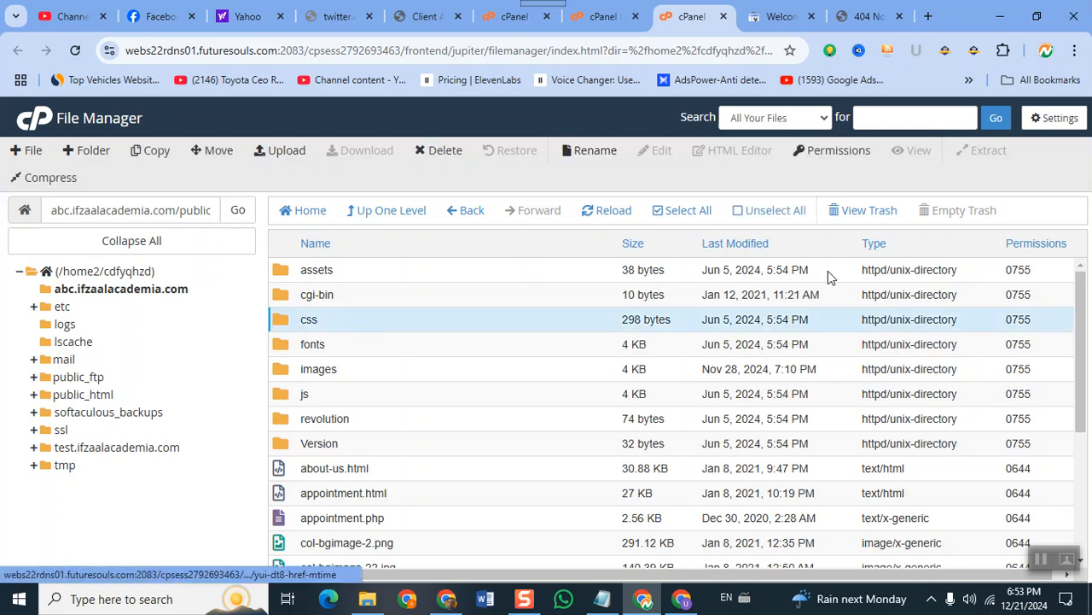
left_click(655, 213)
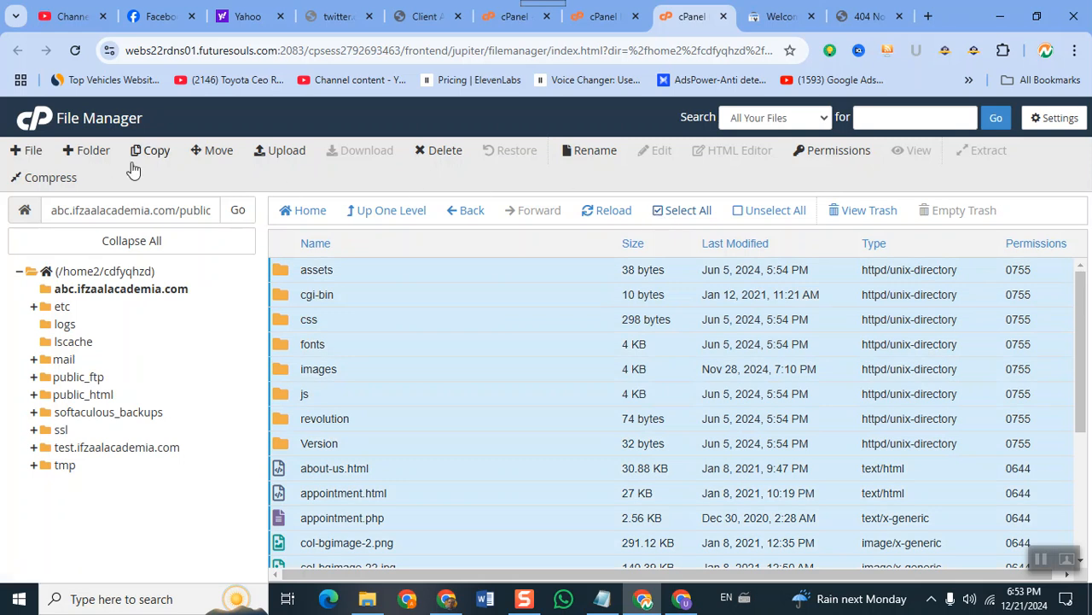
left_click(205, 161)
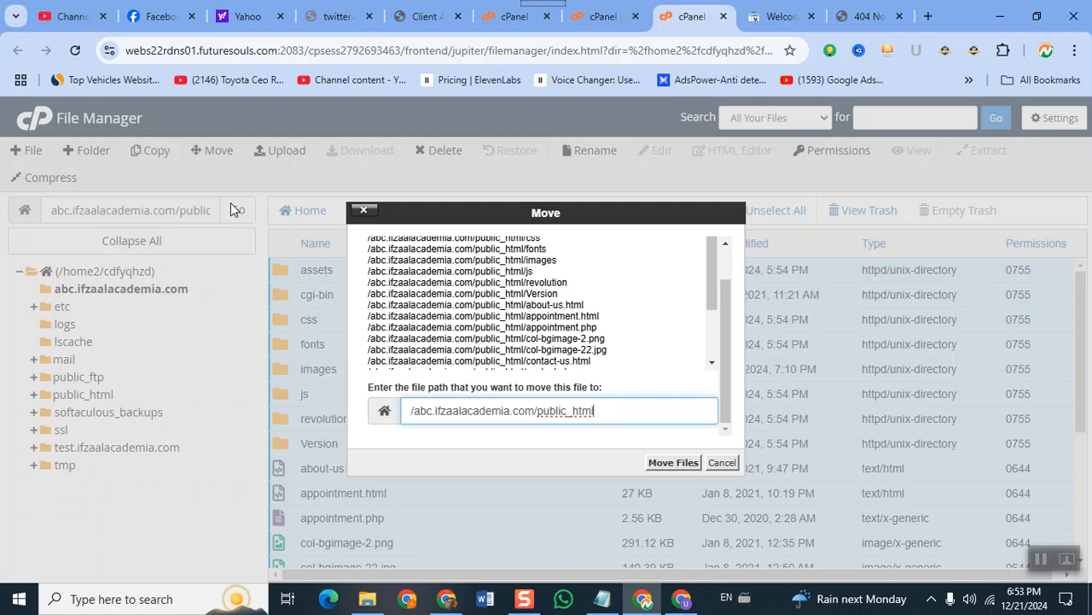
key("BackSpace")
key("BackSpace")
key("BackSpace")
key("BackSpace")
key("BackSpace")
key("BackSpace")
key("BackSpace")
key("BackSpace")
key("BackSpace")
key("BackSpace")
key("BackSpace")
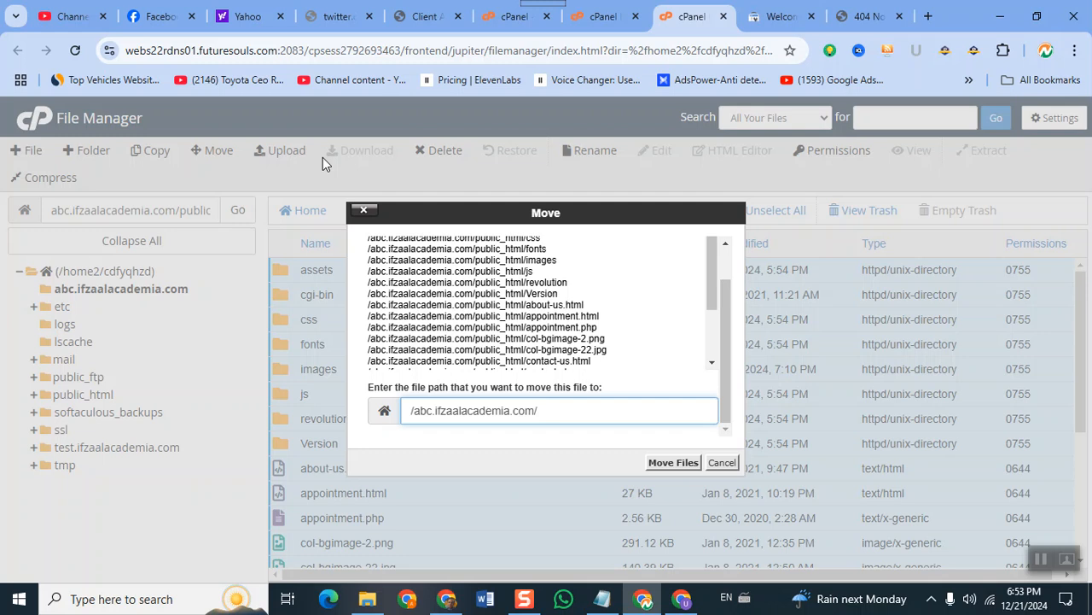
key("Return")
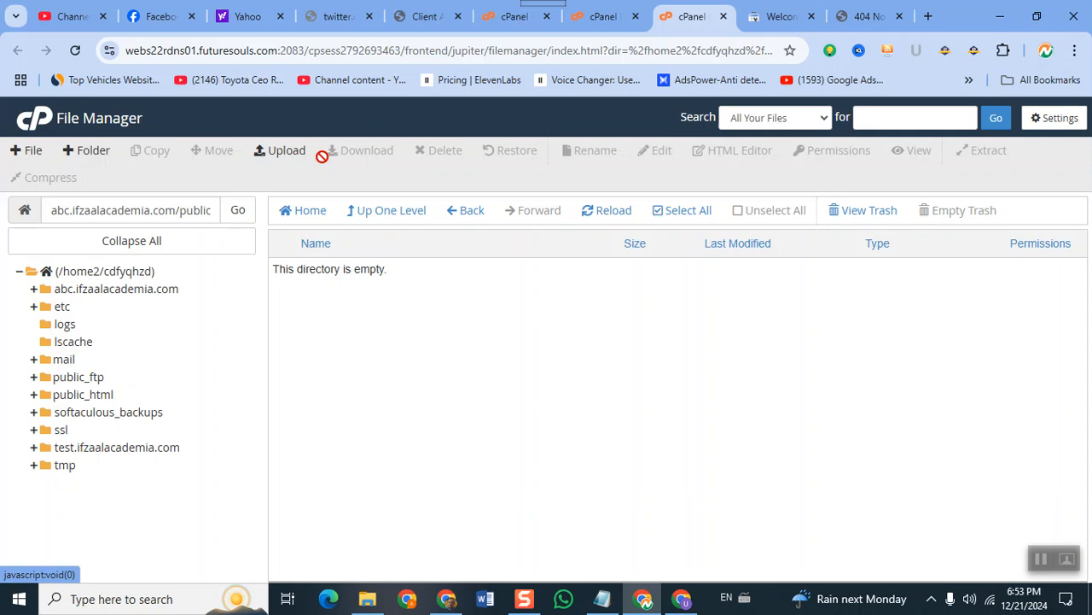
Delete the now-empty public_html folder from abc.ifzaalacademia.com.
left_click(384, 209)
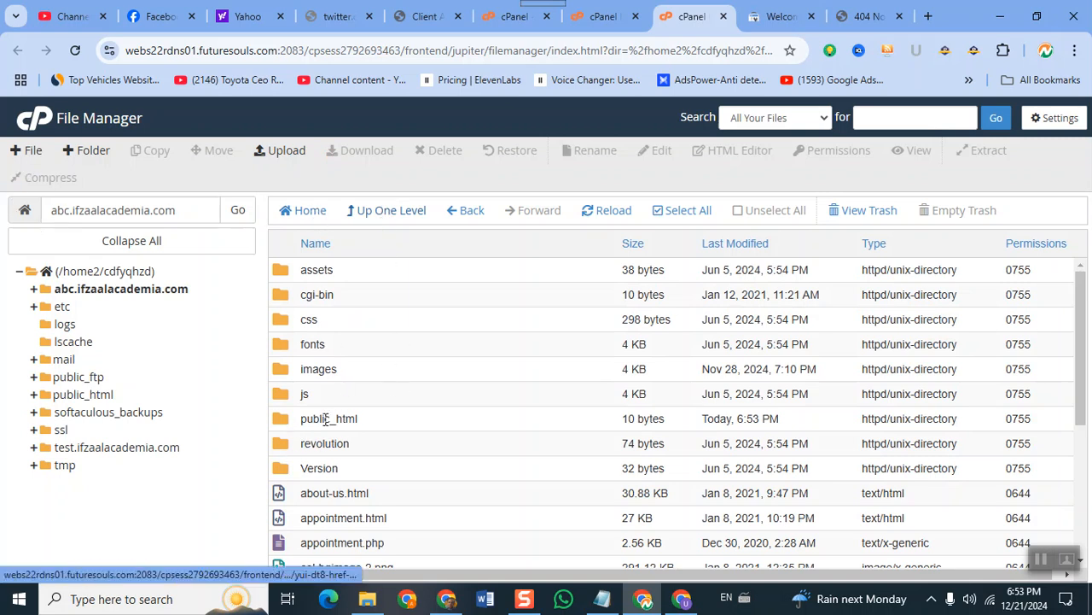
left_click(284, 422)
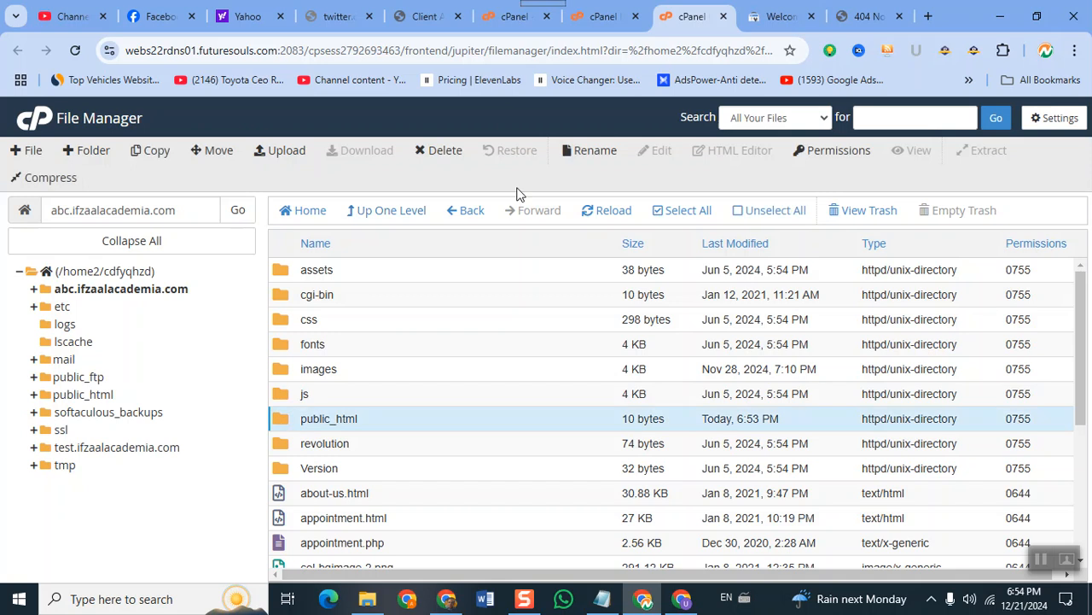
left_click(455, 153)
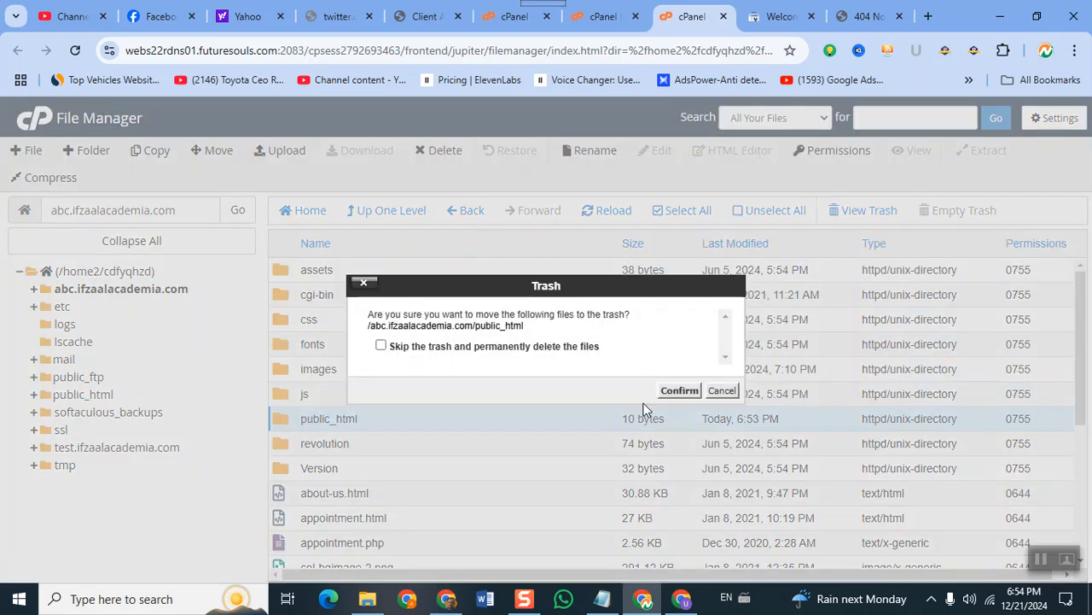
left_click(677, 394)
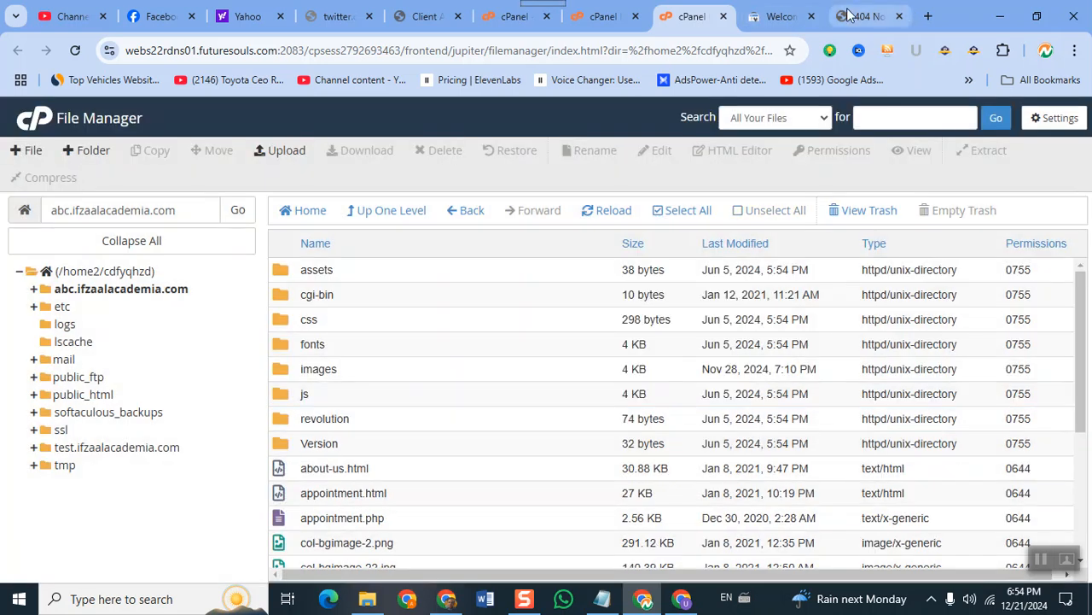
left_click(846, 14)
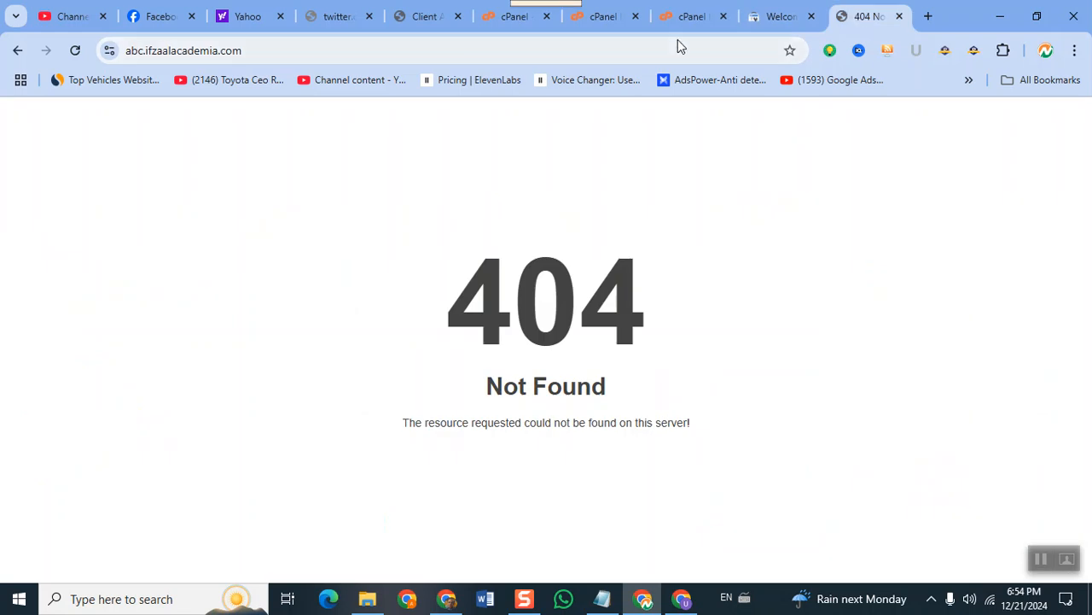
Reload the abc.ifzaalacademia.com site, then return to the cPanel dashboard.
left_click(663, 61)
key("Return")
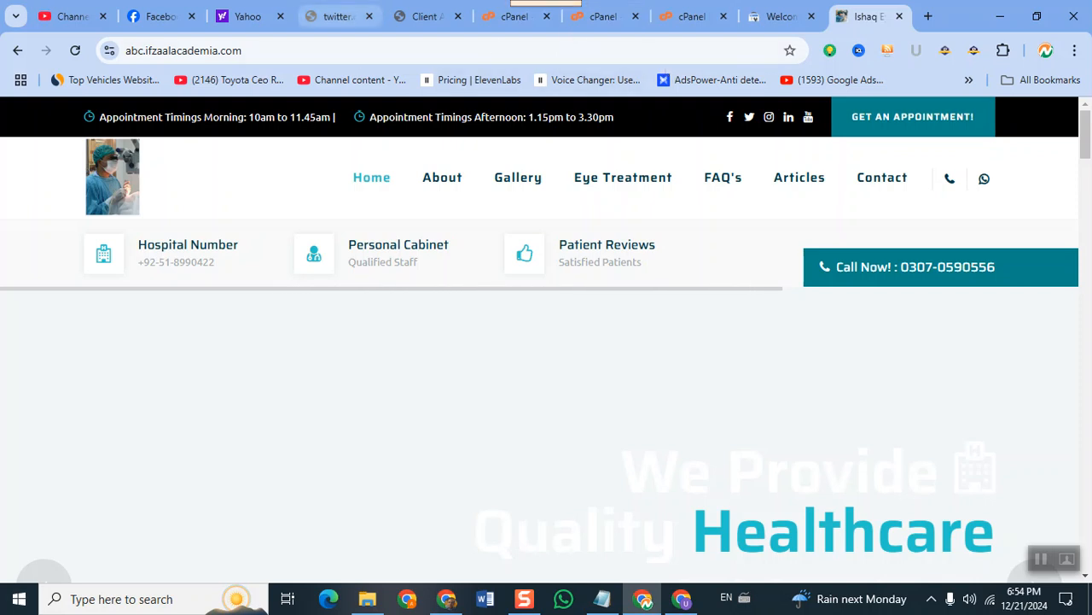
left_click(481, 13)
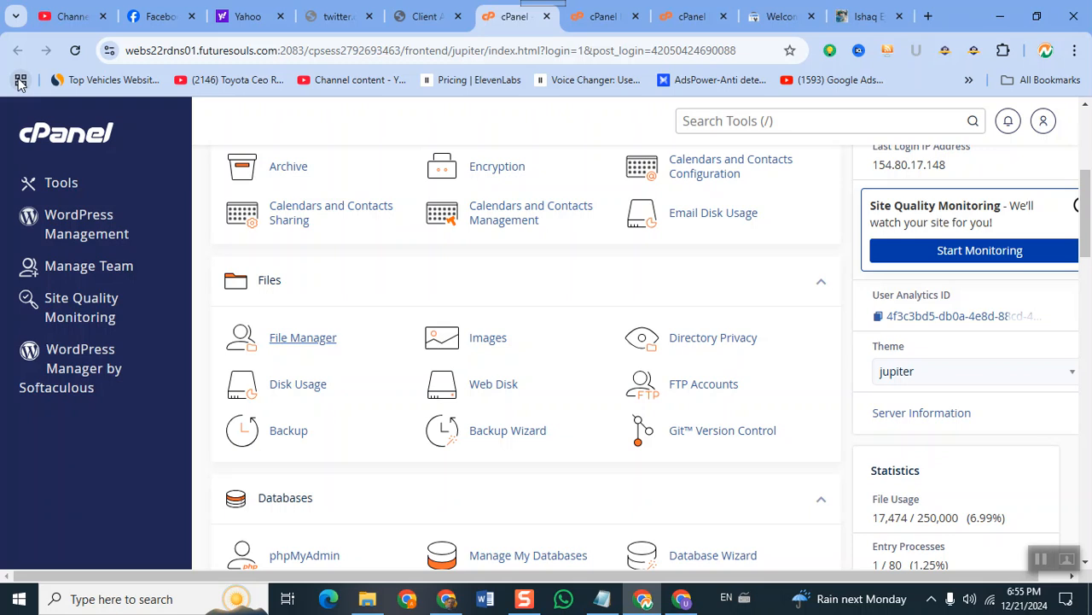
Close the duplicate File Manager tabs and launch a fresh File Manager from cPanel.
left_click(583, 16)
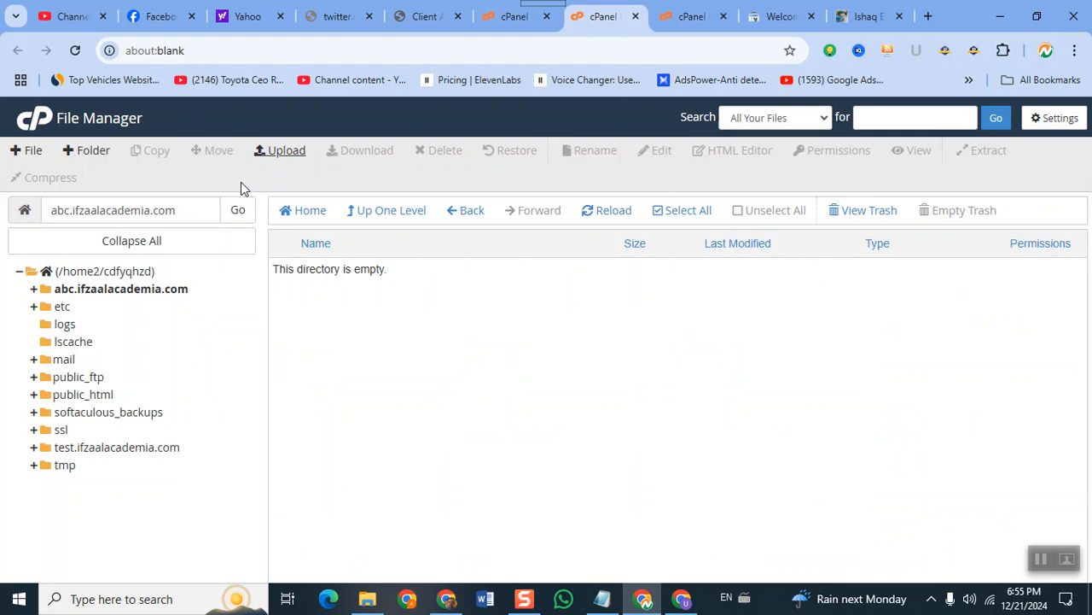
left_click(635, 17)
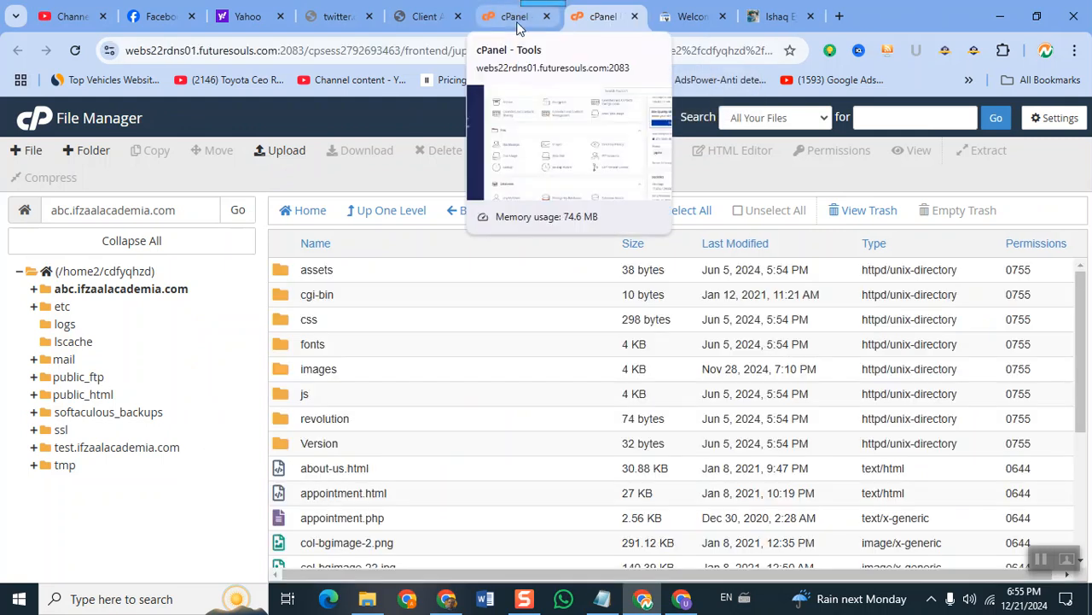
left_click(518, 26)
left_click(607, 20)
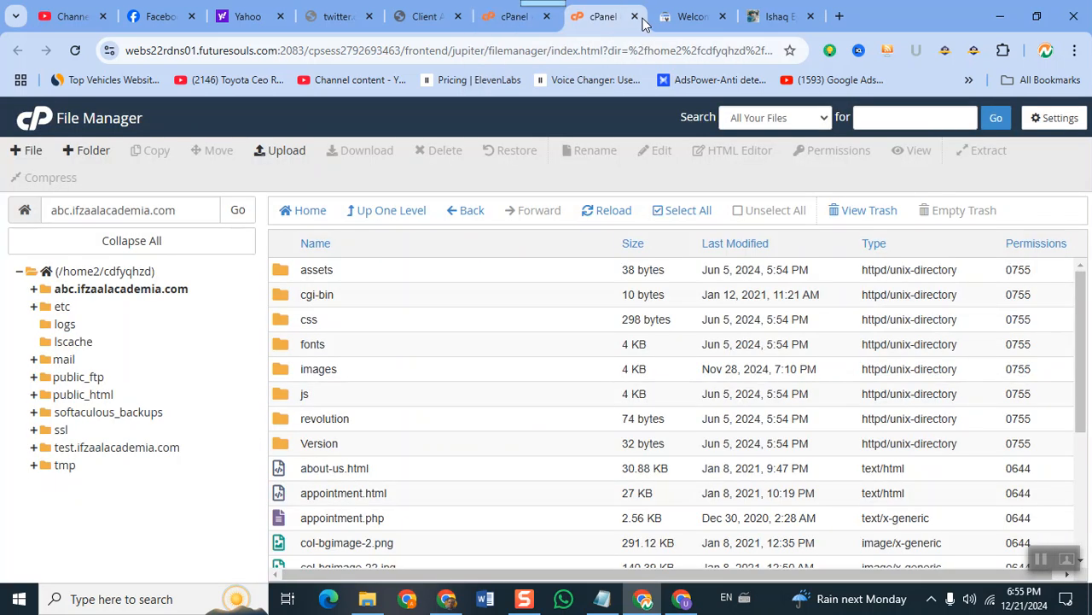
left_click(635, 17)
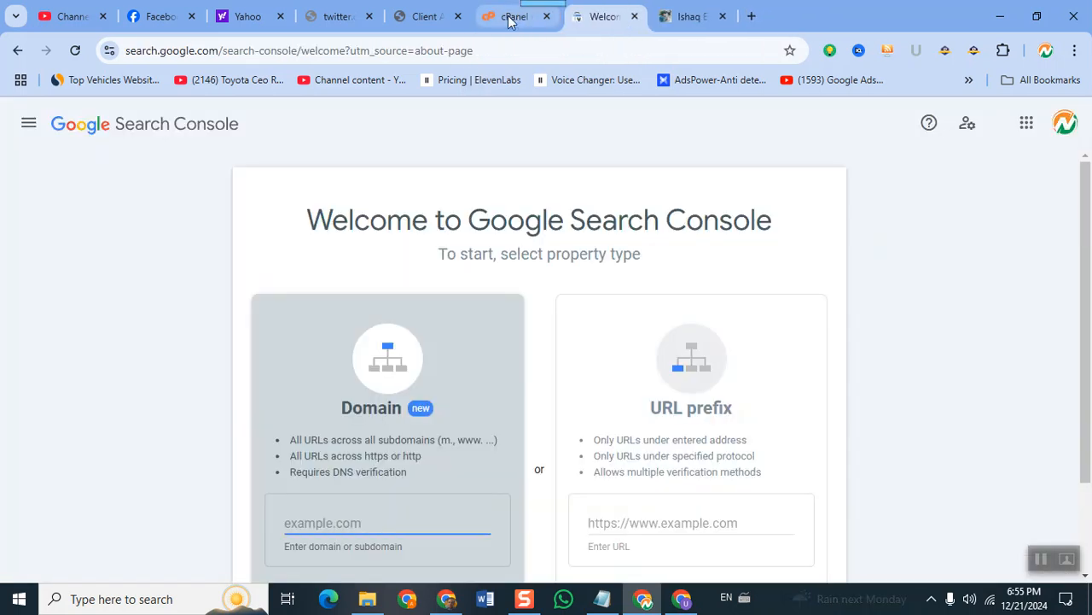
left_click(515, 21)
left_click(293, 338)
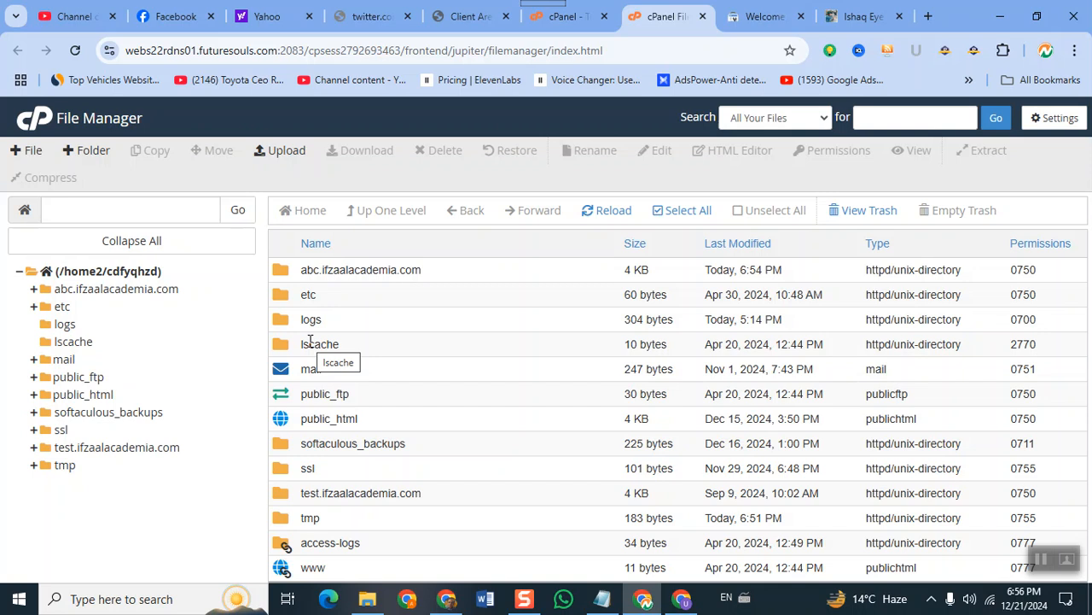
Check the abc.ifzaalacademia.com folder's files, then select the live site's web address.
double_click(291, 275)
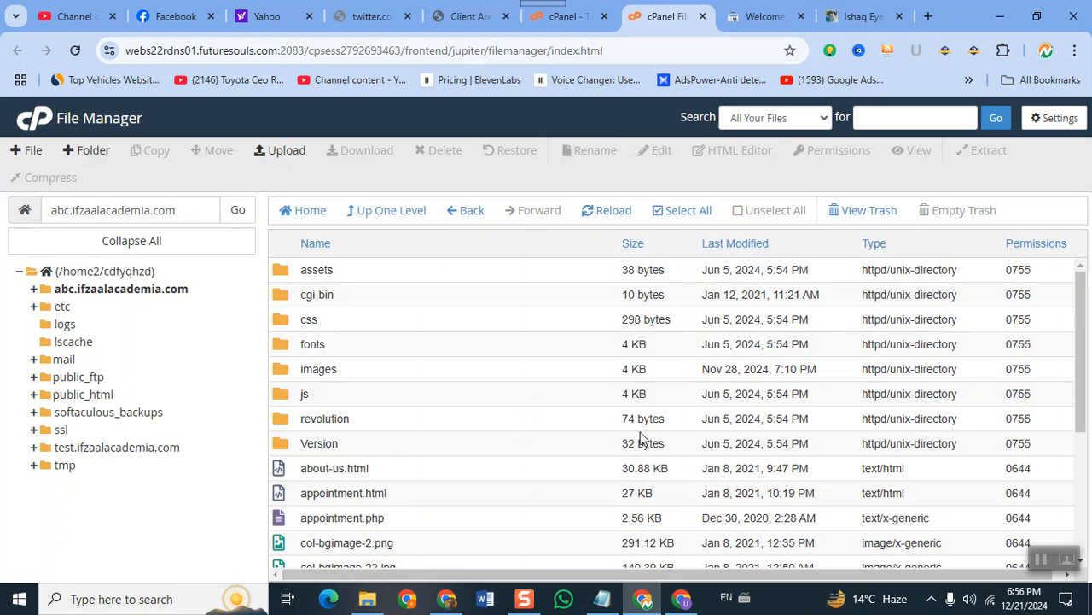
scroll(641, 437, "down", 3)
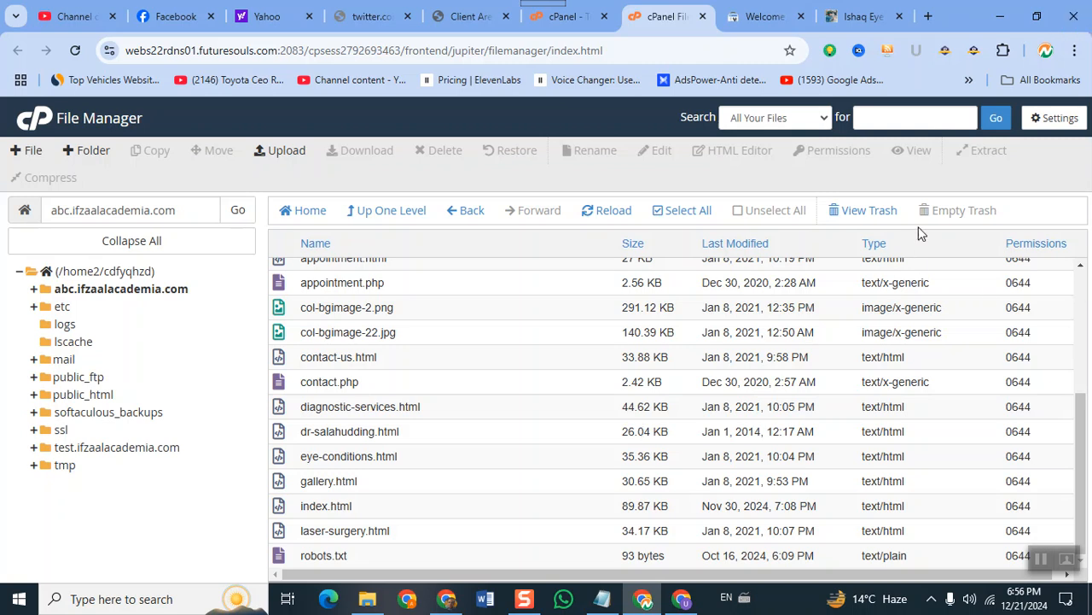
left_click(743, 9)
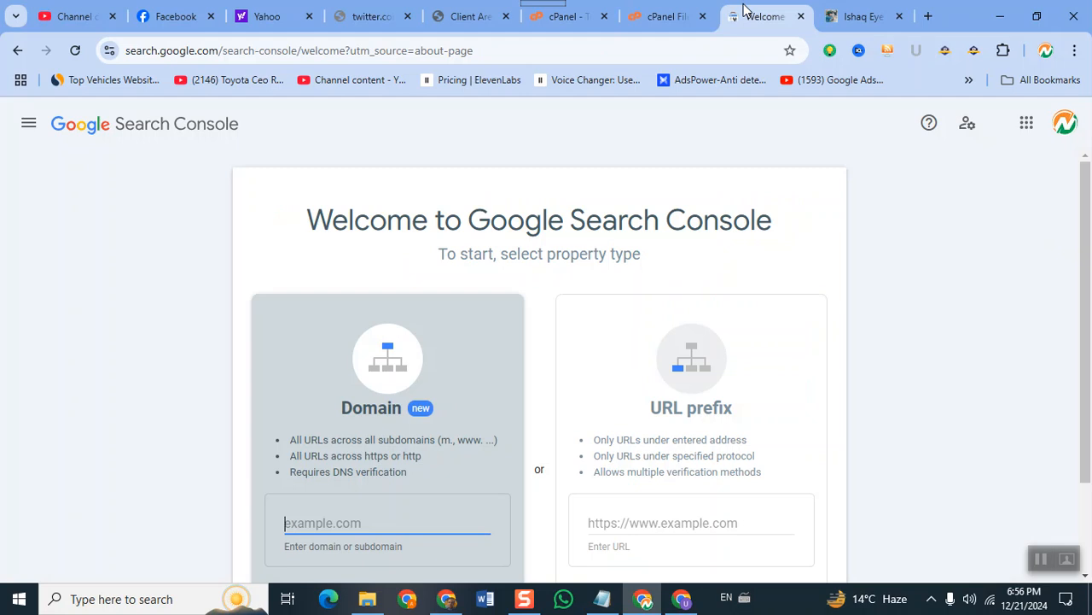
left_click(879, 17)
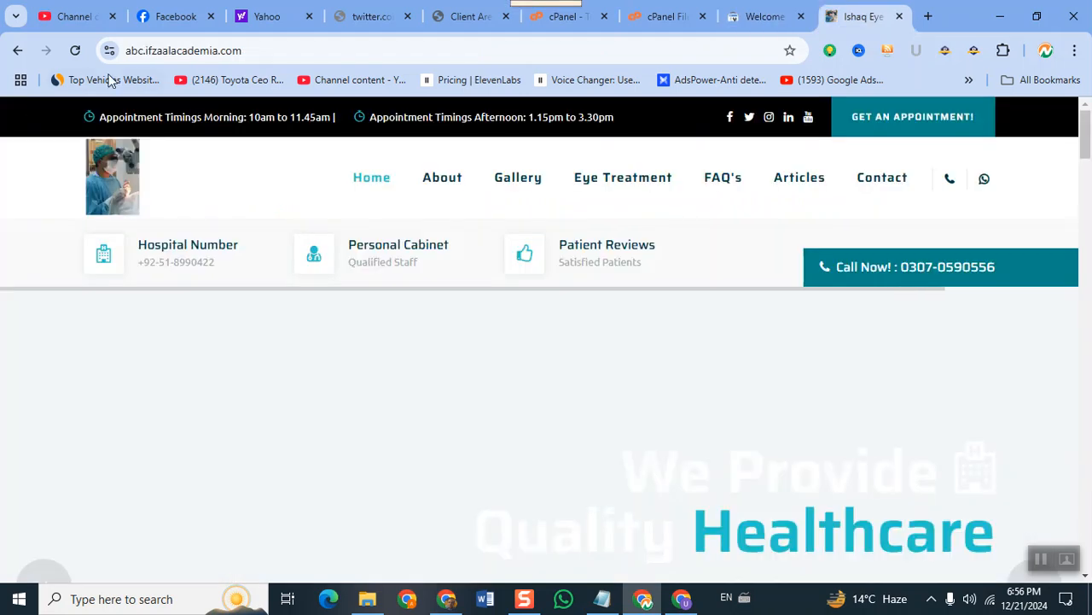
left_click(170, 53)
key("ctrl+c")
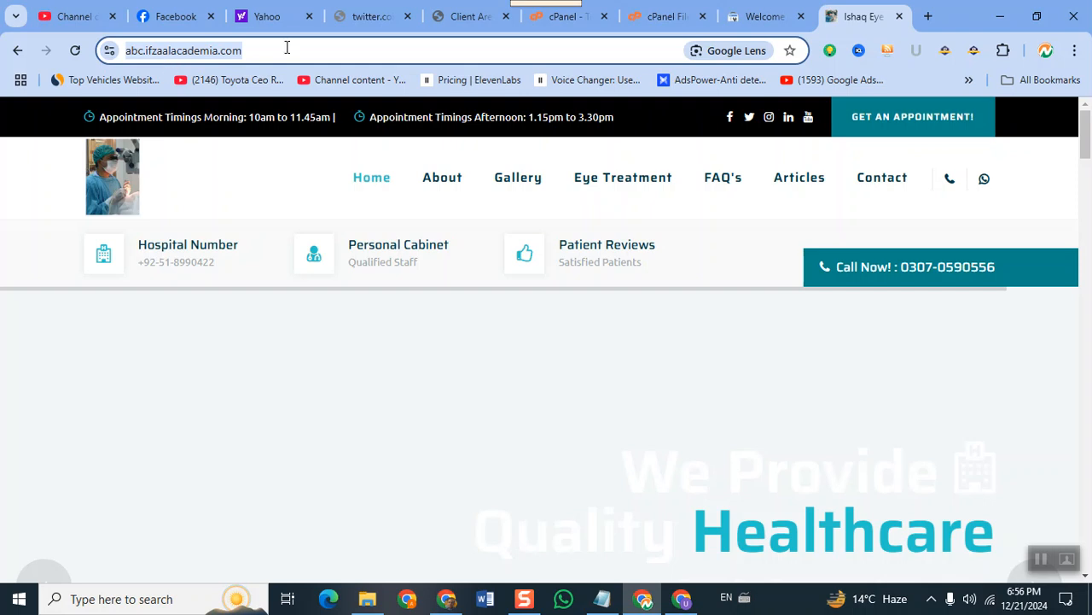
left_click(766, 16)
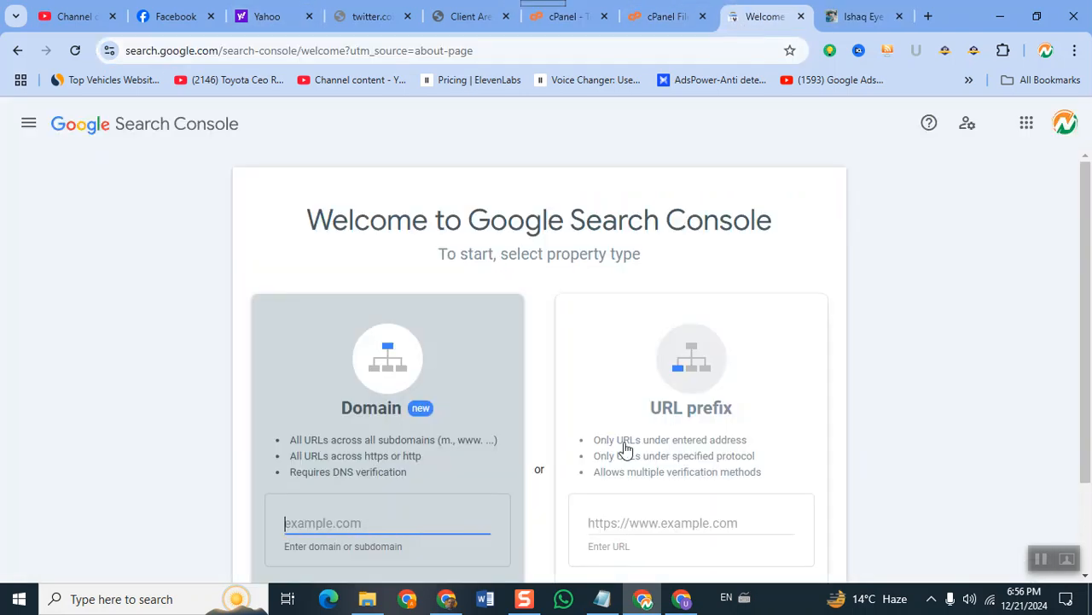
left_click(642, 529)
key("ctrl+v")
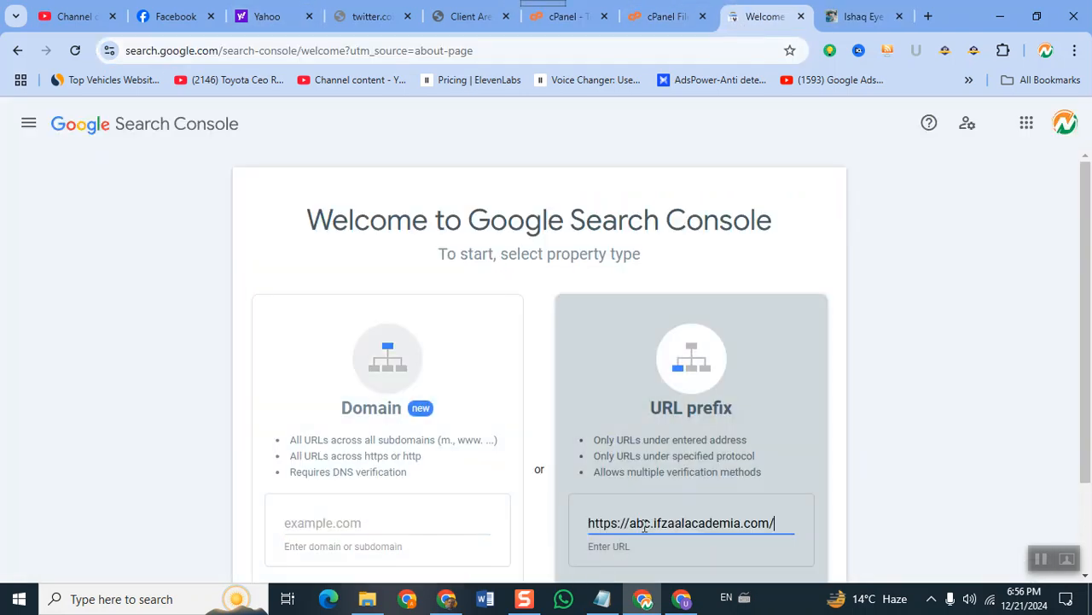
scroll(820, 393, "down", 3)
double_click(700, 471)
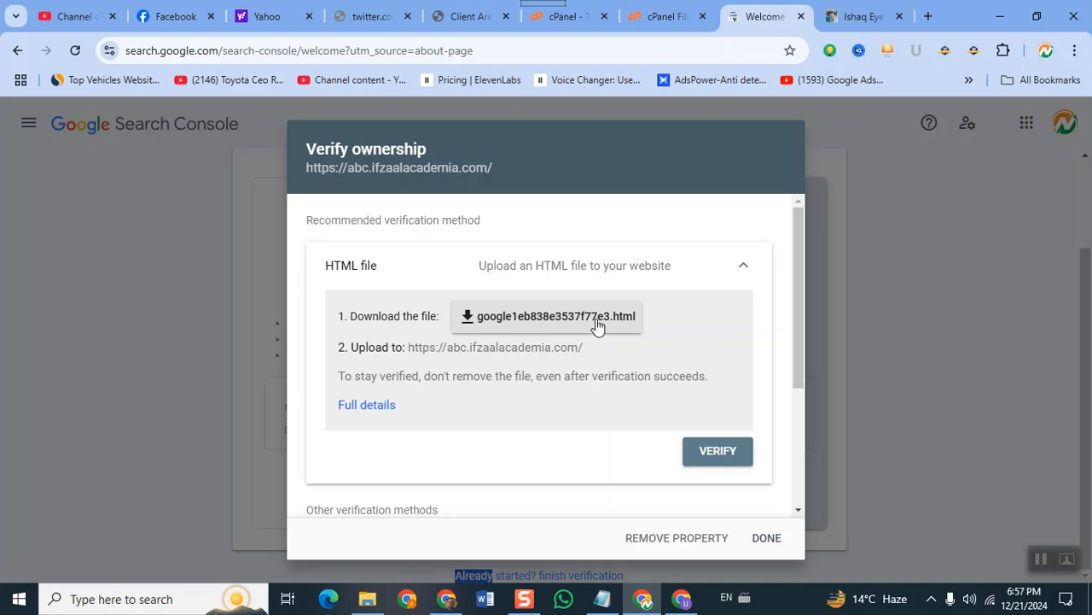
Copy the HTML-tag verification meta tag from the Verify ownership dialog.
scroll(705, 378, "down", 2)
scroll(703, 379, "down", 1)
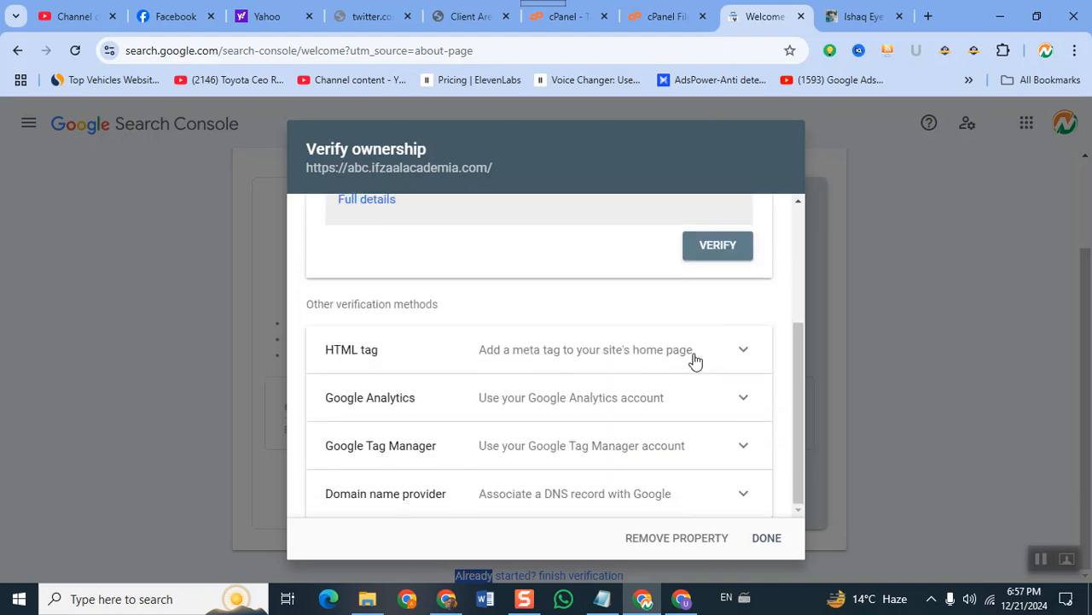
left_click(741, 357)
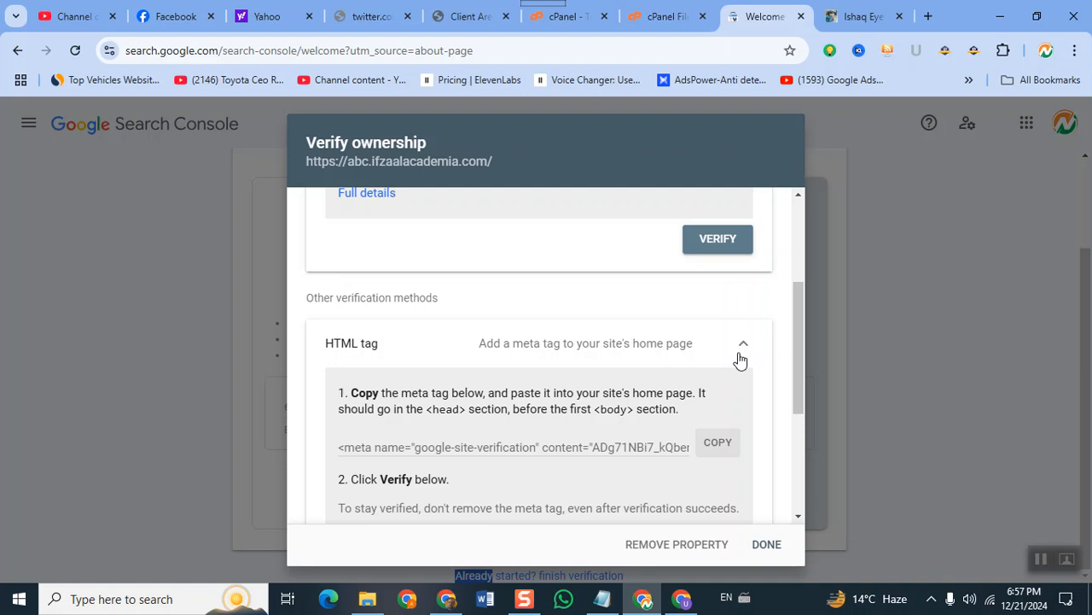
left_click(716, 444)
Open the site's index.html in cPanel's code editor from File Manager.
left_click(559, 19)
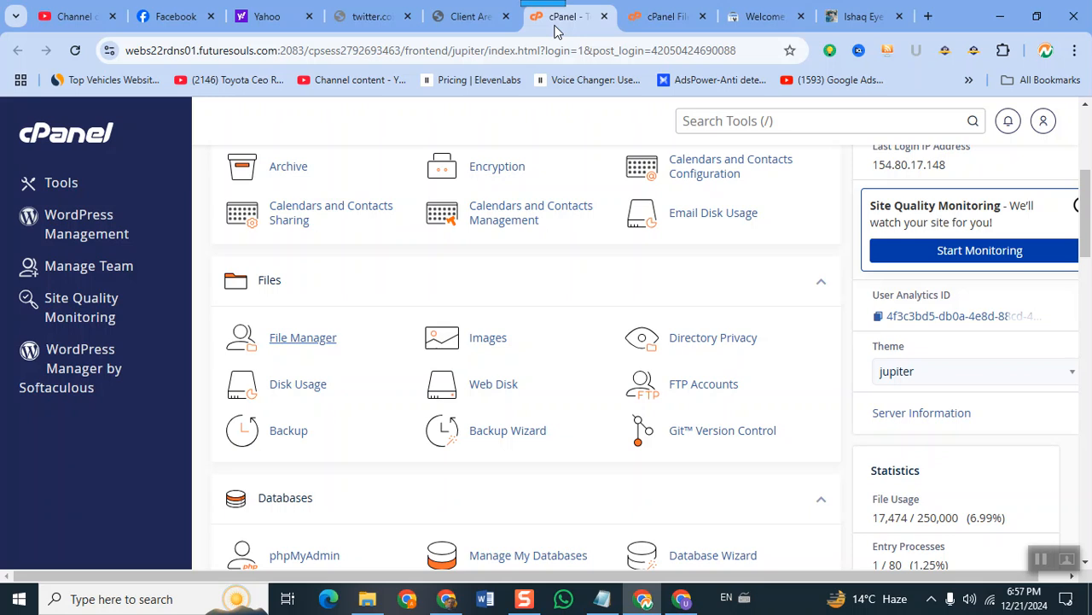
left_click(657, 17)
scroll(367, 401, "up", 1)
scroll(368, 401, "up", 3)
scroll(397, 448, "down", 3)
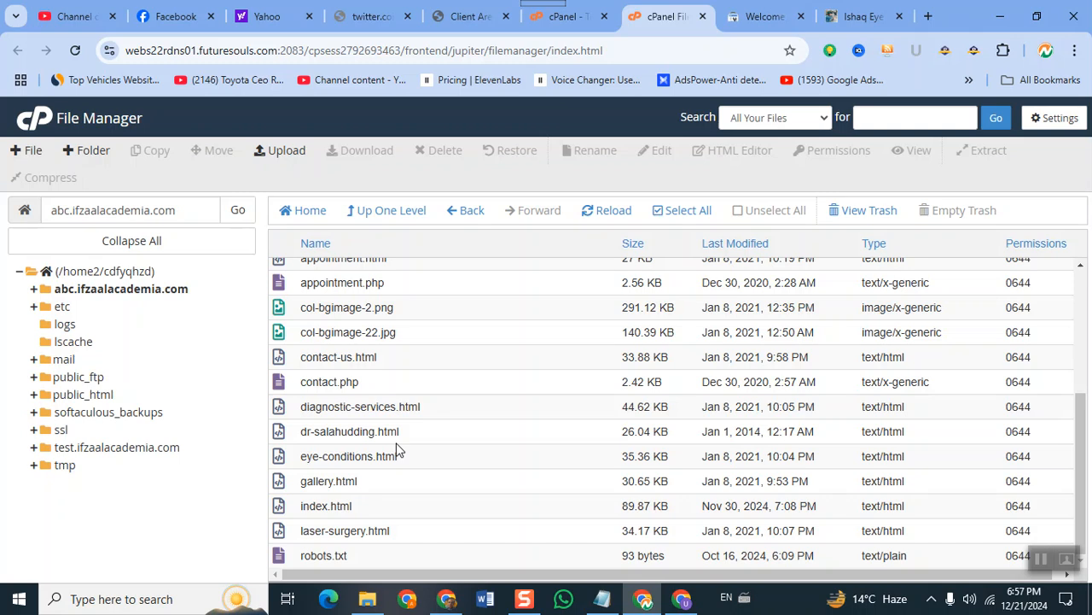
left_click(315, 508)
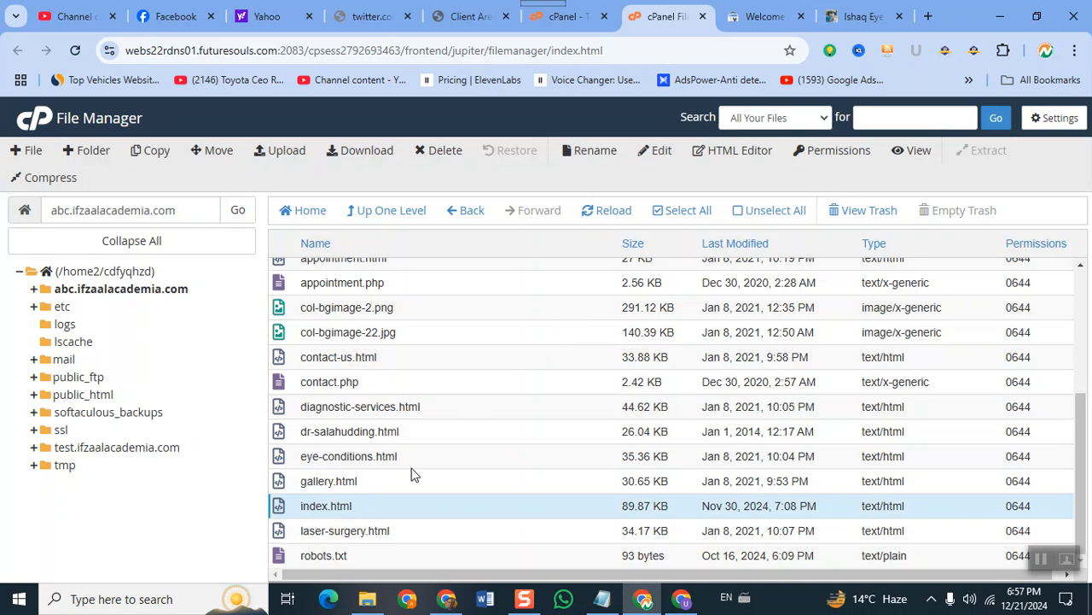
right_click(353, 511)
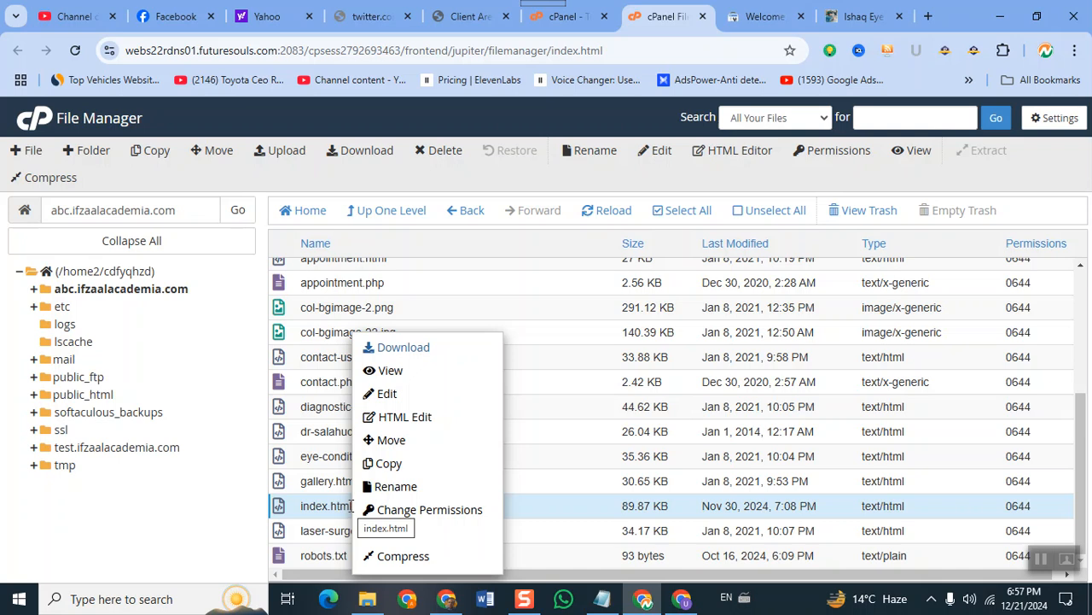
left_click(388, 396)
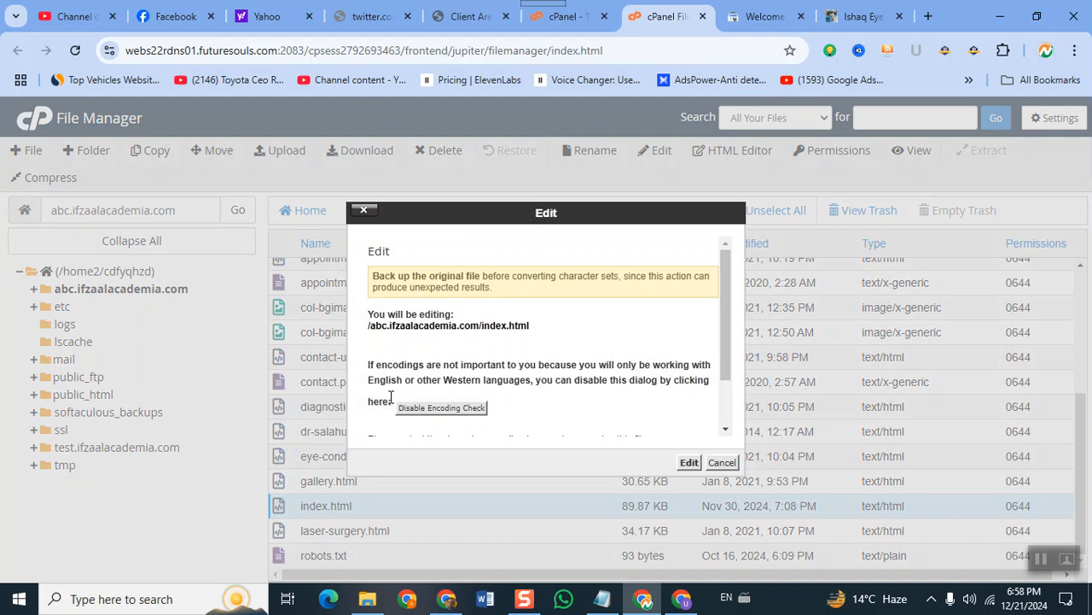
left_click(691, 464)
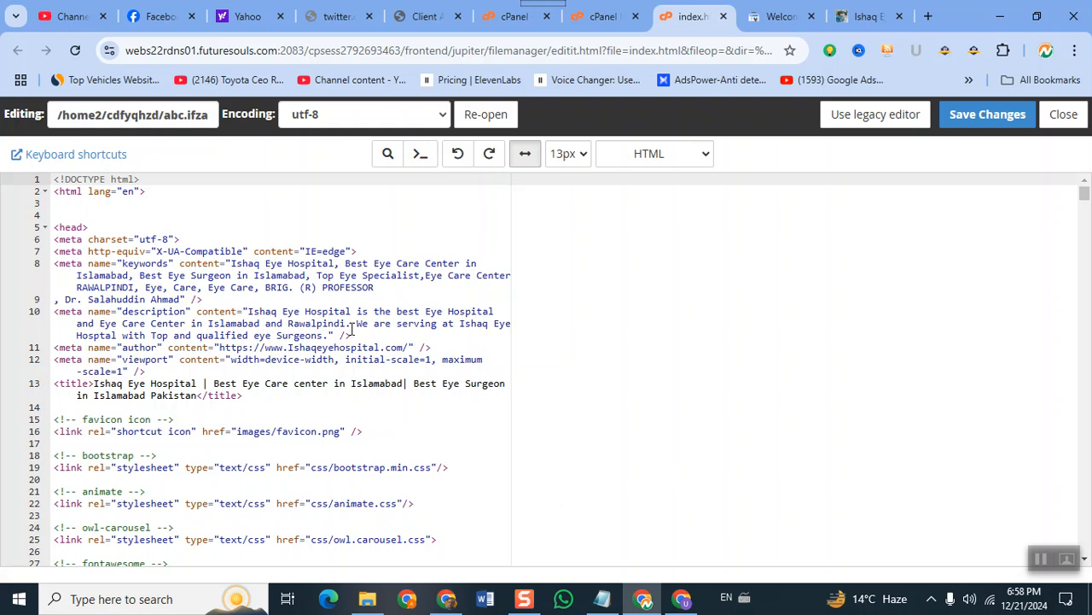
Paste the google-site-verification meta tag on a new line after <head> in index.html.
left_click(101, 223)
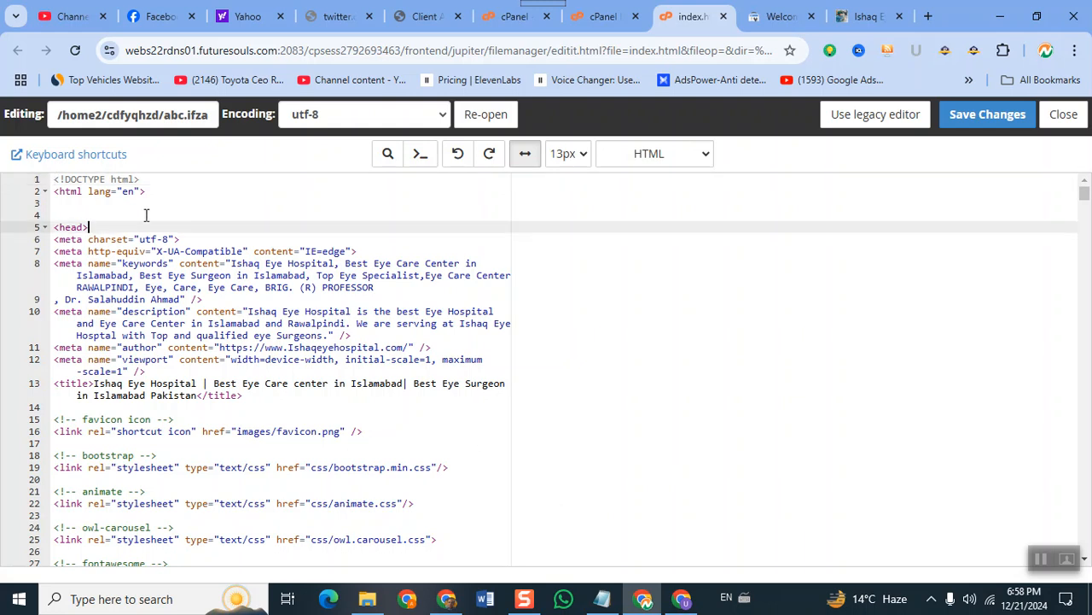
key("Return")
key("Return")
key("Return")
key("Up")
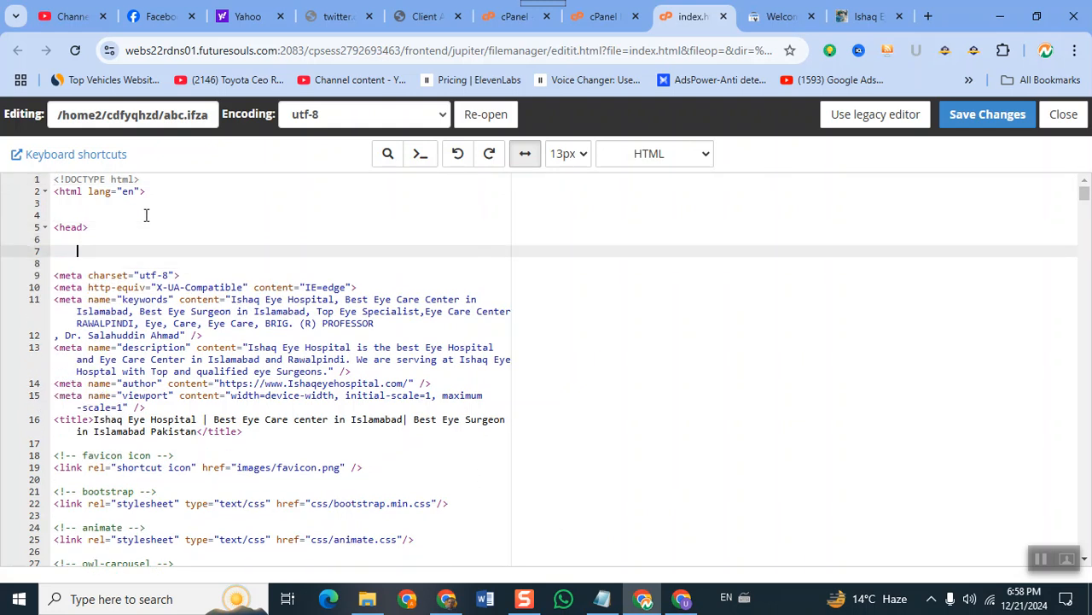
key("ctrl+v")
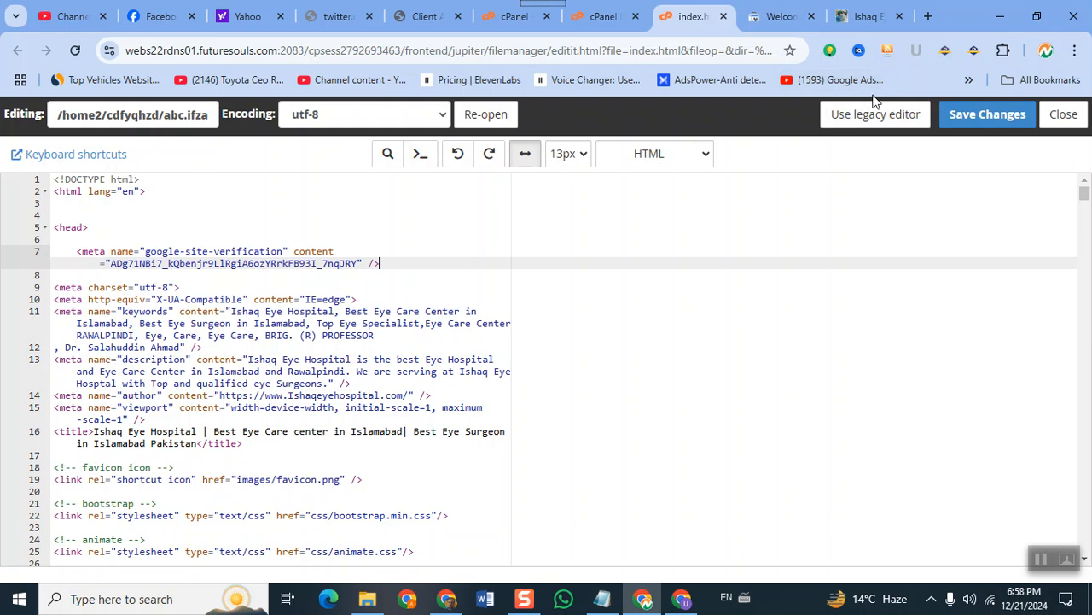
left_click(755, 17)
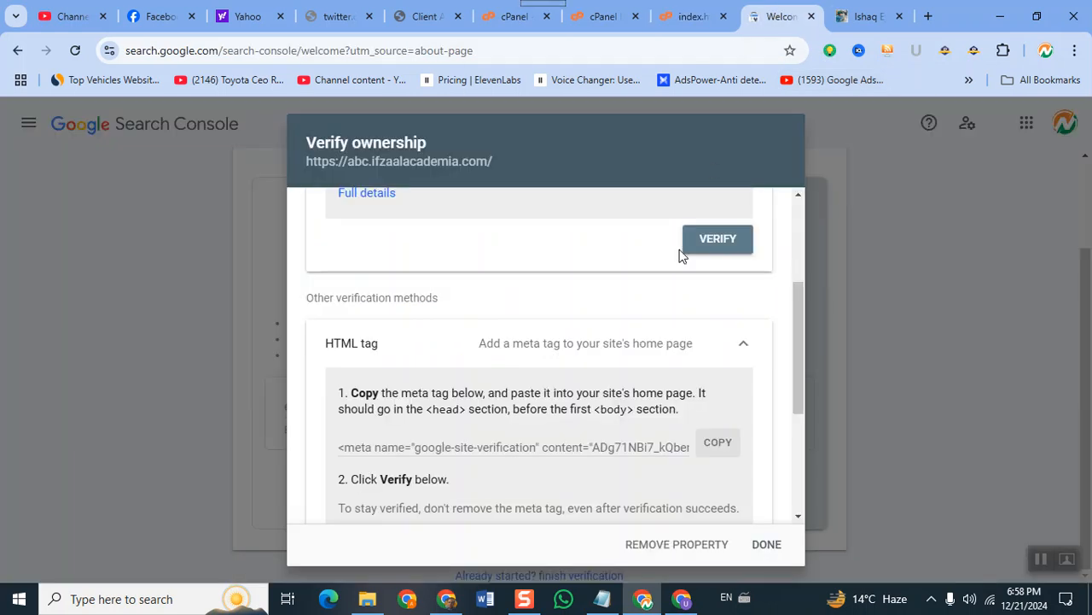
Scroll the Verify ownership dialog back to the HTML file method, then open File Explorer.
scroll(439, 413, "down", 2)
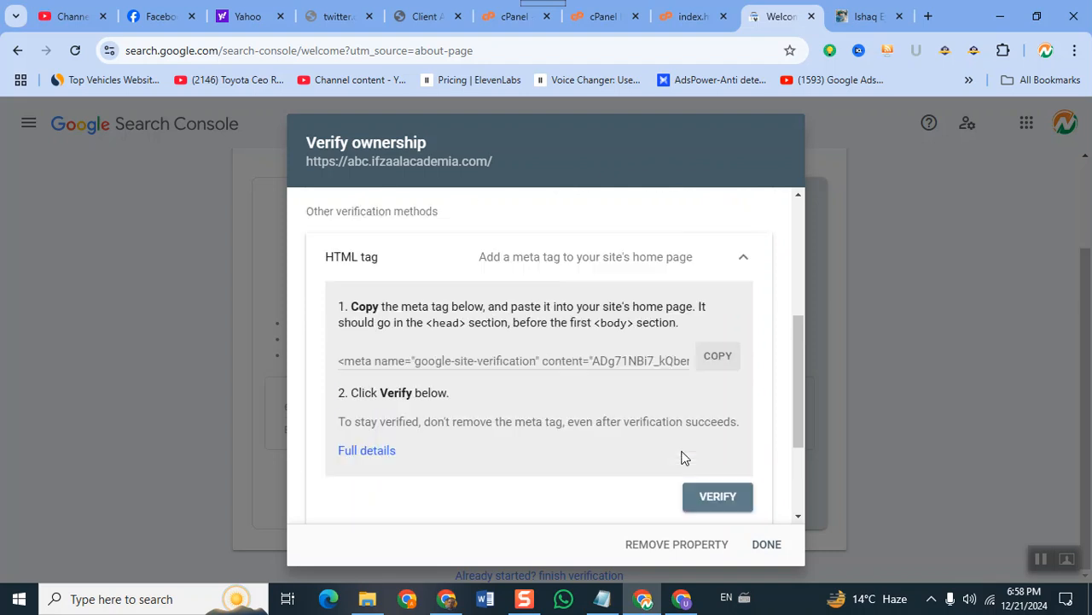
scroll(682, 453, "up", 5)
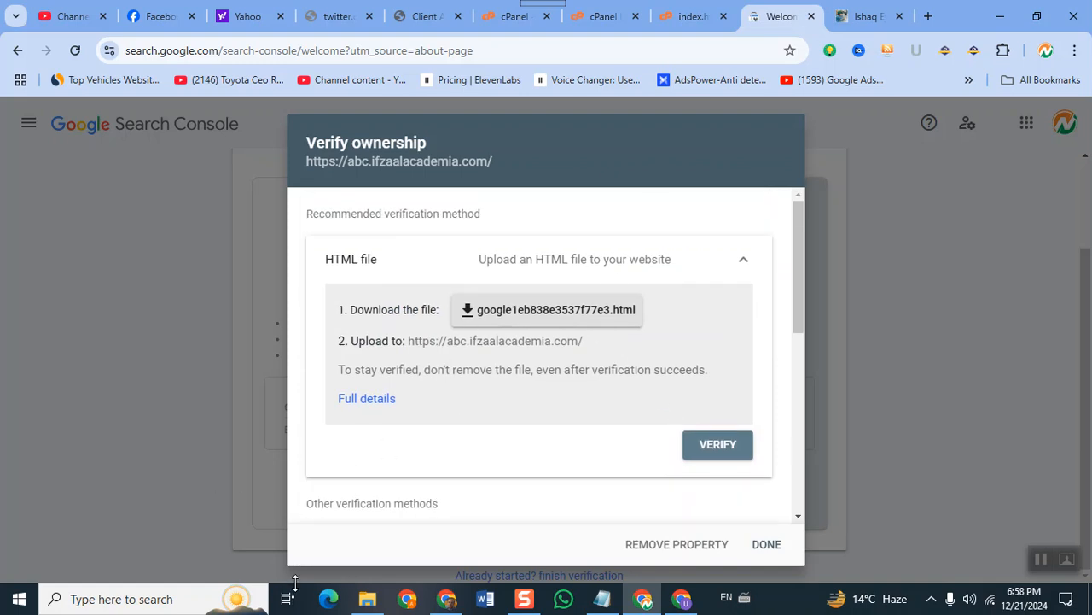
left_click(367, 598)
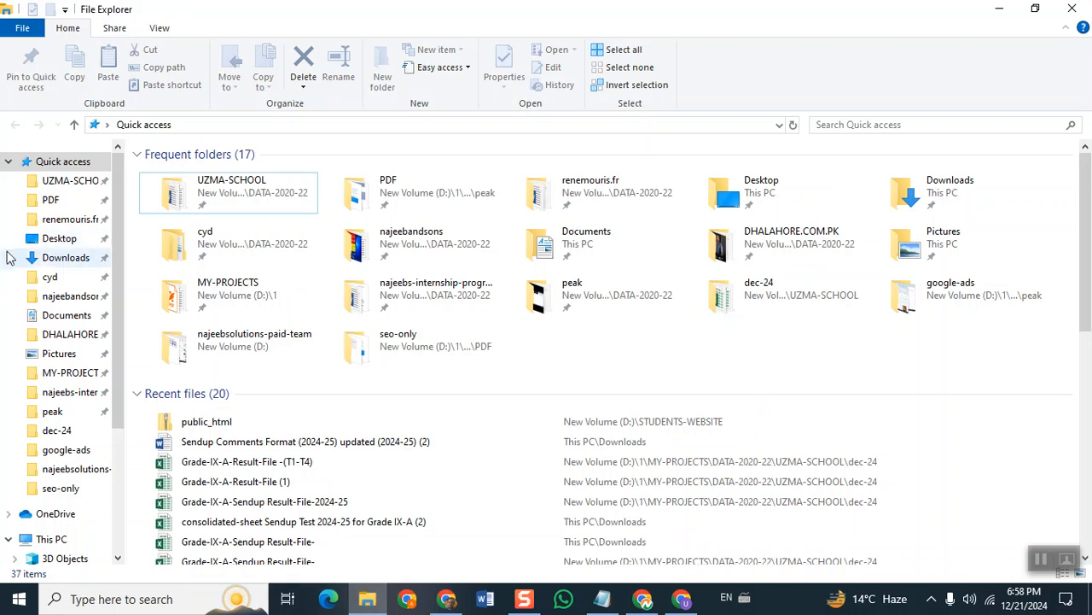
Delete the old google1eb838e3537f77e3 file from Downloads and minimize File Explorer.
left_click(46, 262)
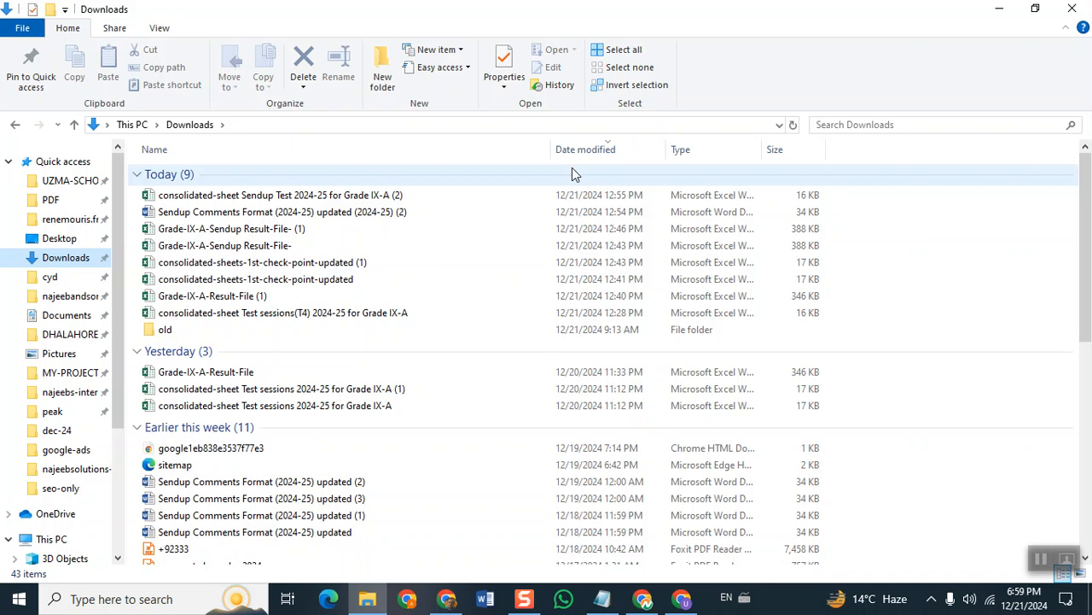
scroll(572, 174, "down", 2)
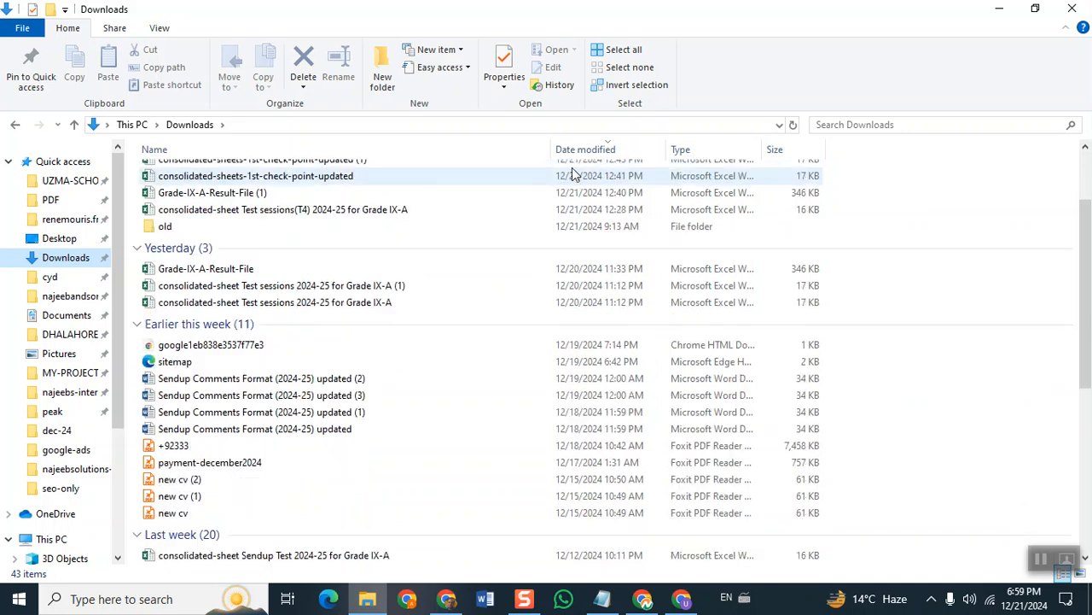
scroll(571, 174, "up", 2)
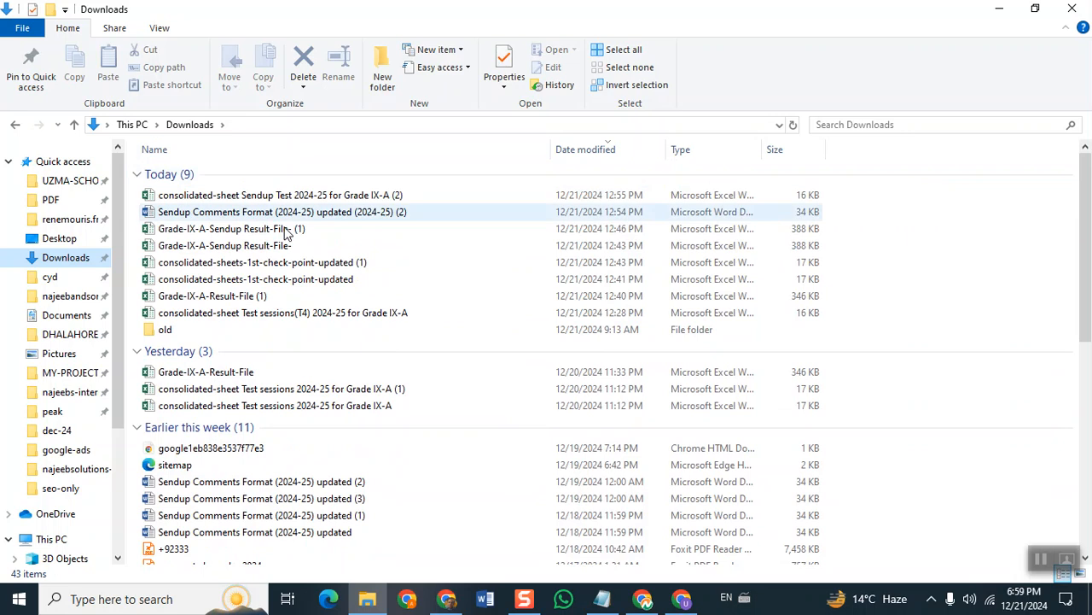
left_click(279, 262)
key("g")
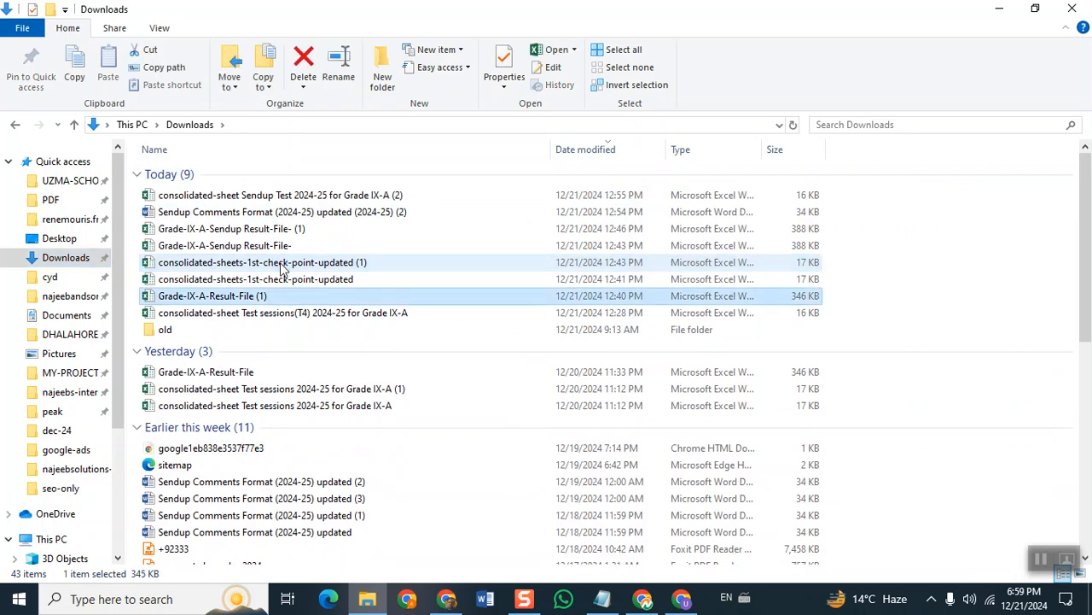
key("g")
key("g")
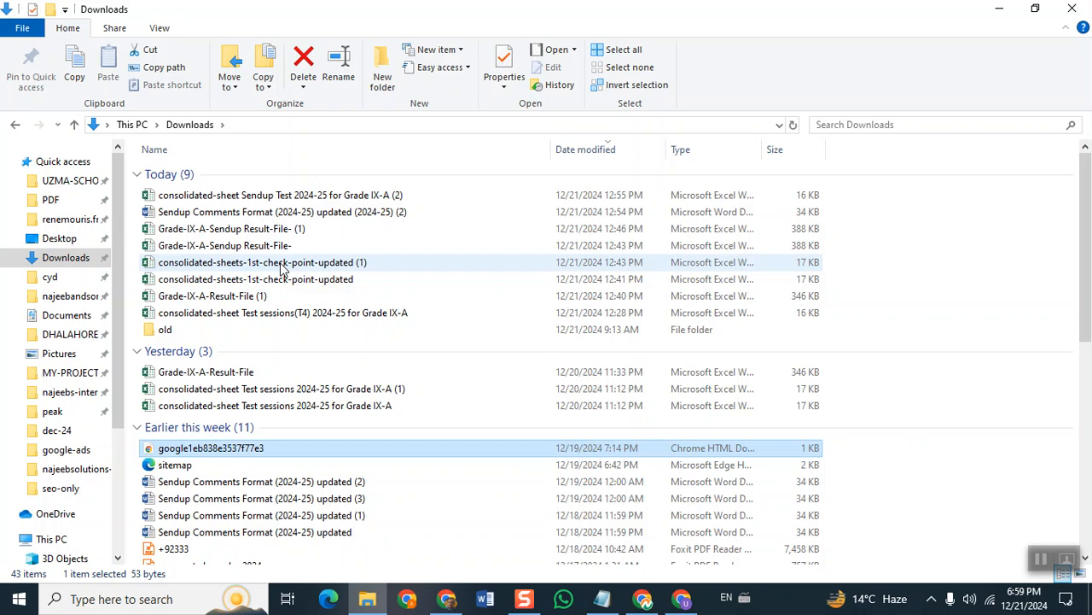
key("Delete")
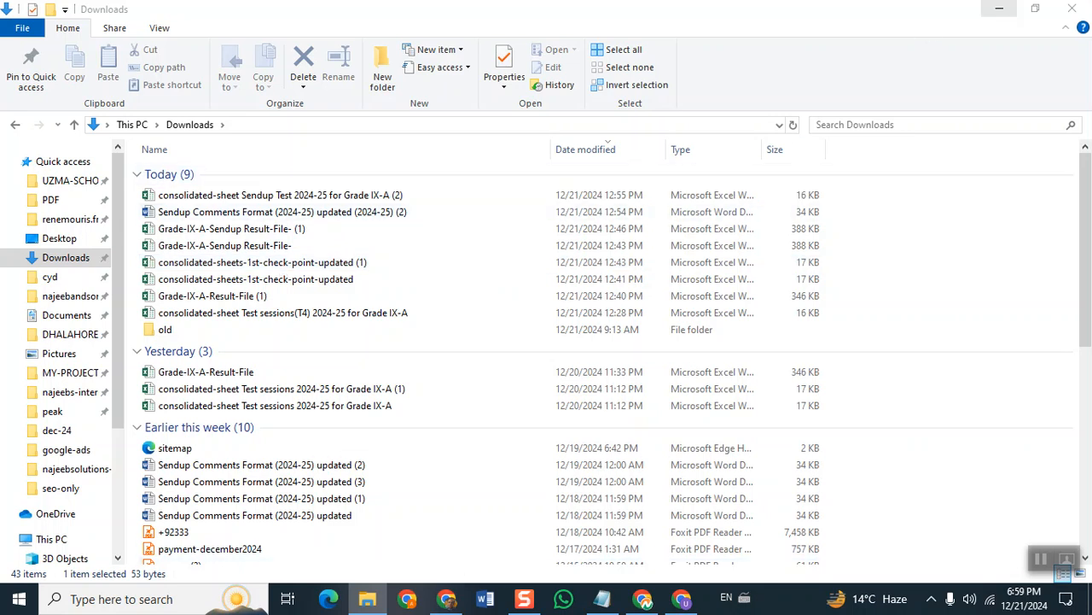
left_click(1001, 10)
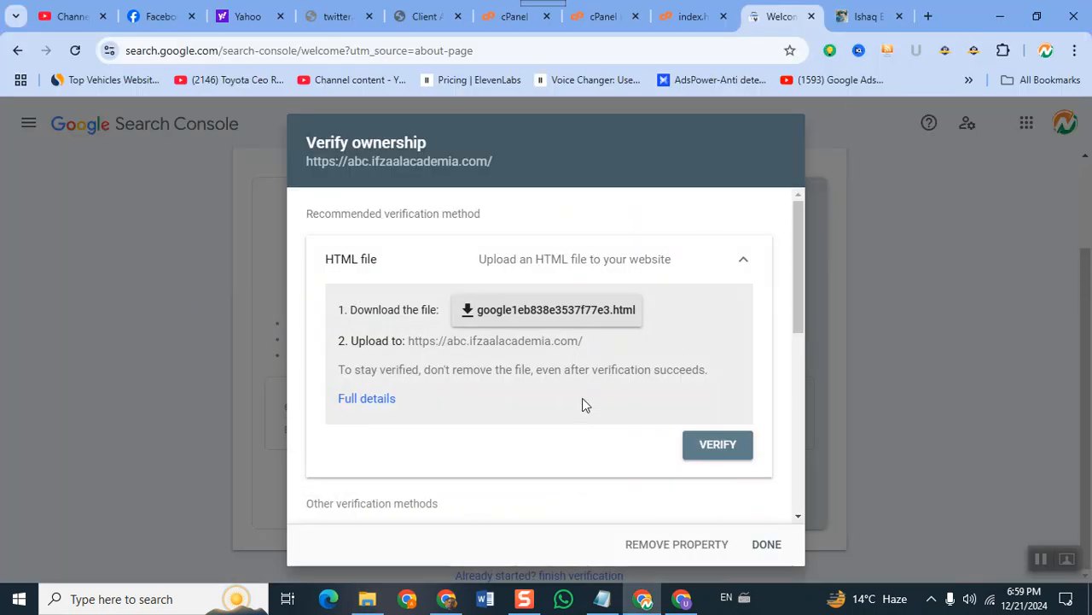
Download the fresh google1eb838e3537f77e3.html file, close the index.html editor, and return to cPanel File Manager.
left_click(576, 322)
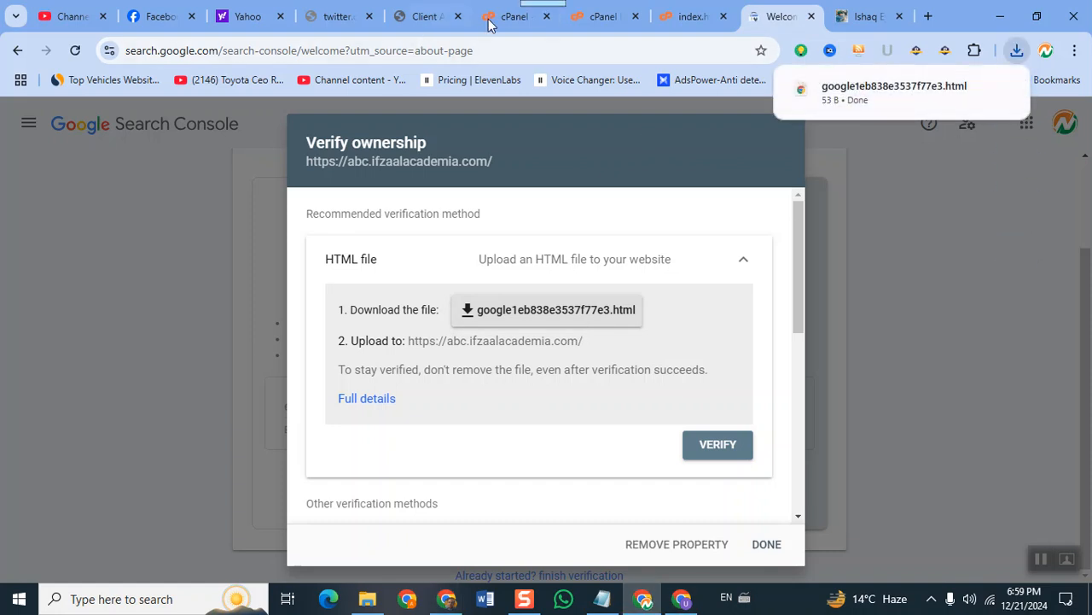
left_click(683, 16)
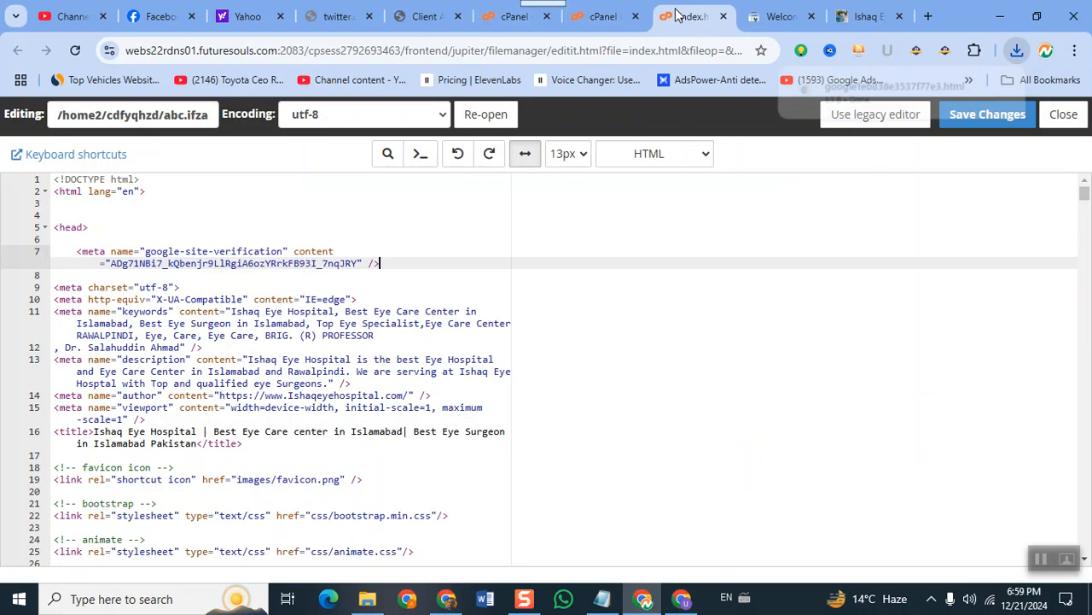
left_click(722, 17)
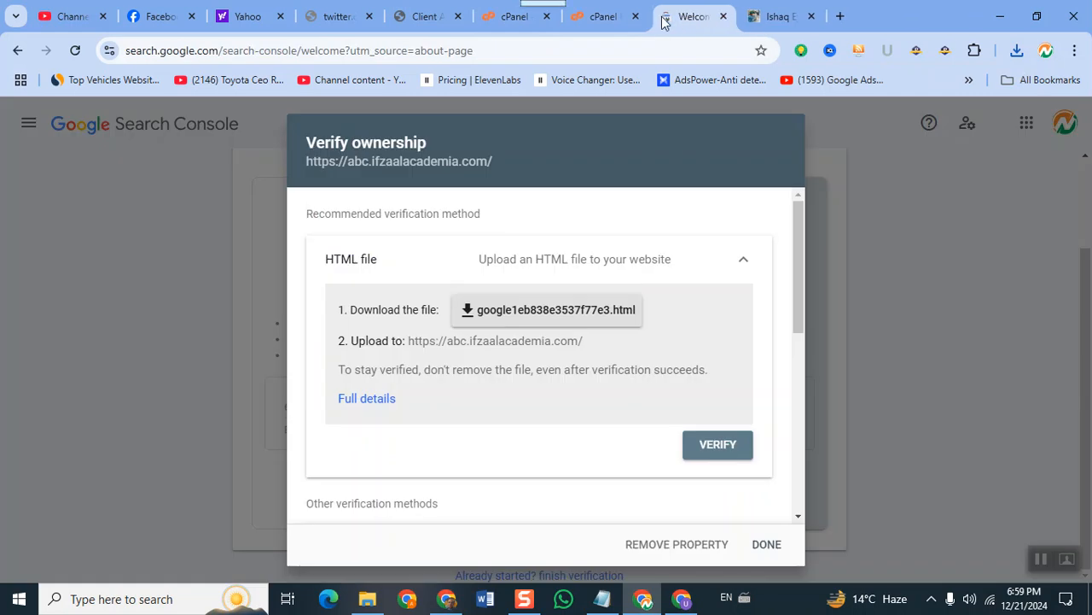
left_click(611, 24)
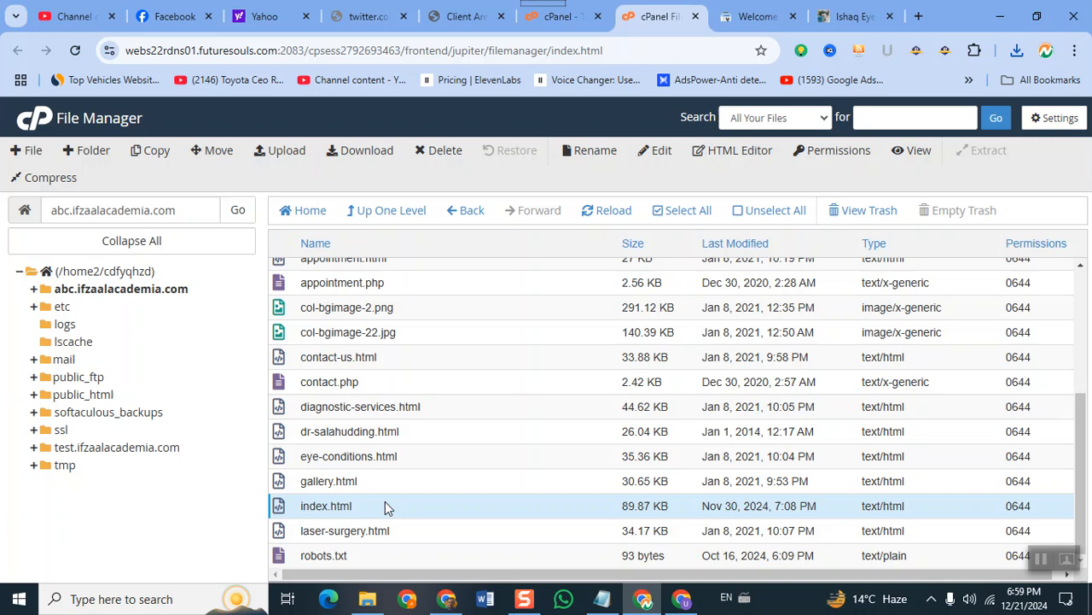
scroll(402, 512, "up", 3)
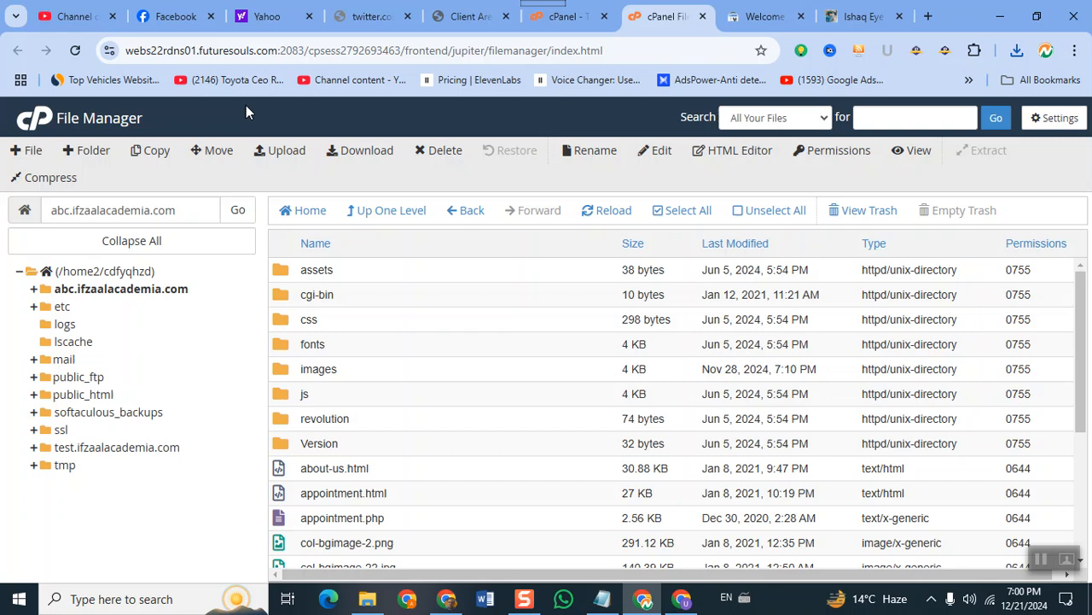
Upload google1eb838e3537f77e3.html from Downloads into the abc.ifzaalacademia.com folder, then go back to Search Console.
left_click(282, 153)
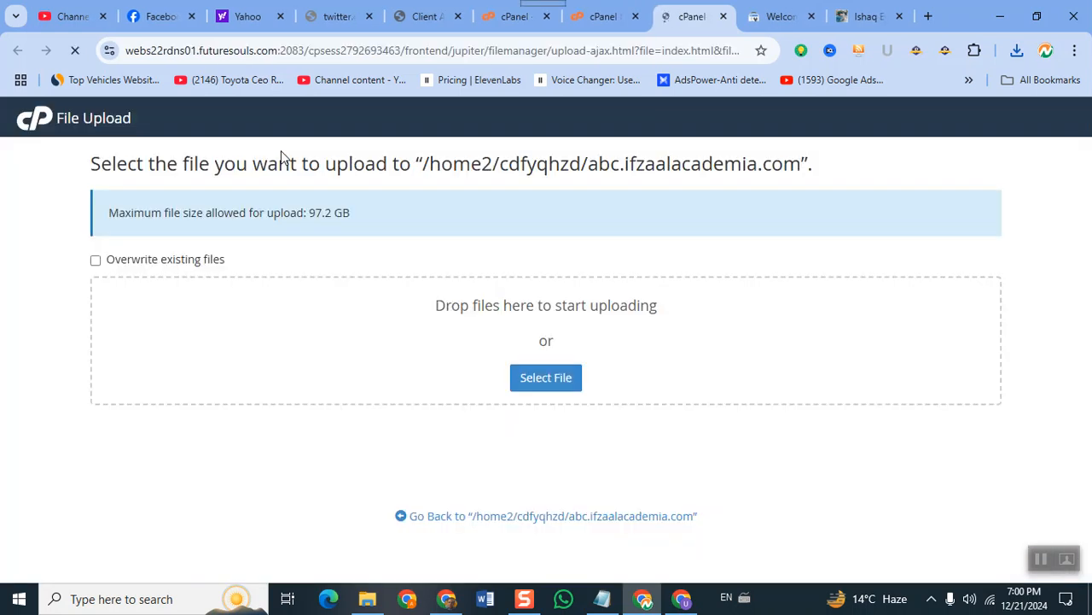
left_click(538, 383)
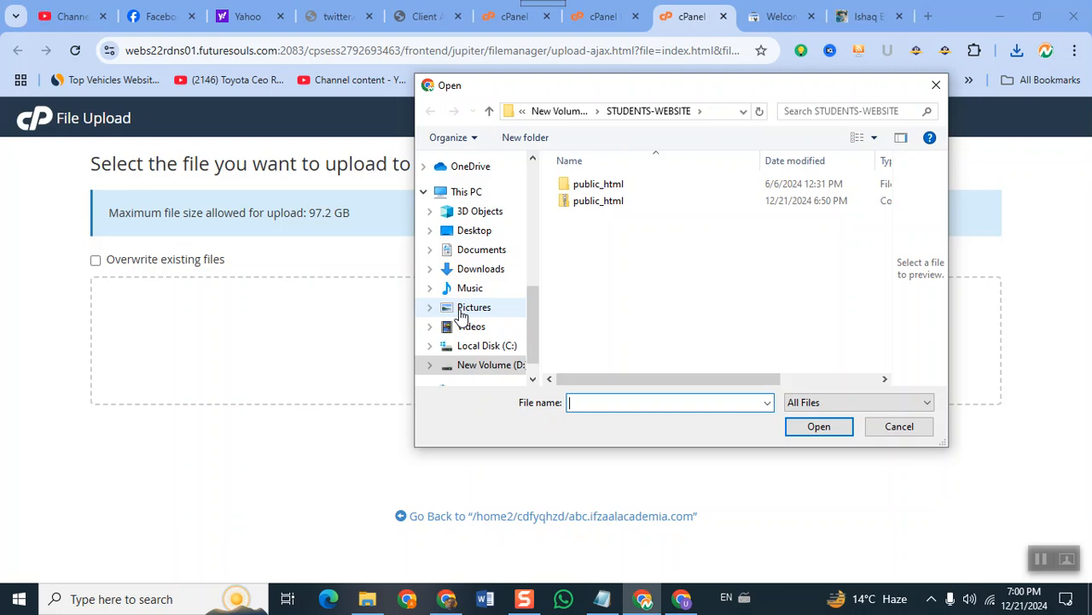
left_click(480, 269)
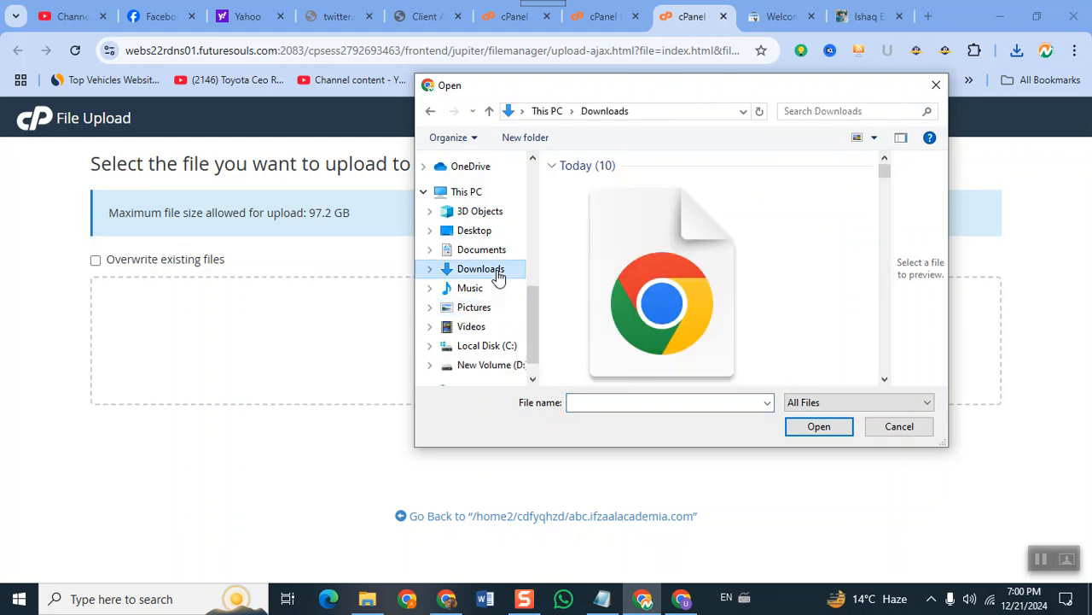
left_click(671, 333)
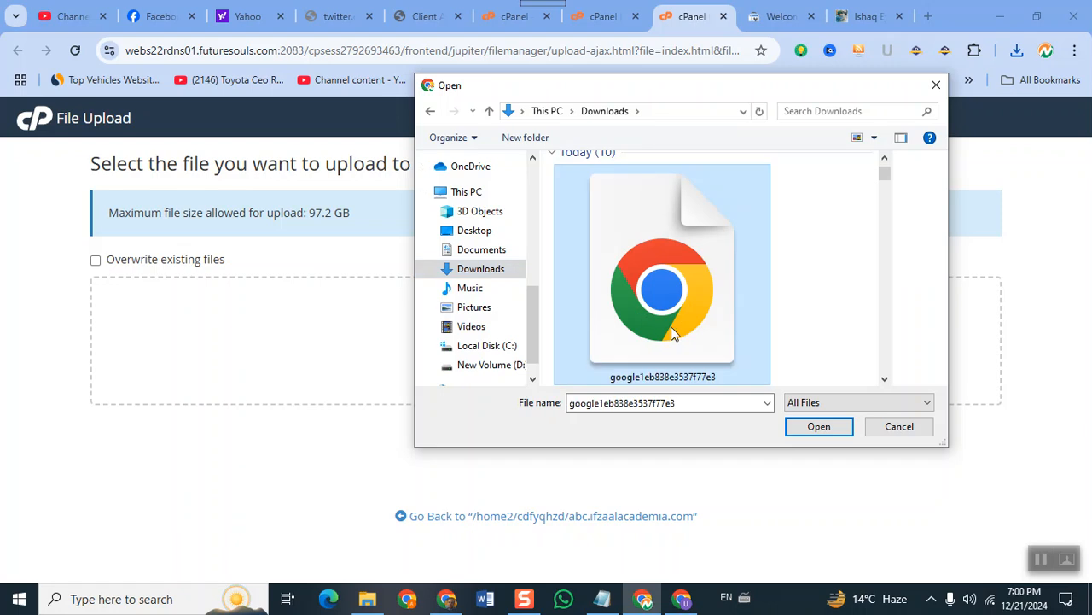
left_click(819, 427)
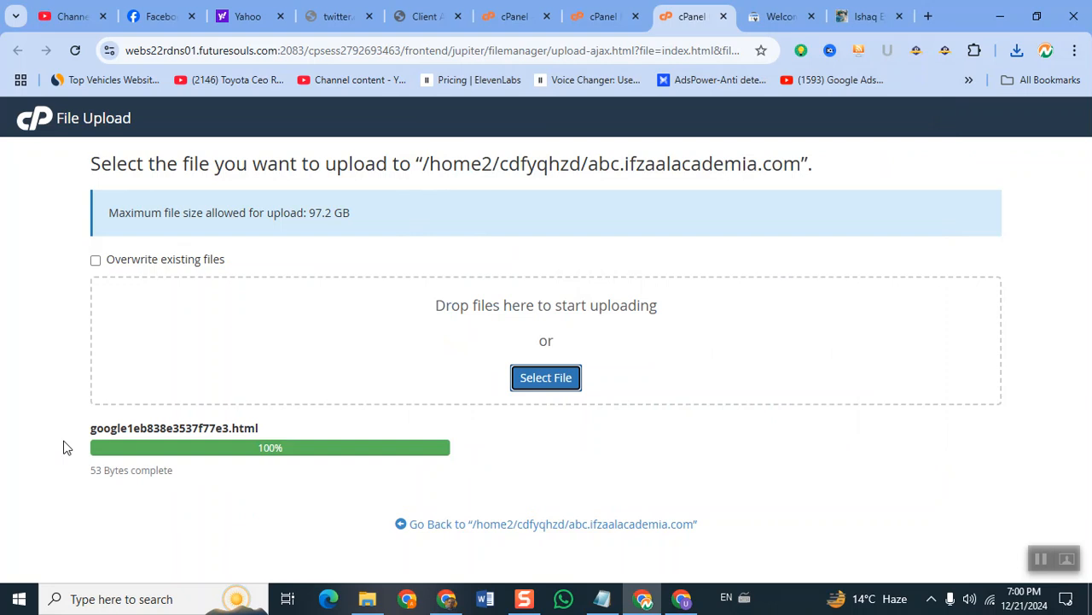
left_click(755, 21)
scroll(652, 344, "down", 1)
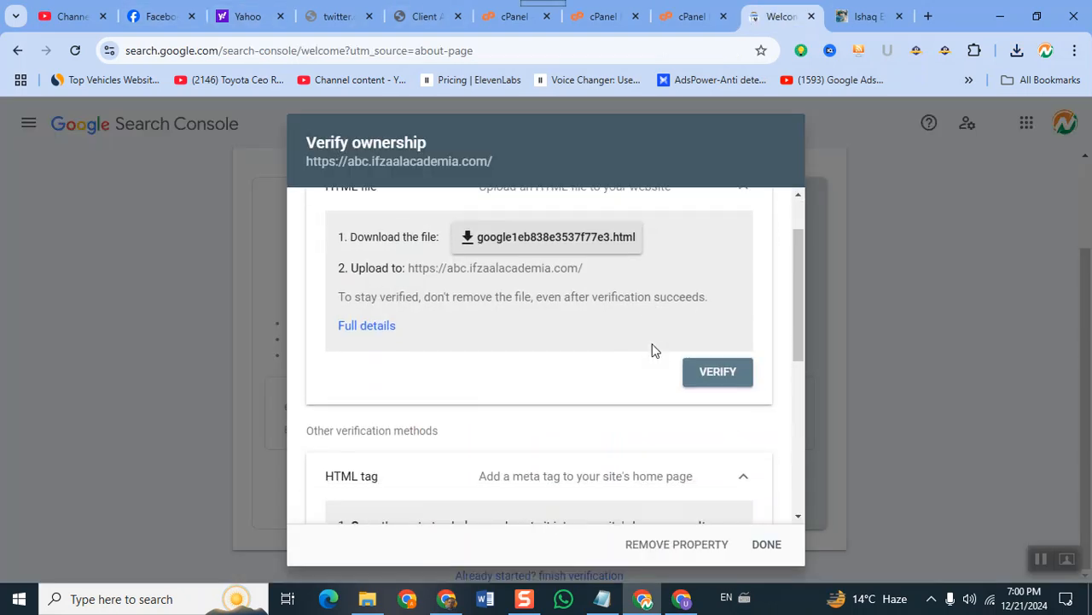
left_click(703, 364)
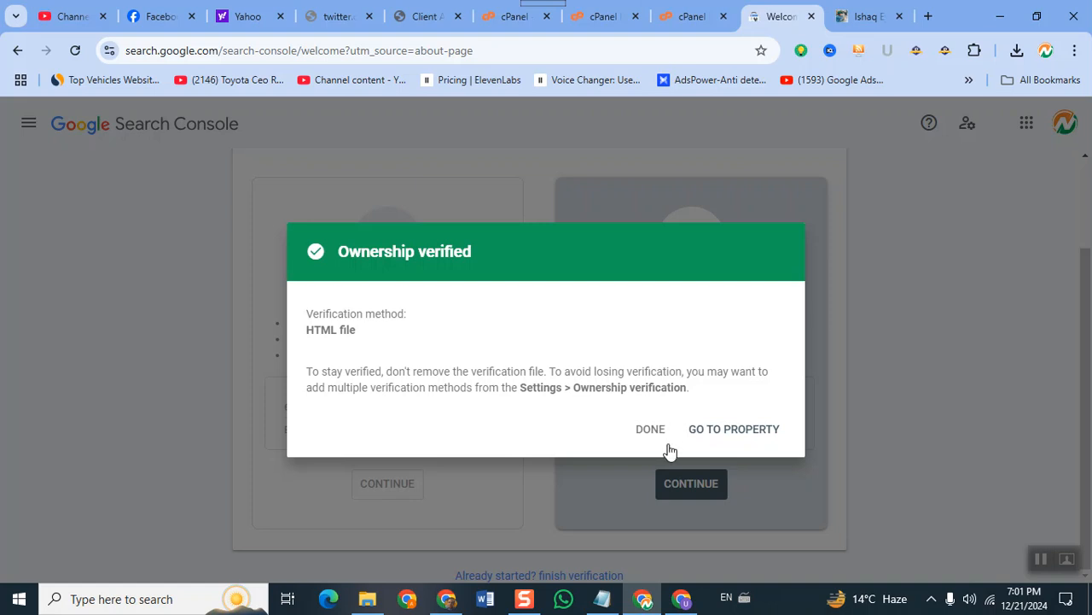
Dismiss the Ownership verified dialog with GO TO PROPERTY and bring up the other Chrome window.
left_click(715, 437)
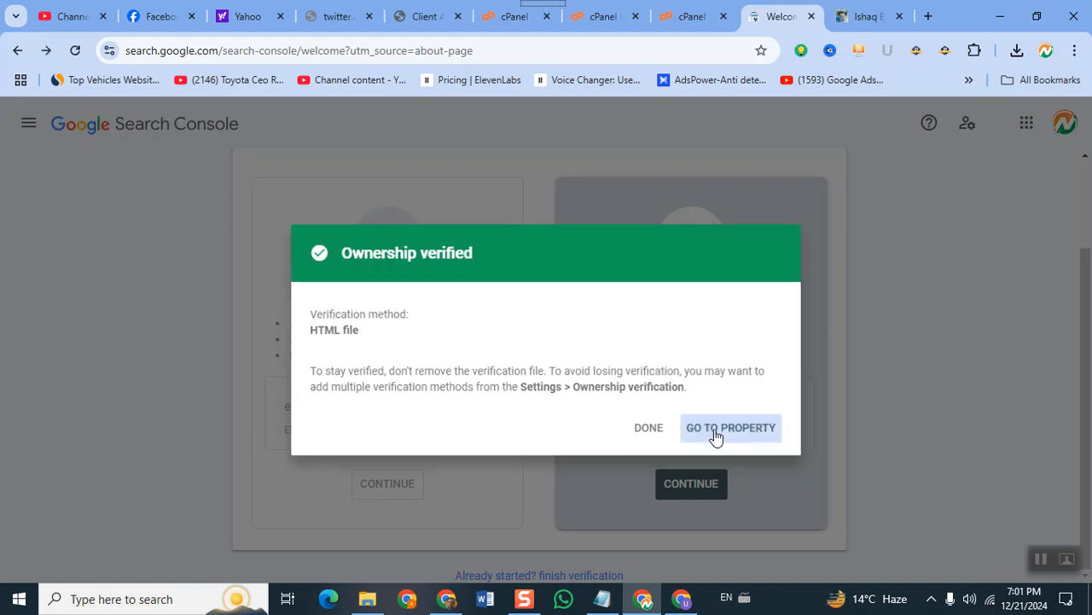
left_click(681, 604)
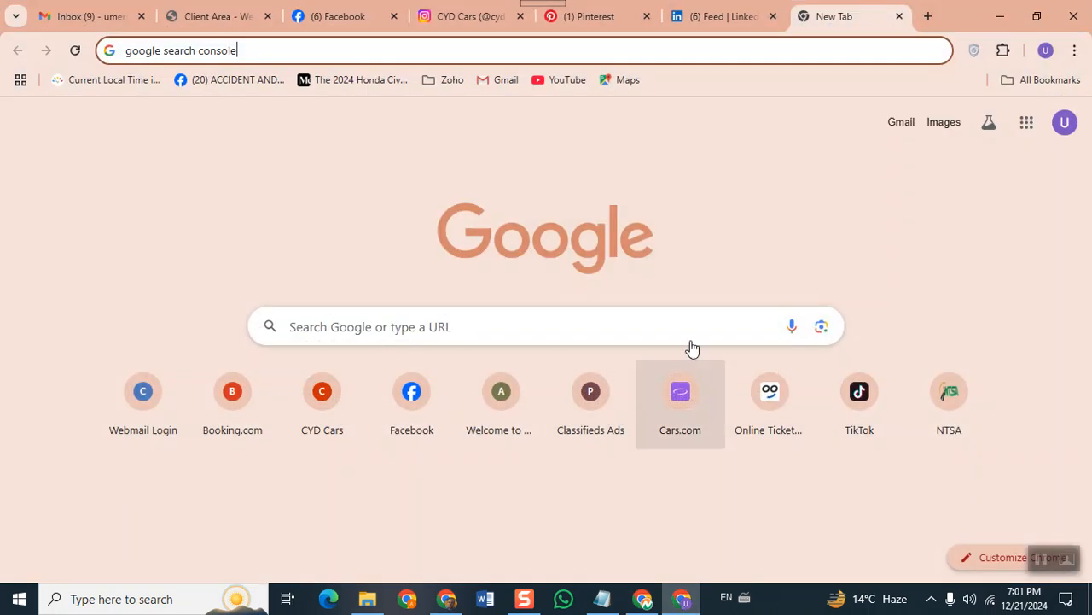
Close the extra Chrome window and open the Digital Marketing profile in a new window.
left_click(1074, 15)
left_click(1074, 52)
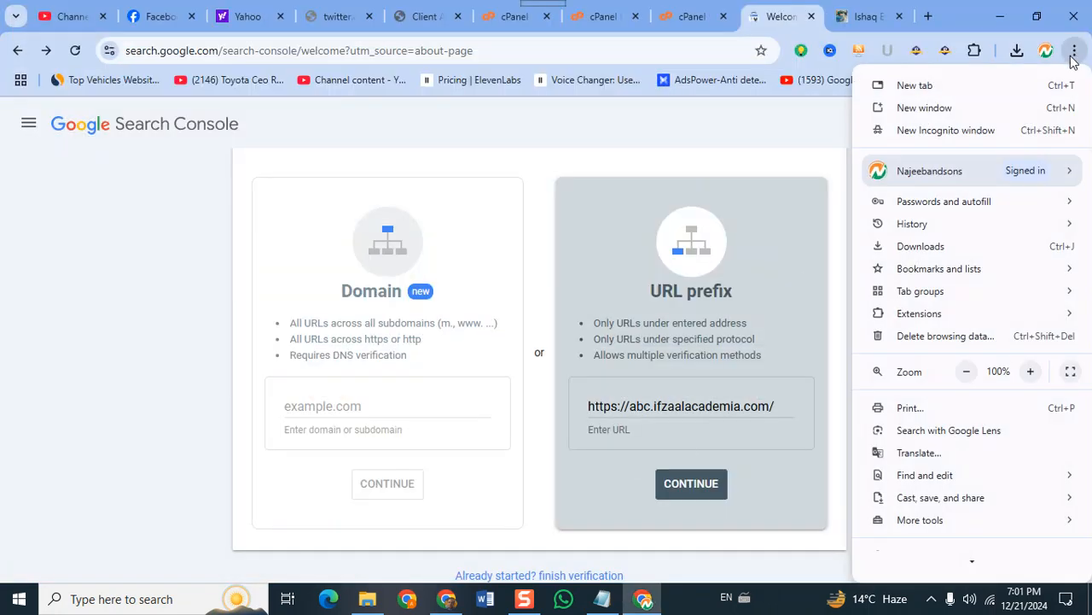
mouse_move(1029, 175)
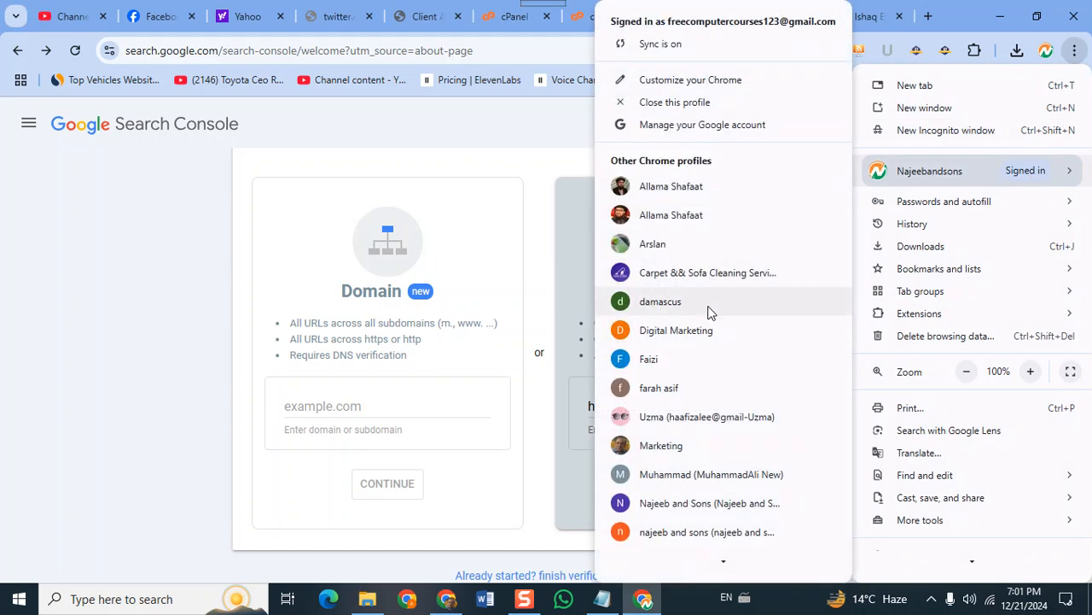
left_click(679, 338)
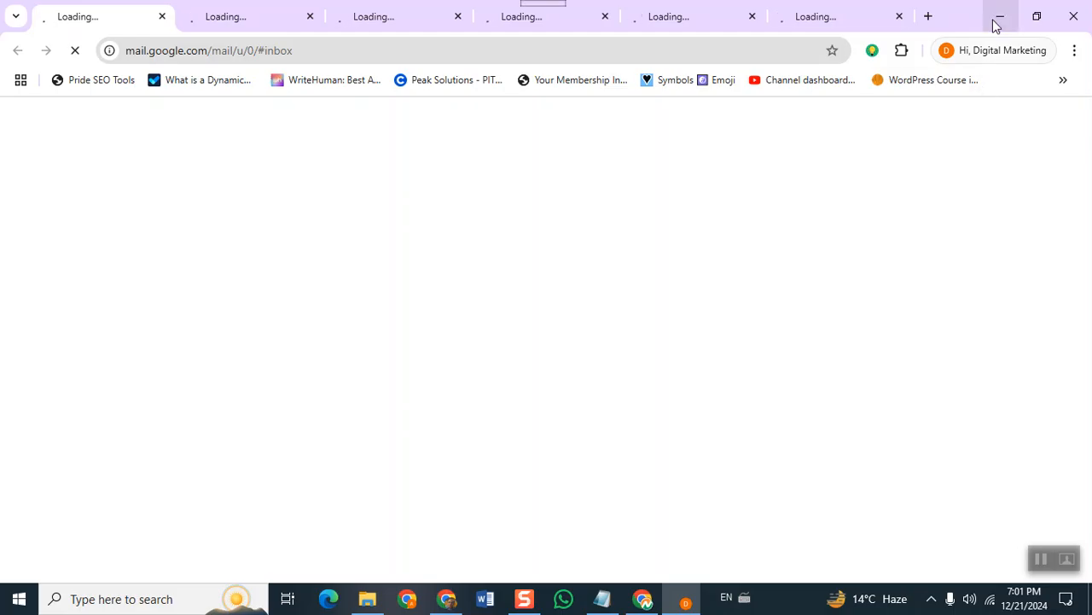
Search Google for 'googe search console' in a new tab, then minimize that window.
left_click(929, 16)
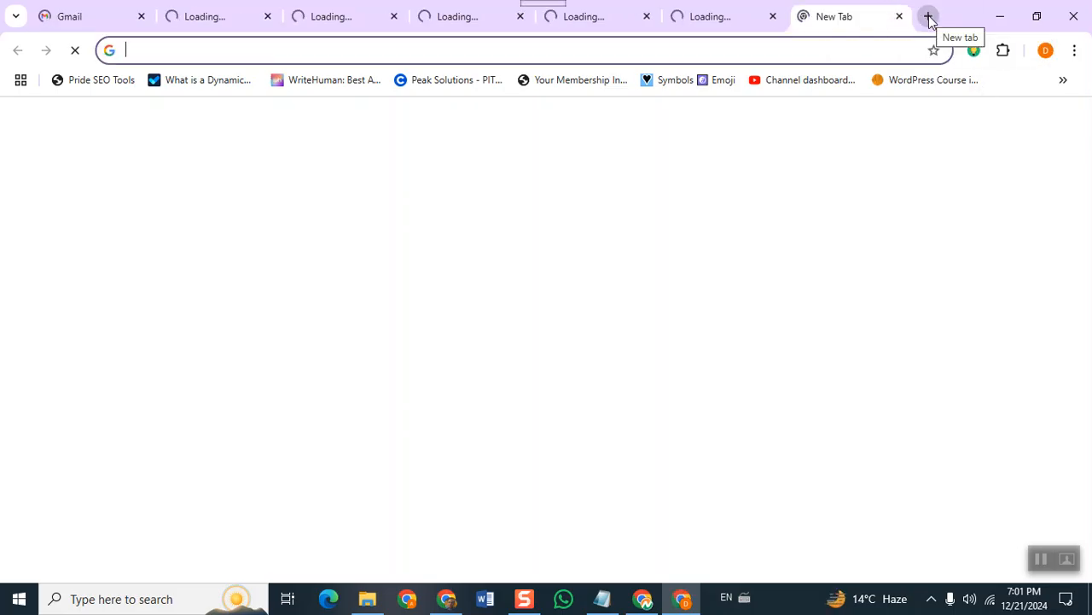
type("googe sea")
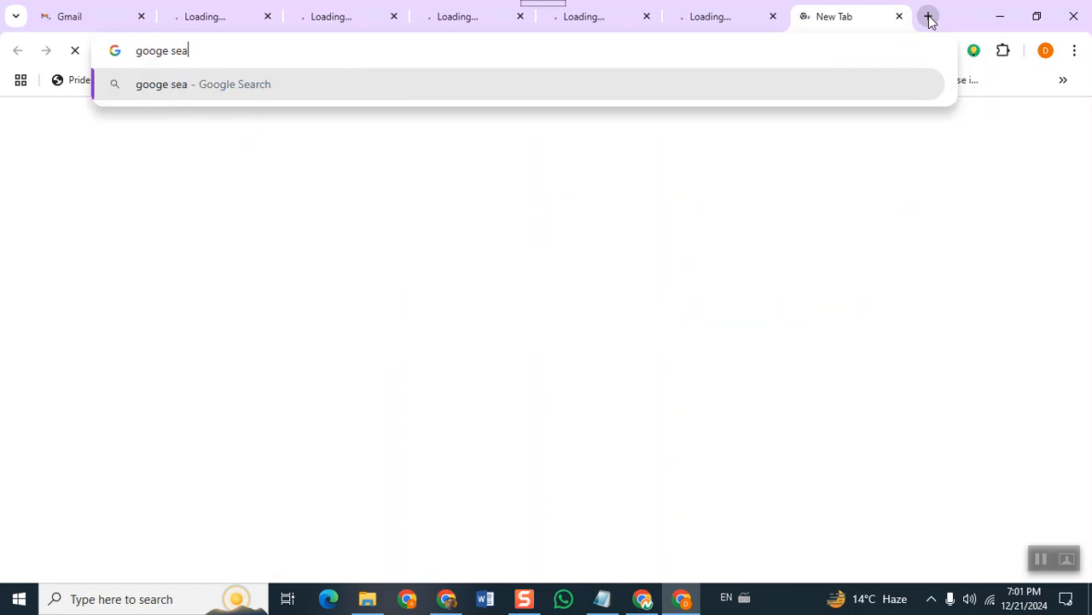
type("rch console")
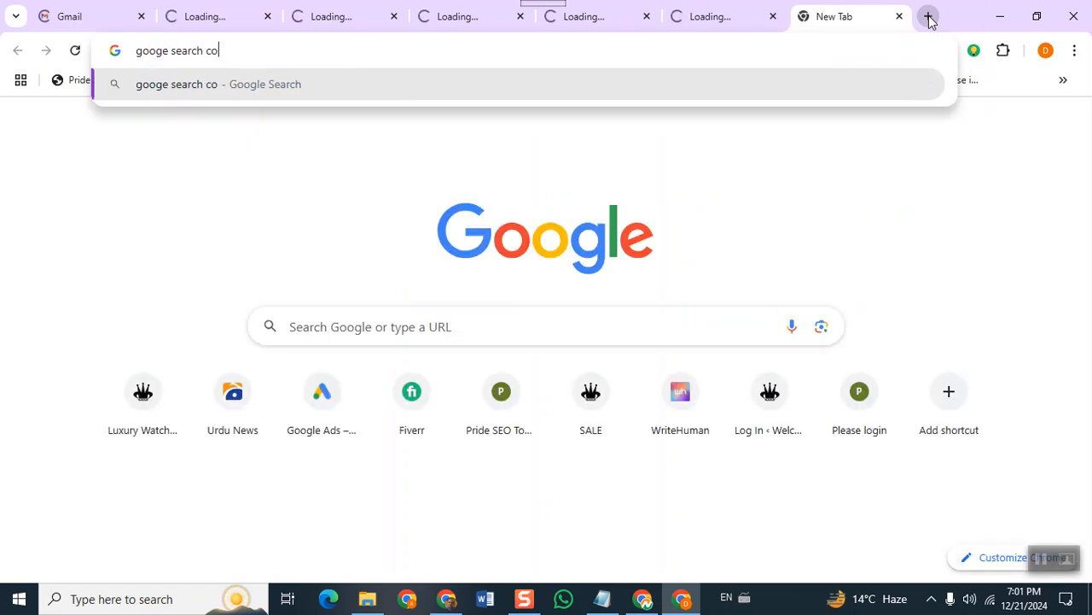
key("Return")
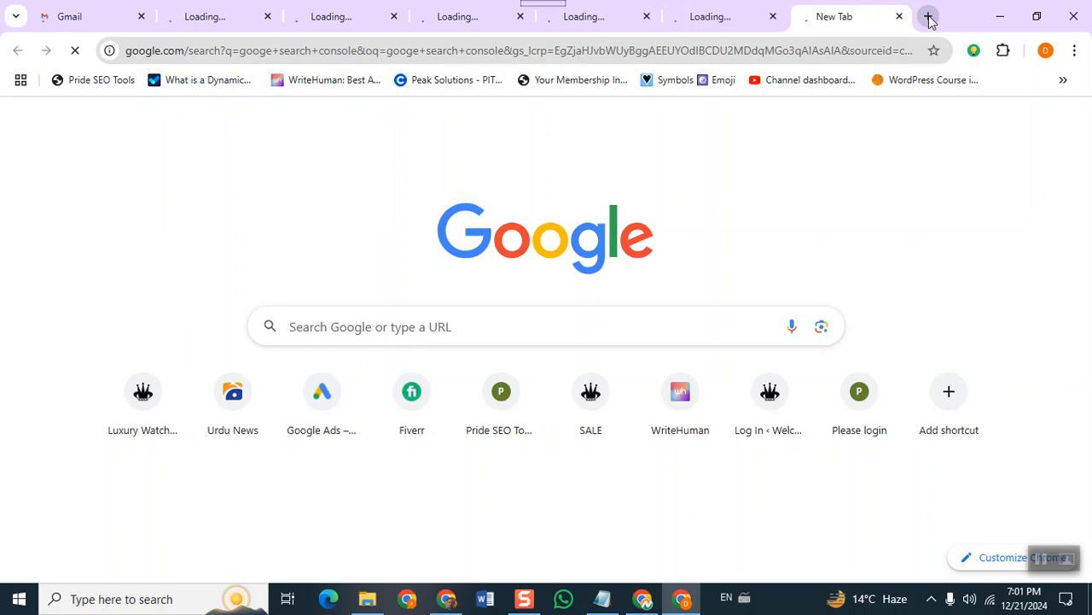
left_click(992, 18)
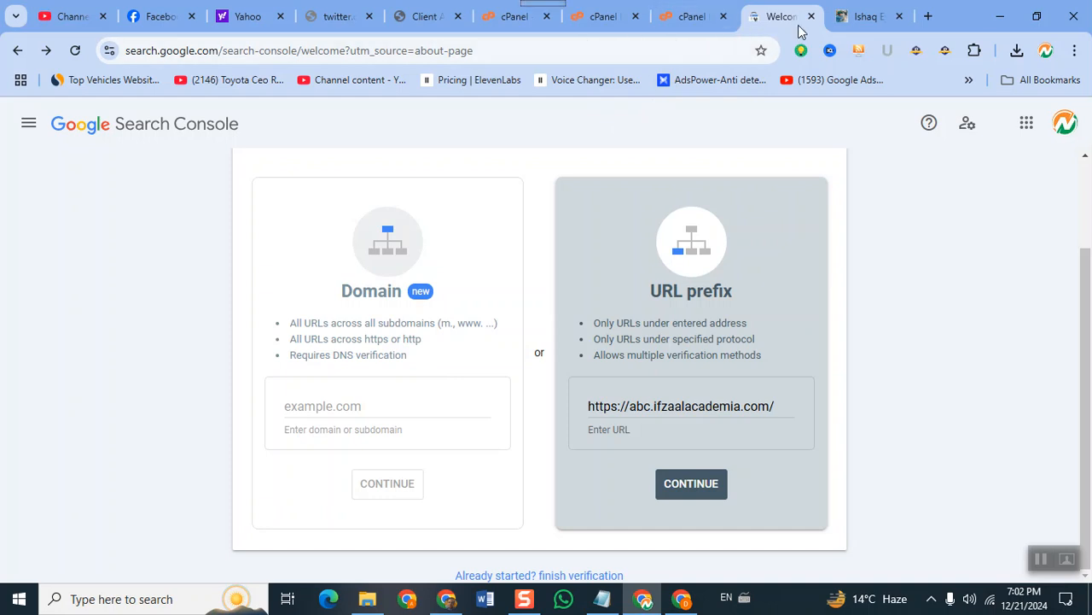
Glance at the live abc.ifzaalacademia.com site and bring the Search Console window back to front.
left_click(856, 21)
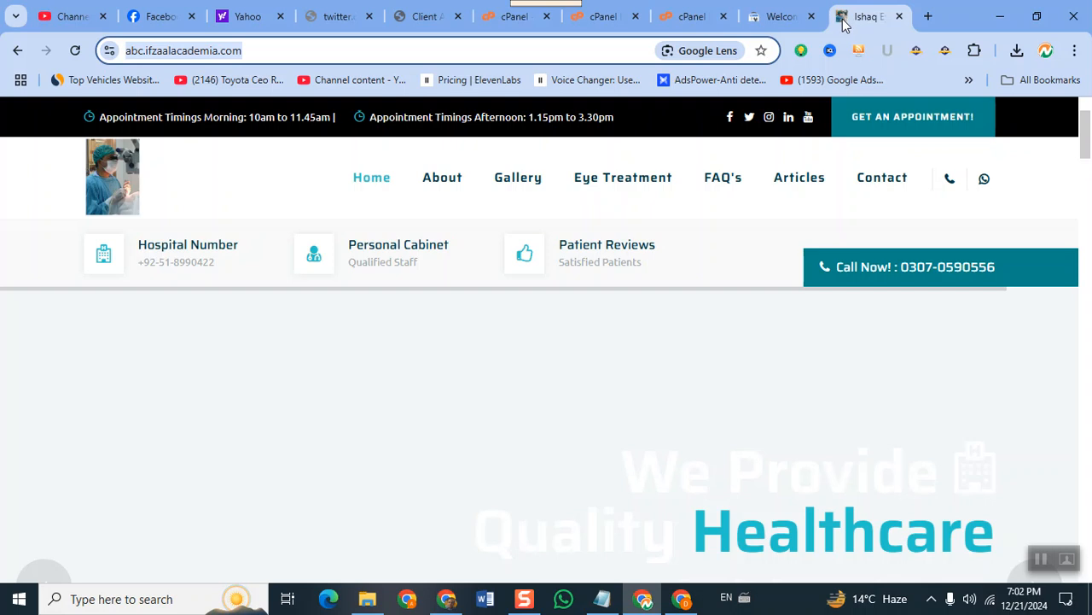
left_click(792, 19)
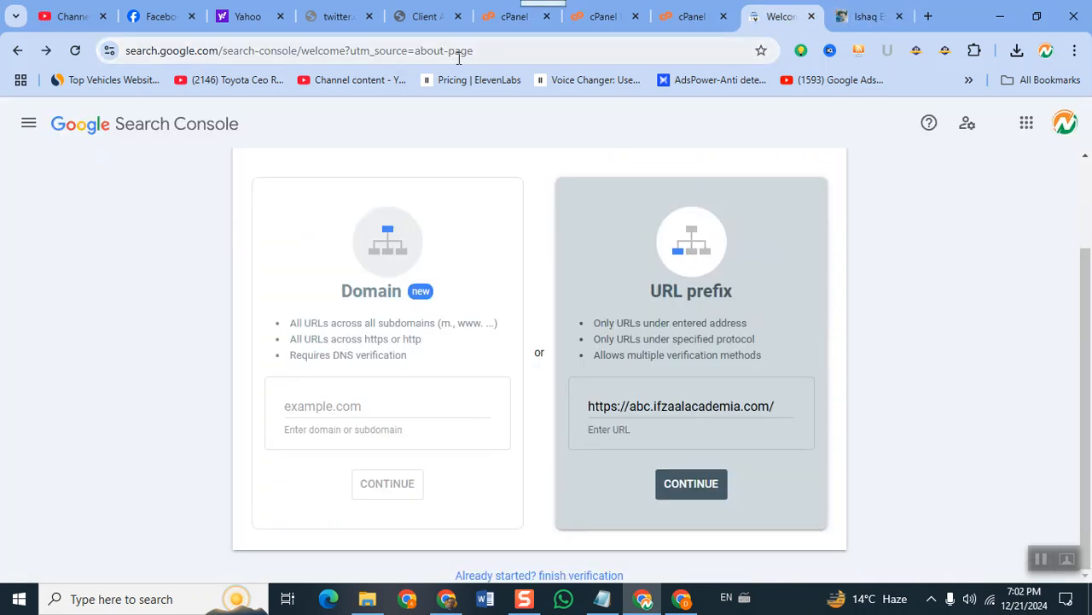
left_click(674, 602)
left_click(658, 603)
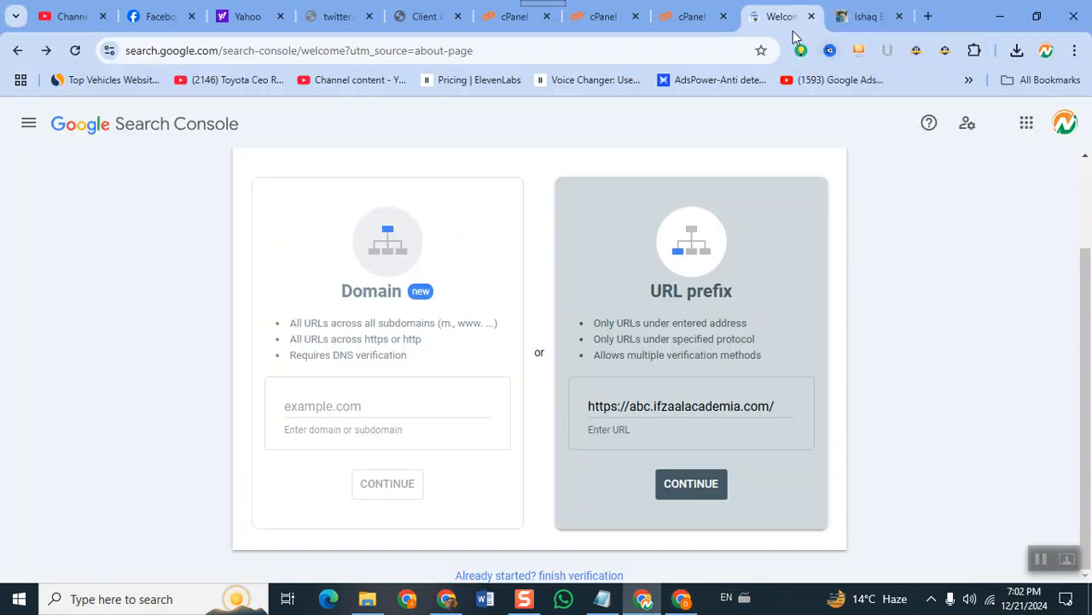
Search 'google search console' from the address bar and open its About landing page.
left_click(474, 54)
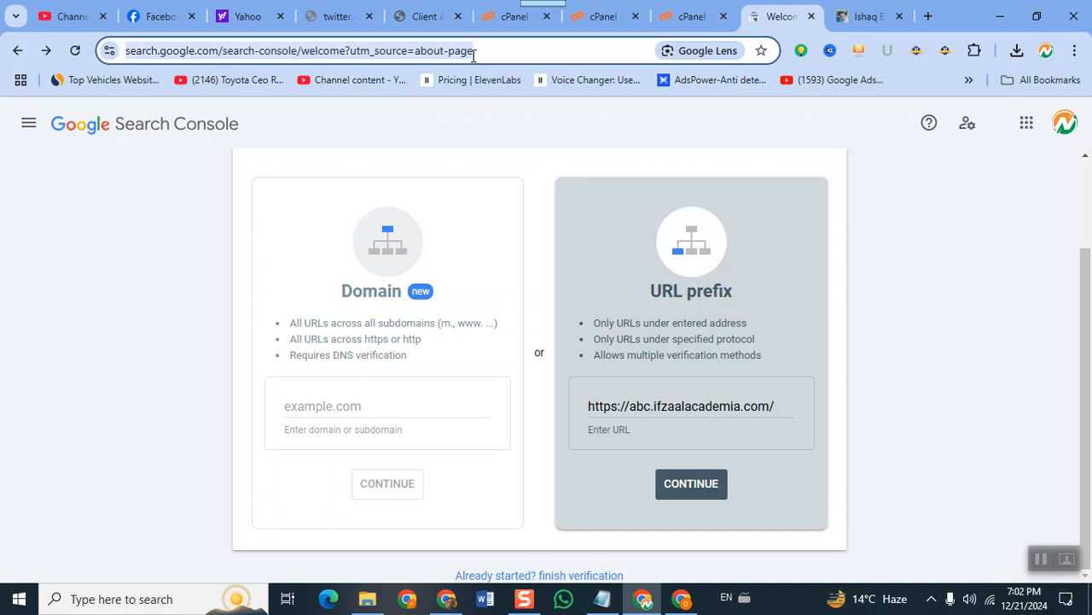
type("goog")
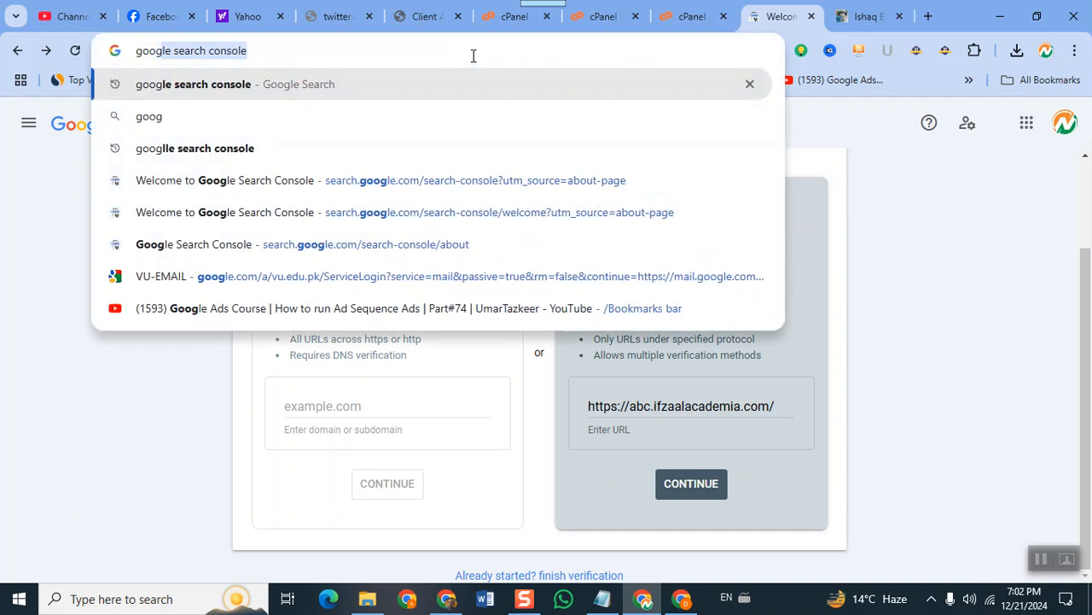
type("le search console")
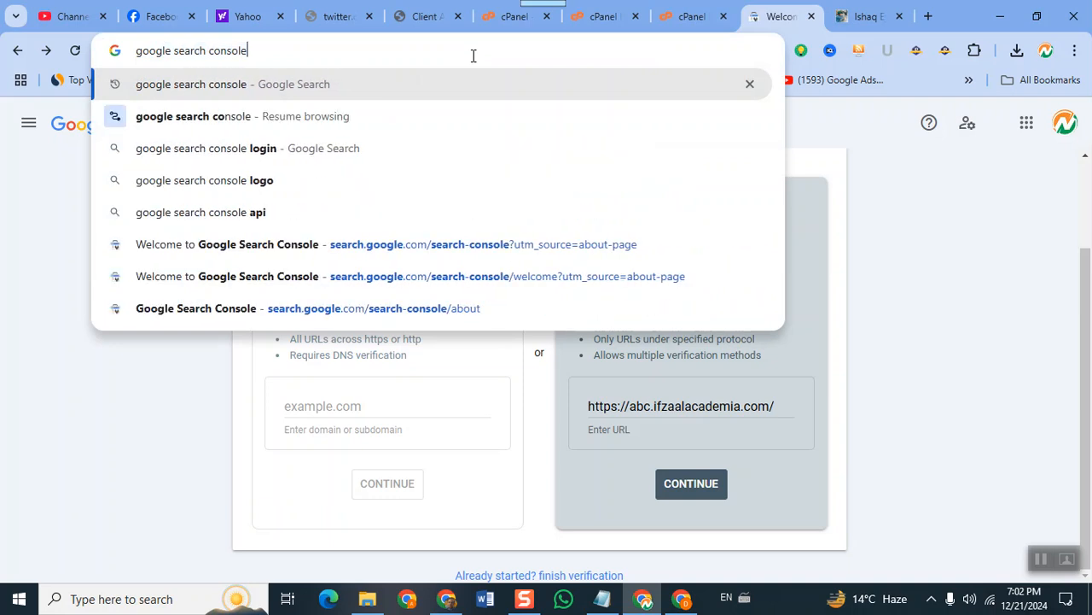
key("Return")
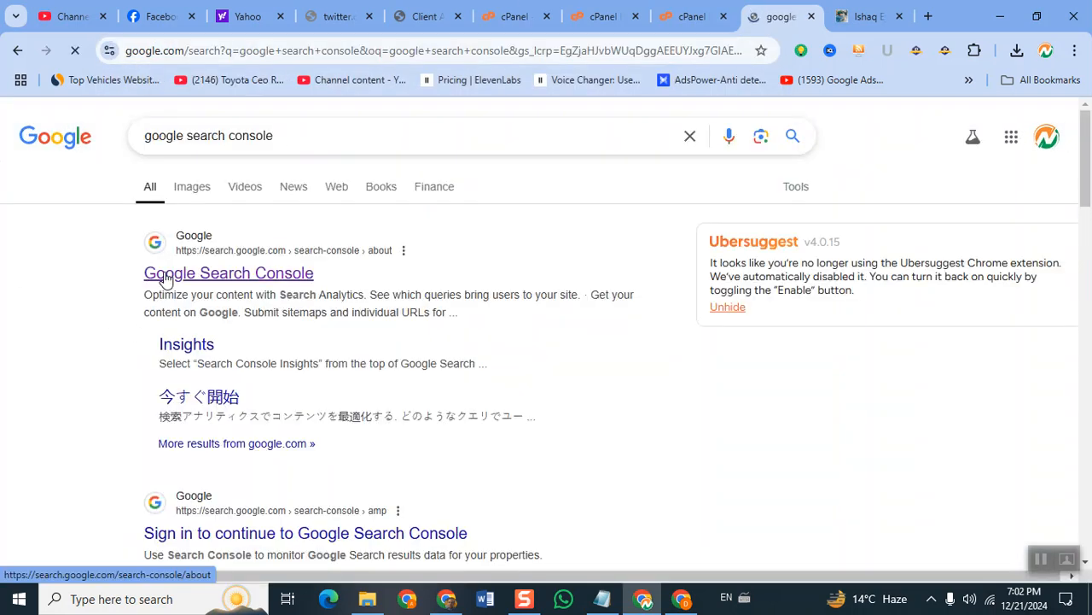
left_click(696, 17)
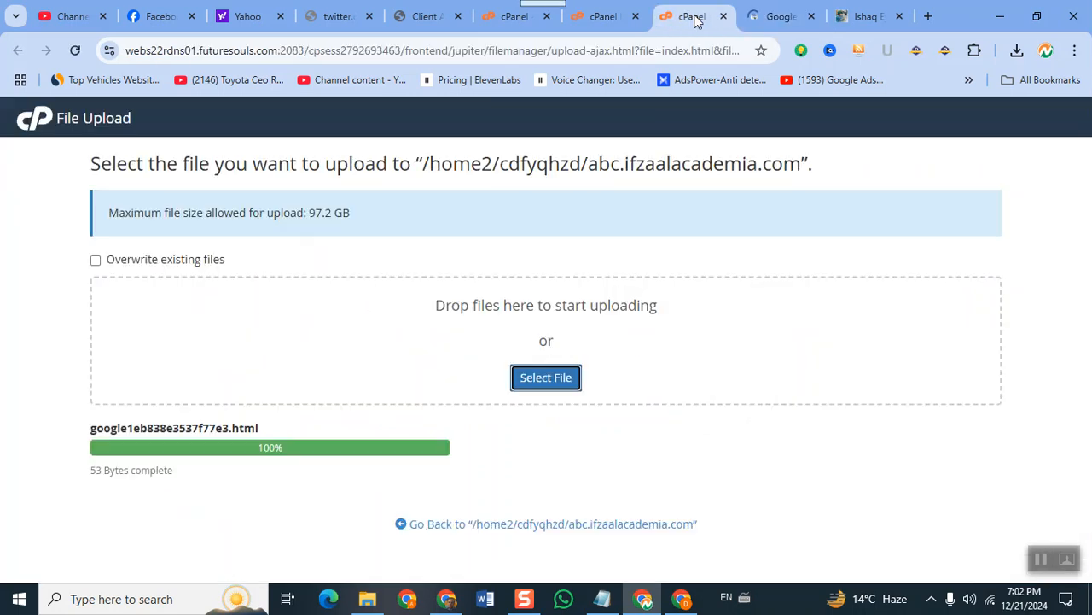
left_click(526, 528)
left_click(773, 16)
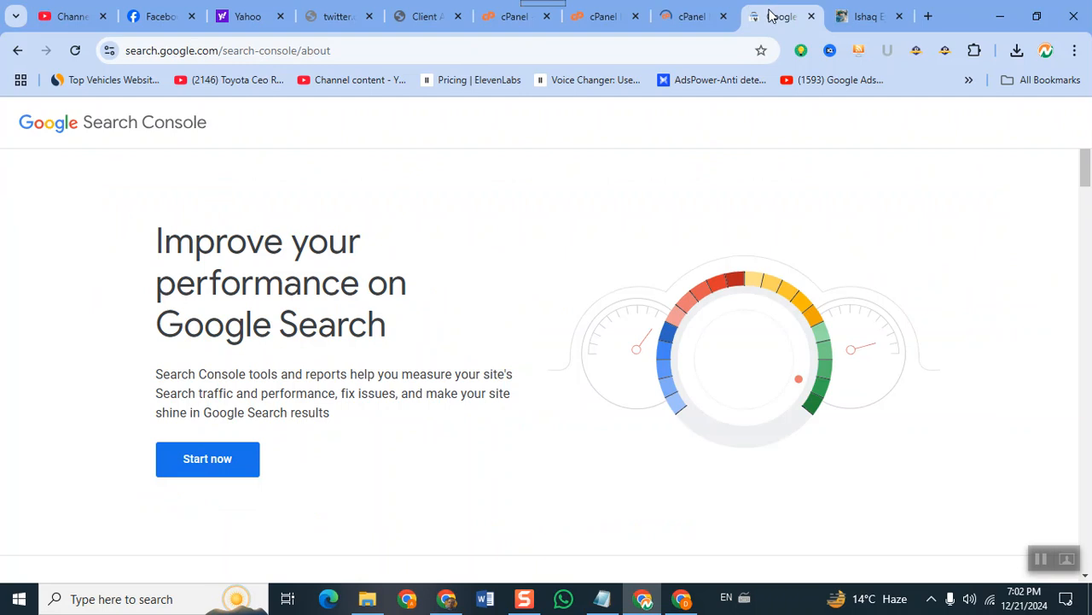
Open the abc.ifzaalacademia.com Overview via Start now, briefly opening then cancelling Add property.
left_click(203, 474)
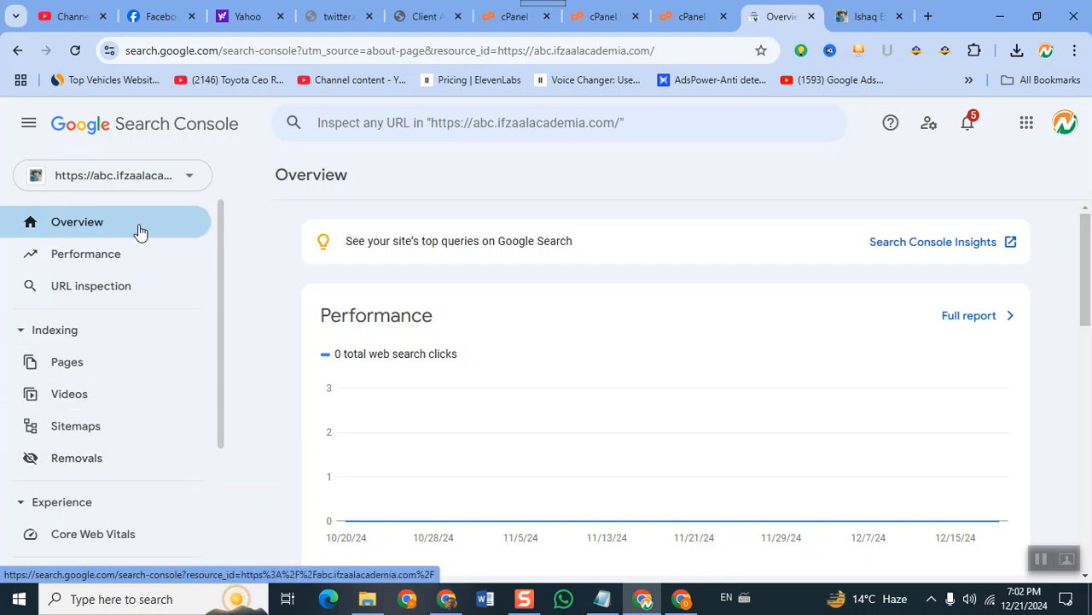
left_click(196, 174)
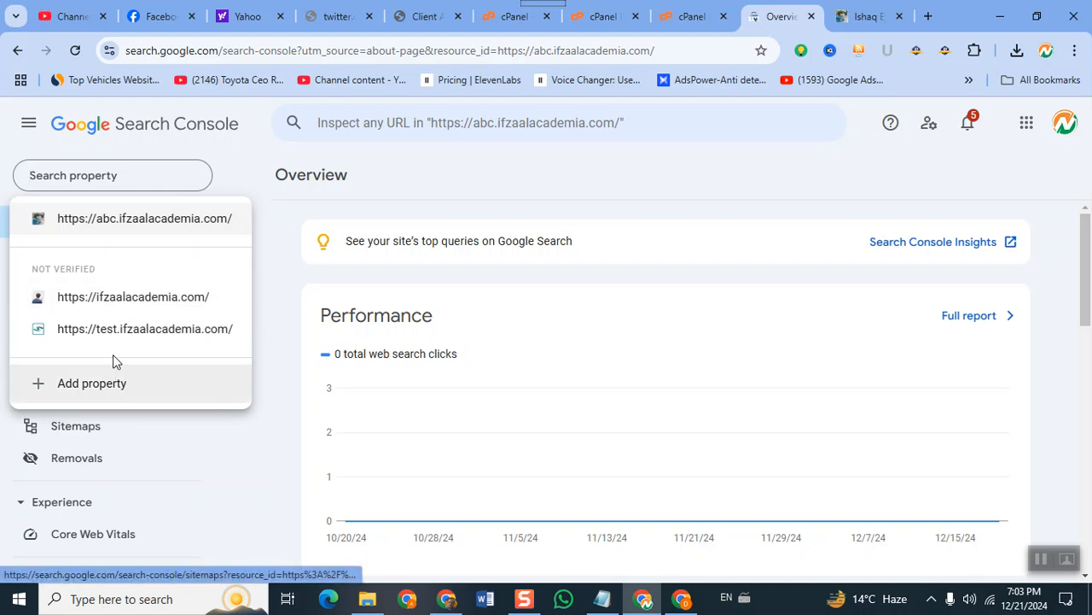
left_click(116, 383)
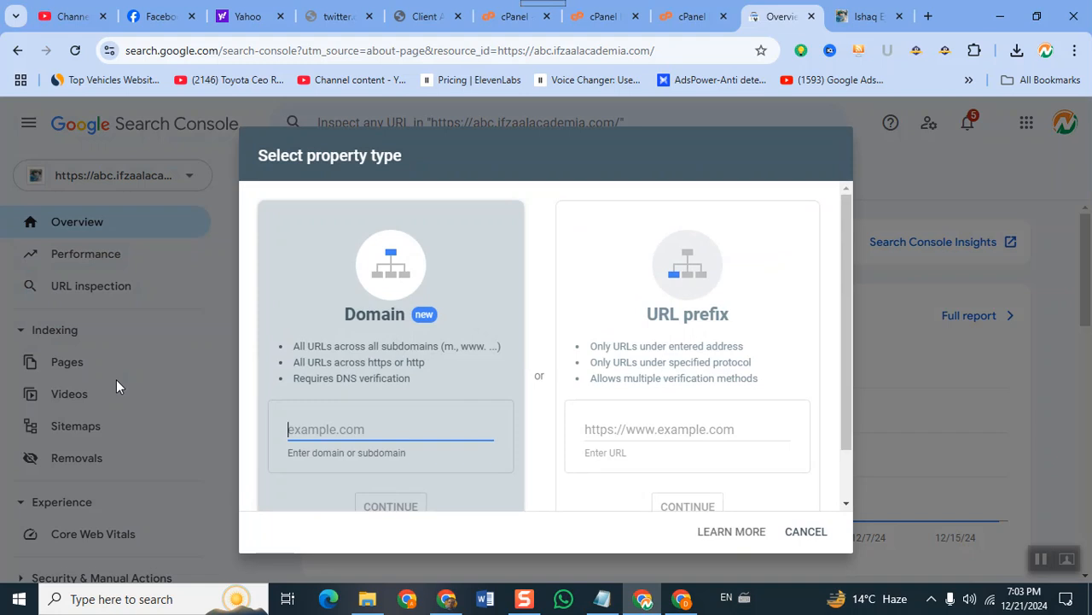
left_click(190, 237)
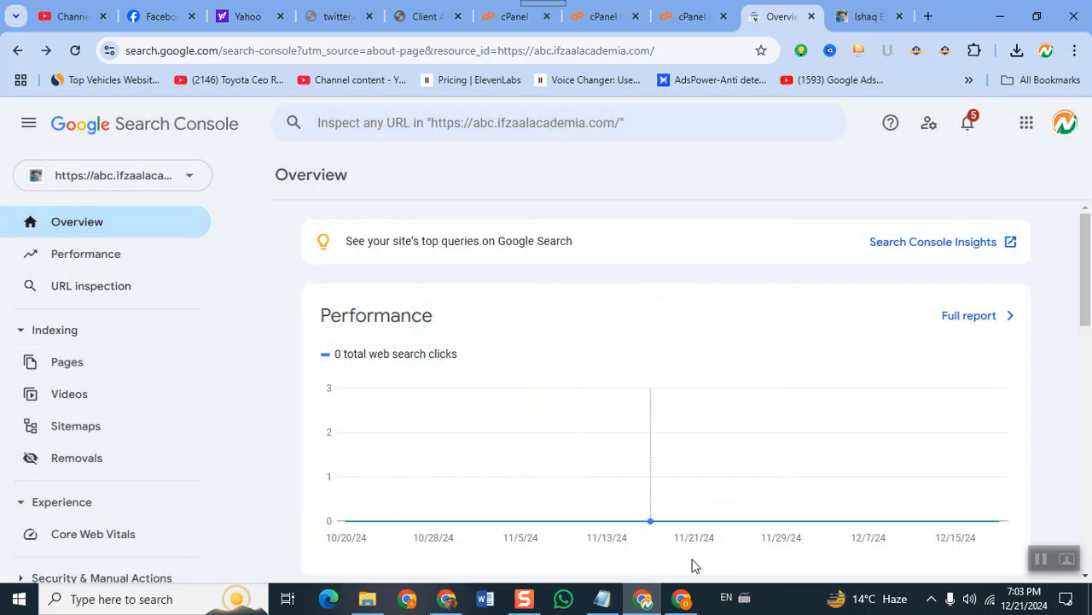
Go to the property's Settings page and open Users and permissions.
scroll(30, 474, "down", 3)
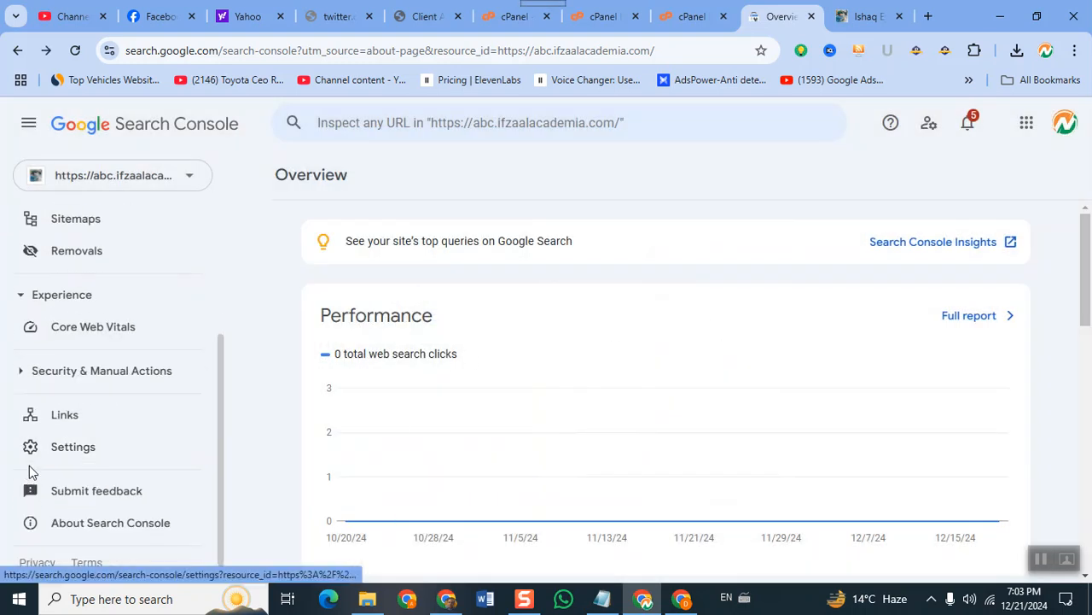
left_click(49, 451)
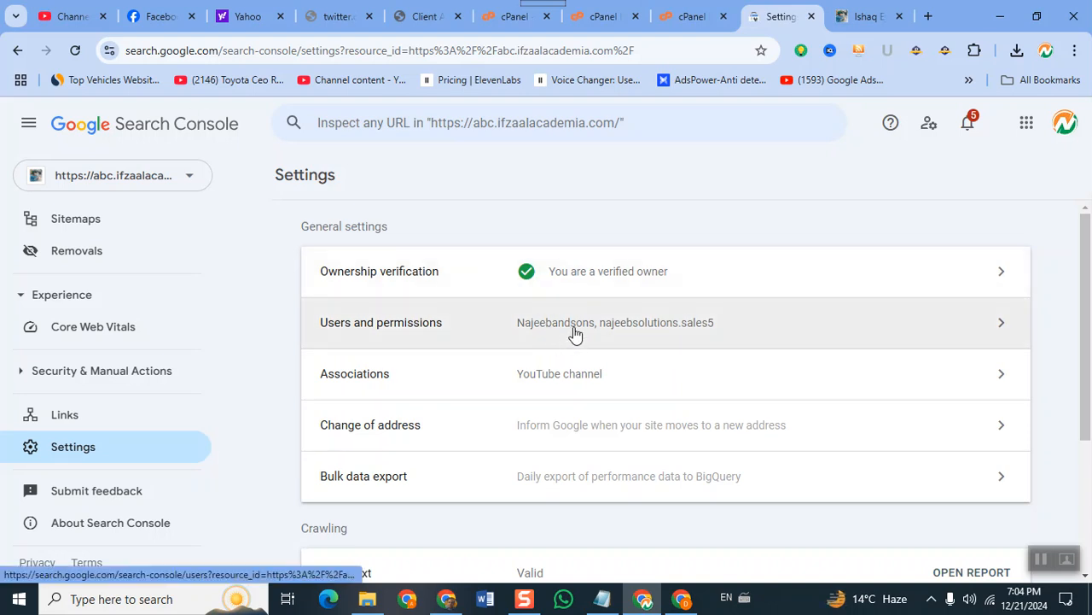
left_click(574, 334)
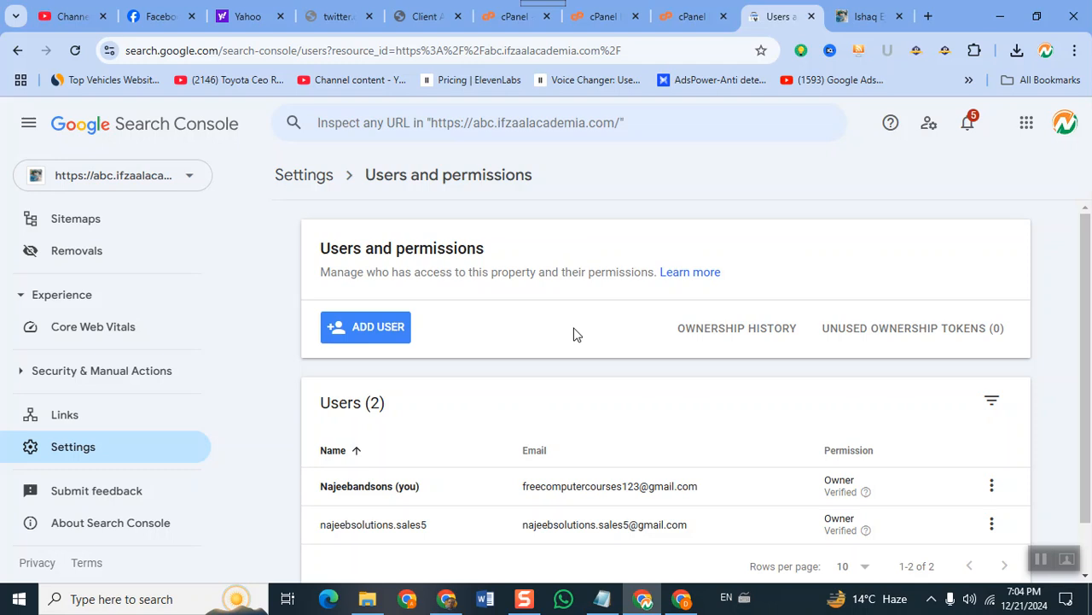
Add a new user by entering their Gmail address with Full permission and submitting.
left_click(359, 339)
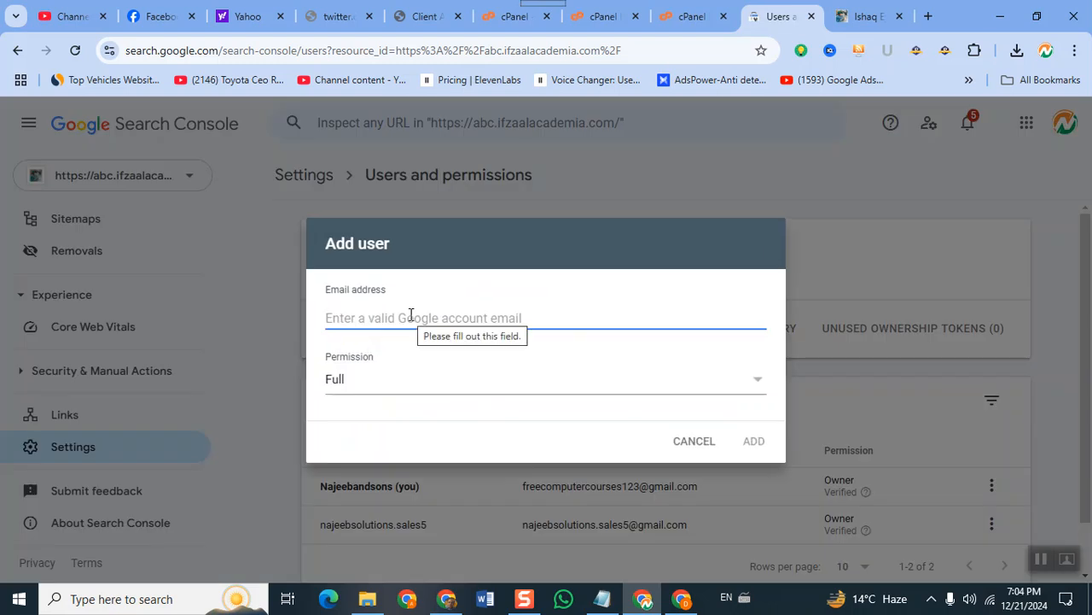
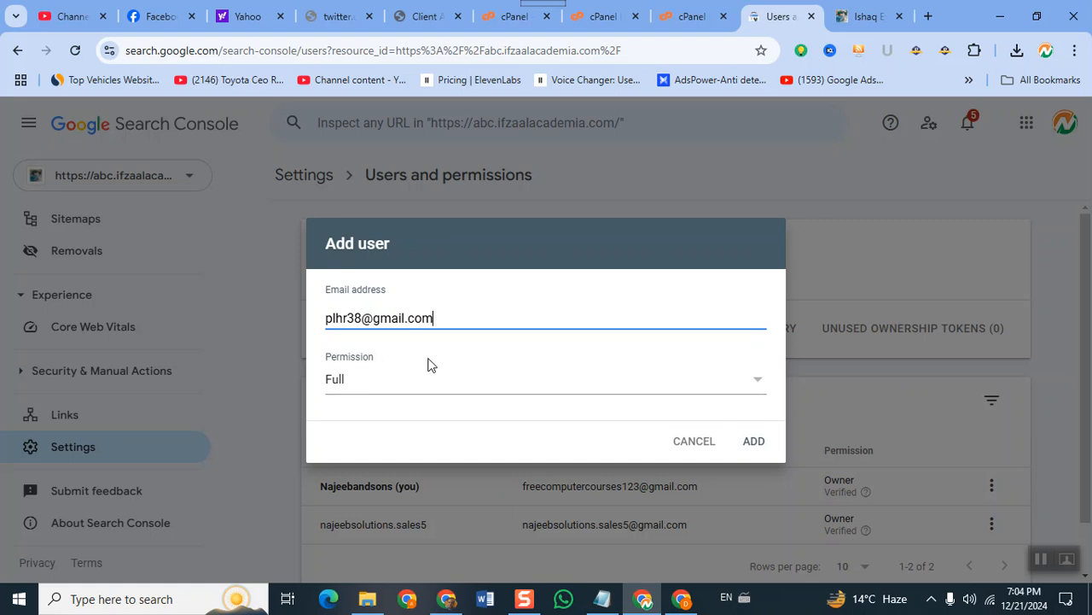
left_click(441, 383)
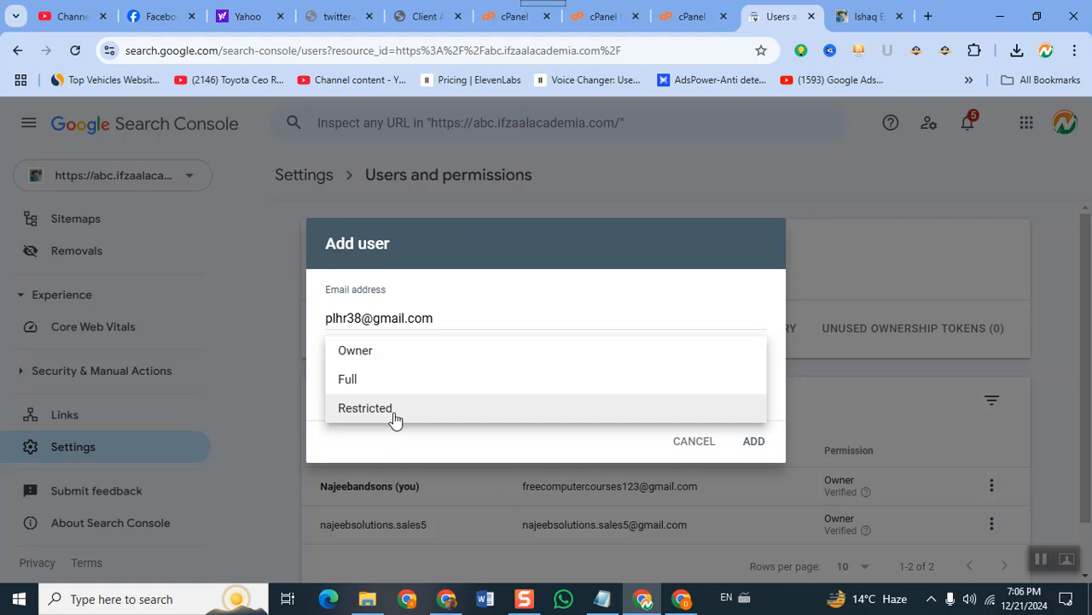
left_click(351, 383)
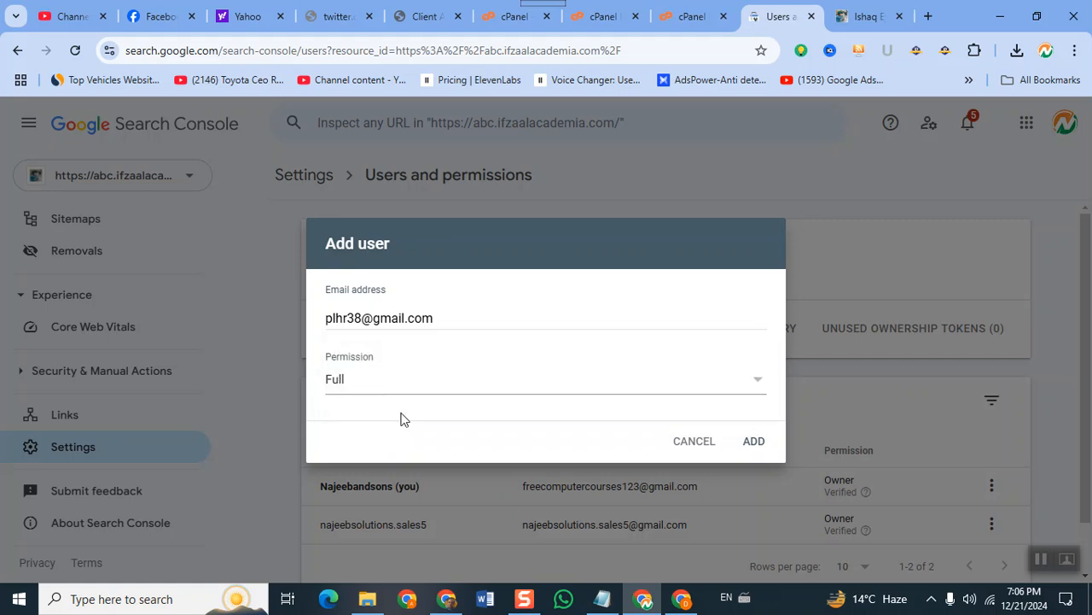
left_click(756, 439)
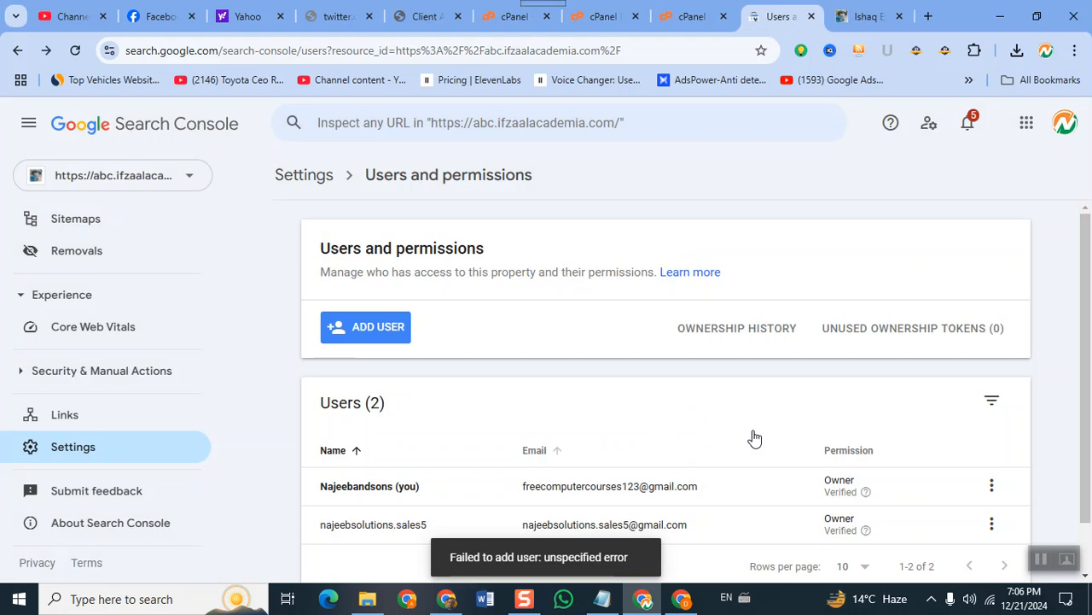
In the other Chrome window, search 'google seach console' and open the property's Overview dashboard.
left_click(442, 603)
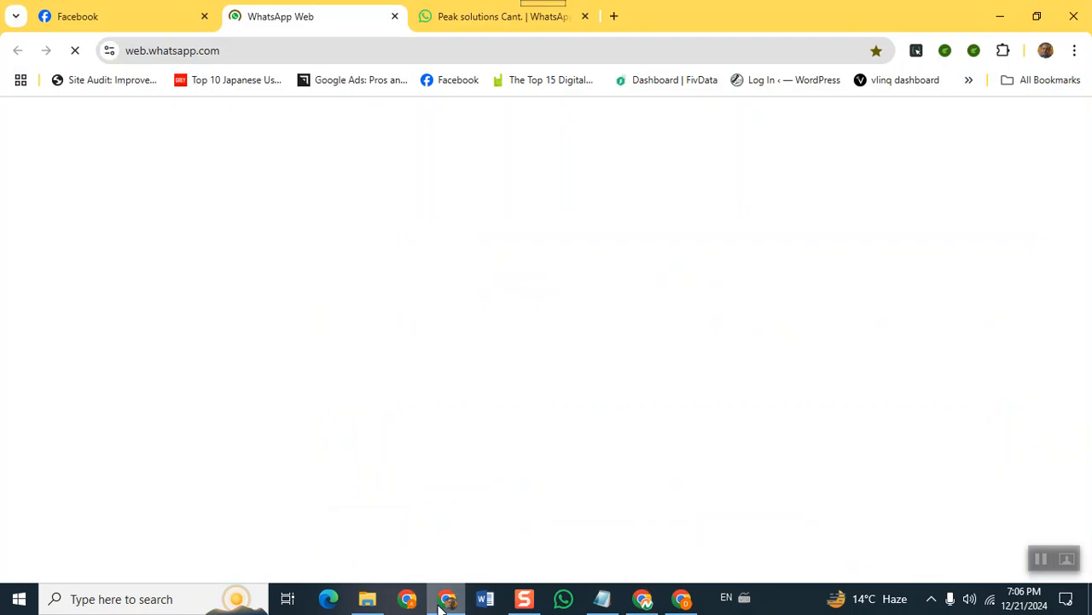
left_click(614, 16)
left_click(603, 53)
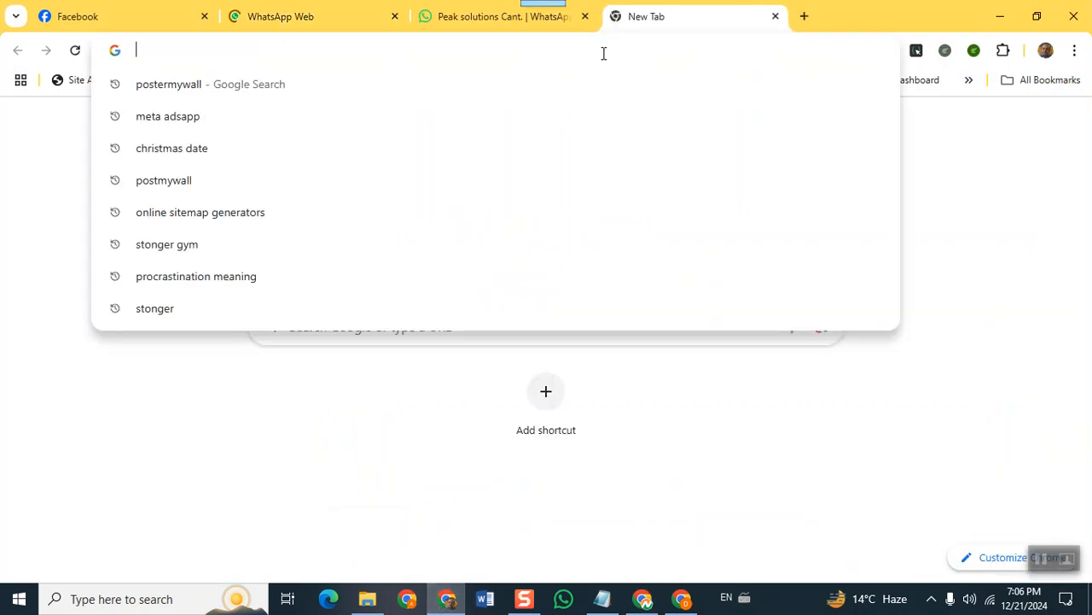
type("go")
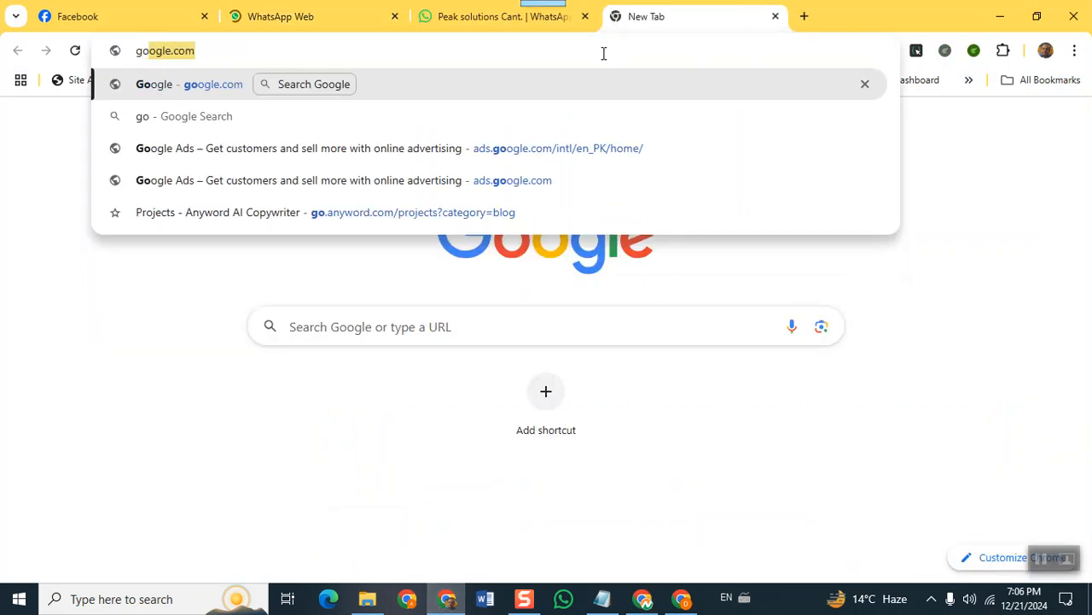
type("ogle")
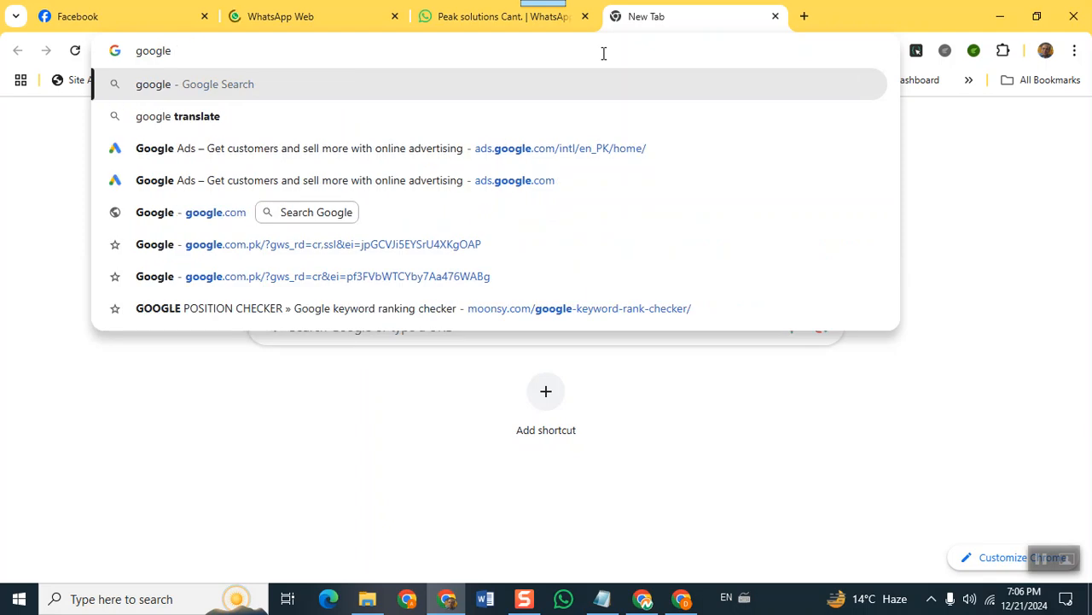
type(" sea")
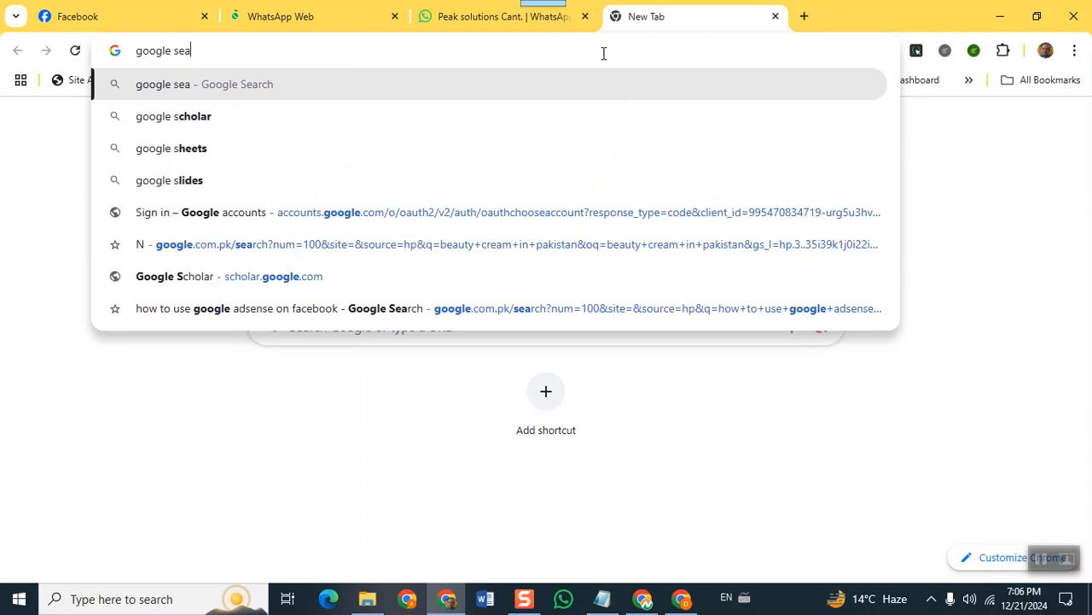
type("ch console")
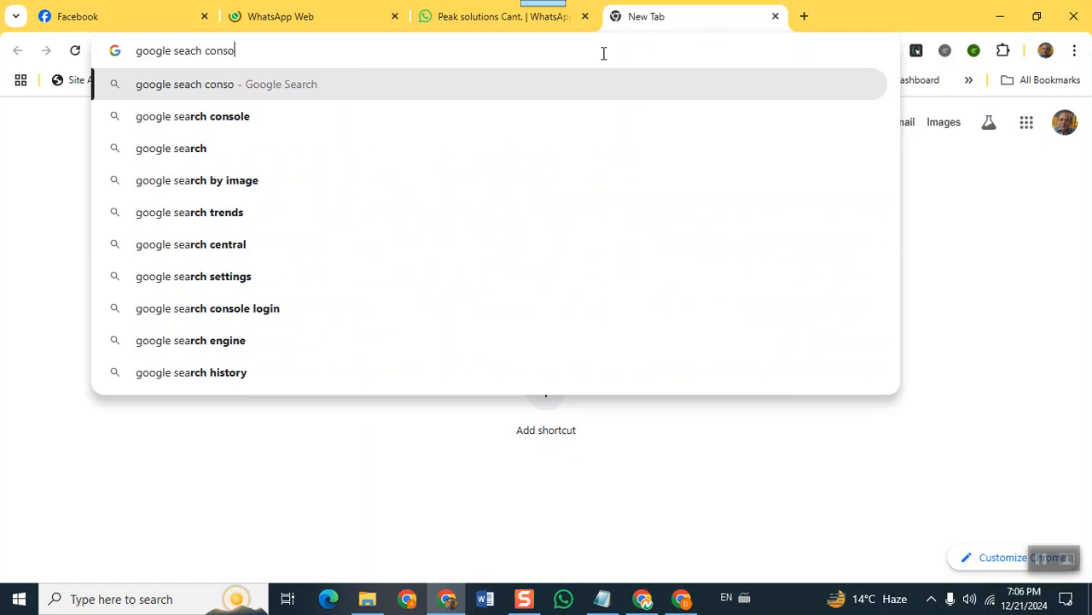
key("Return")
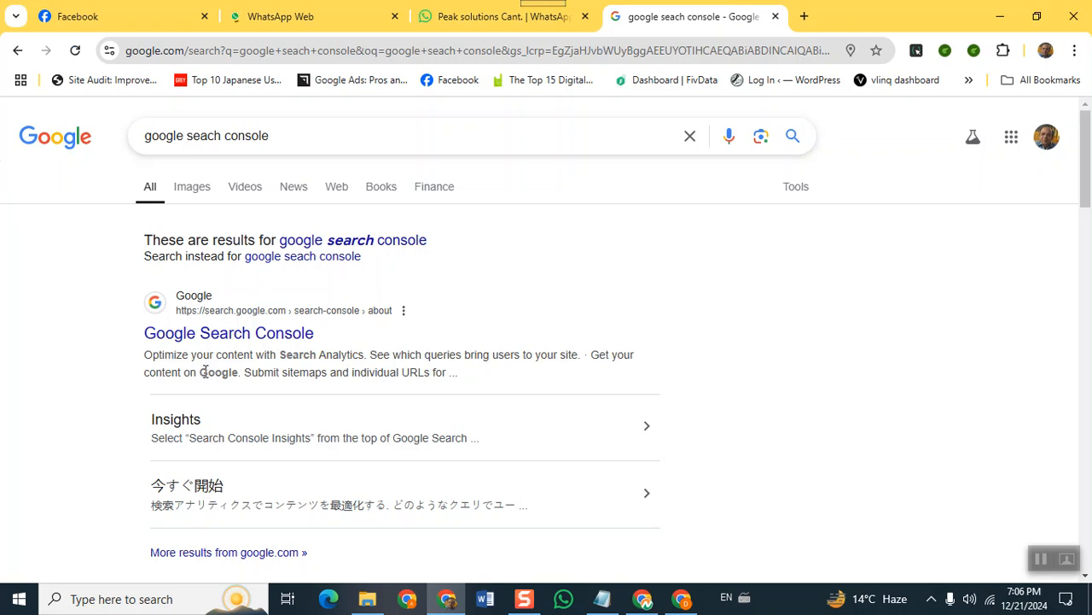
left_click(208, 331)
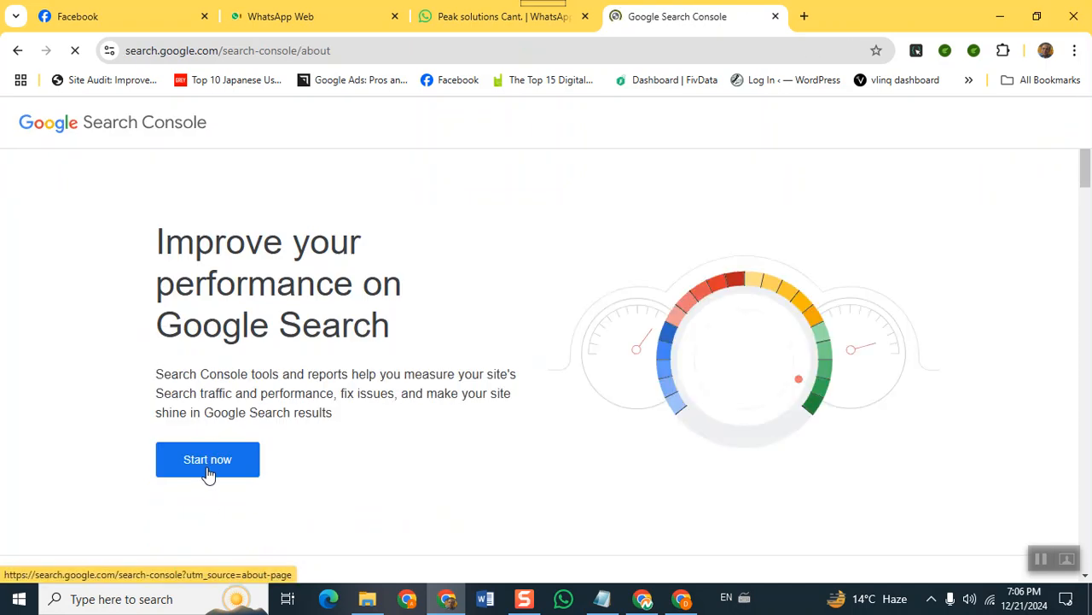
left_click(208, 470)
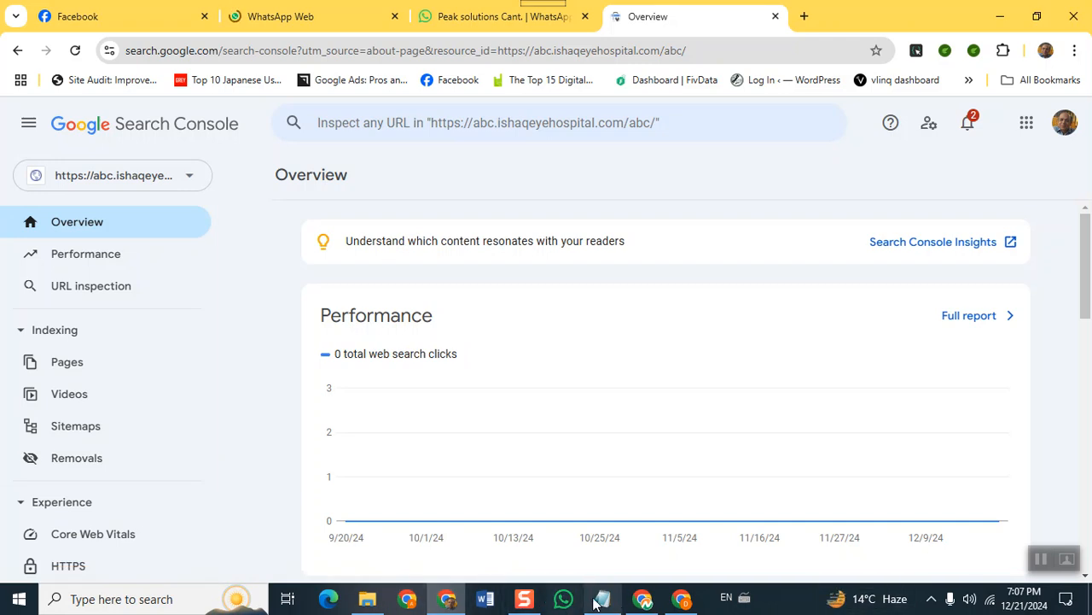
left_click(682, 600)
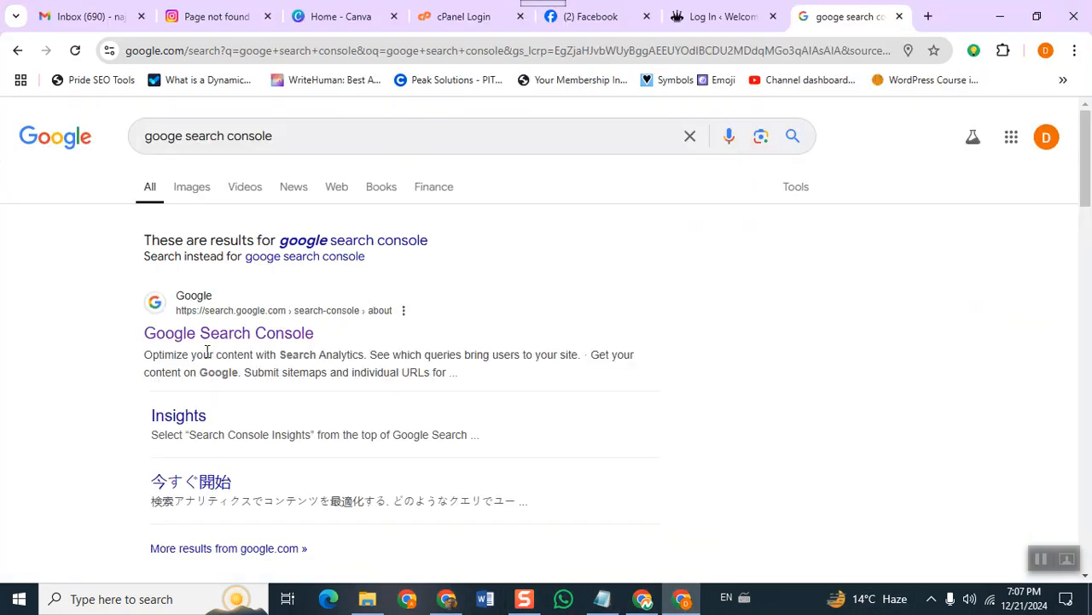
left_click(209, 333)
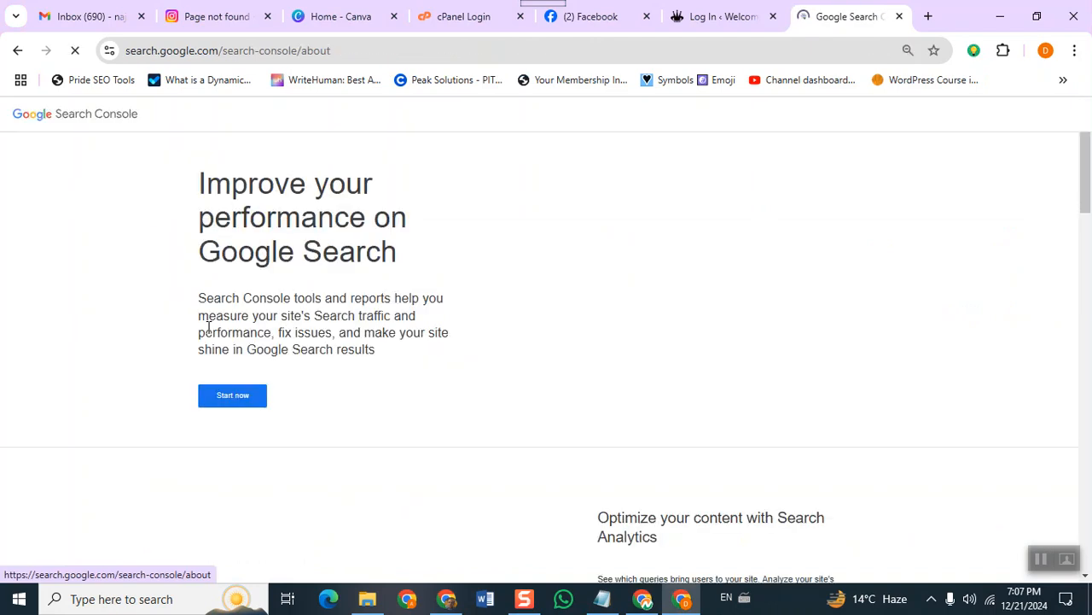
left_click(227, 397)
left_click(1075, 51)
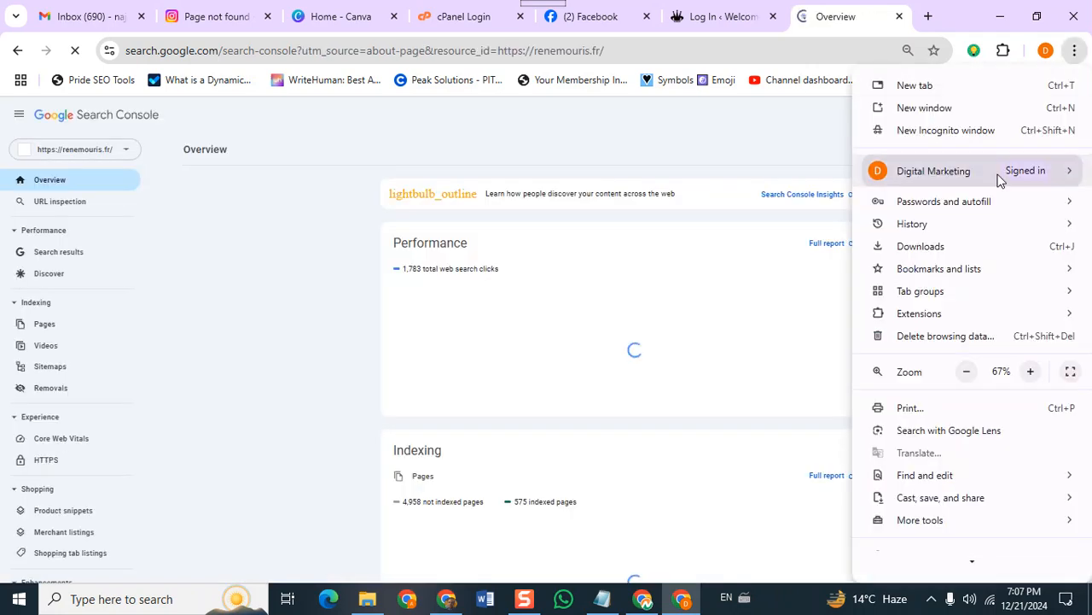
left_click(1030, 372)
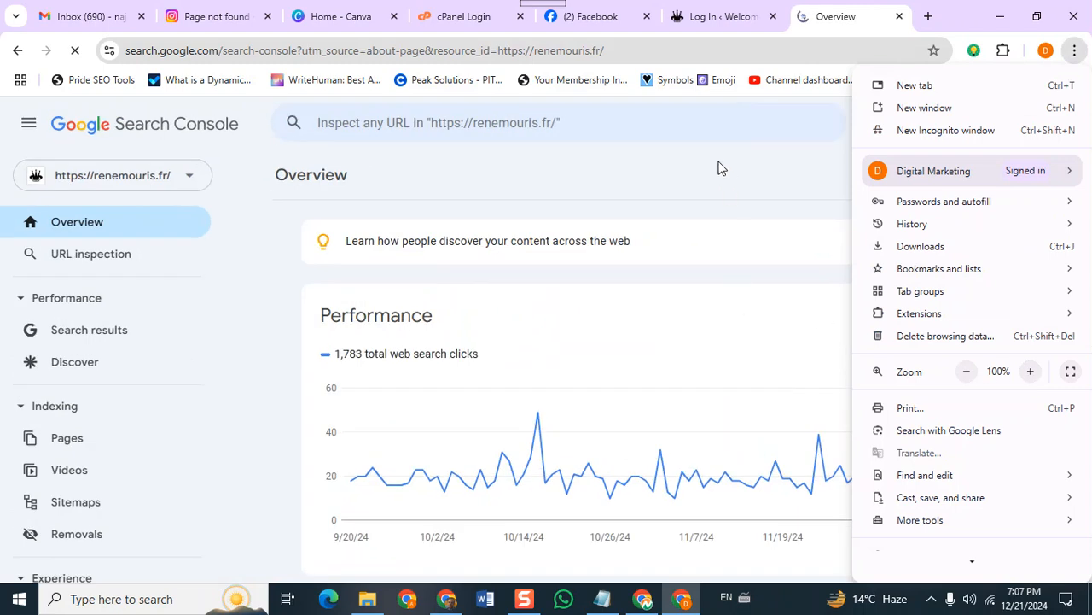
left_click(717, 168)
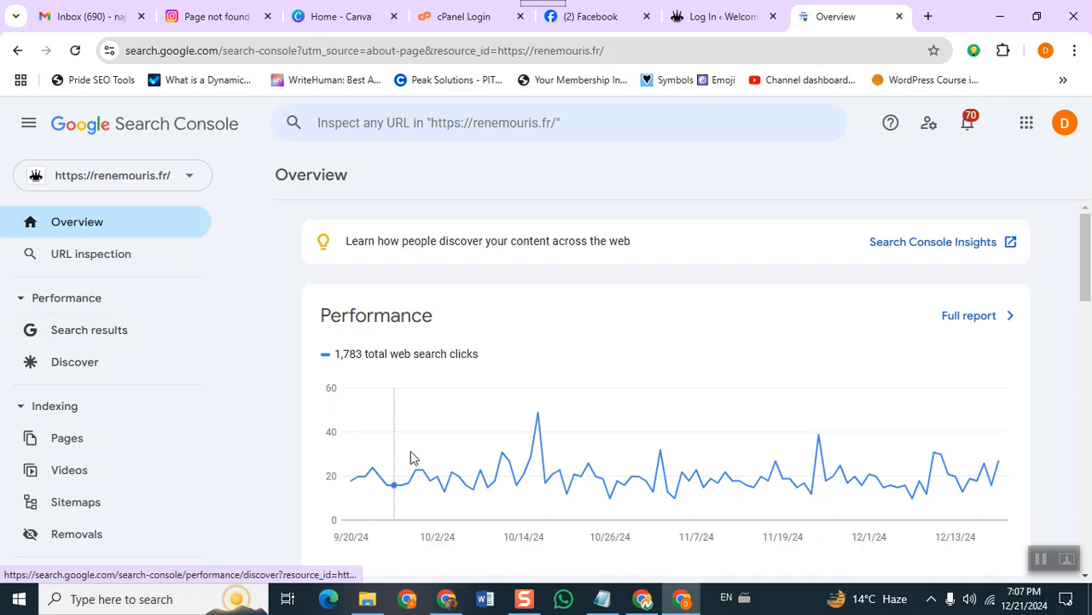
scroll(480, 461, "down", 4)
scroll(480, 459, "up", 4)
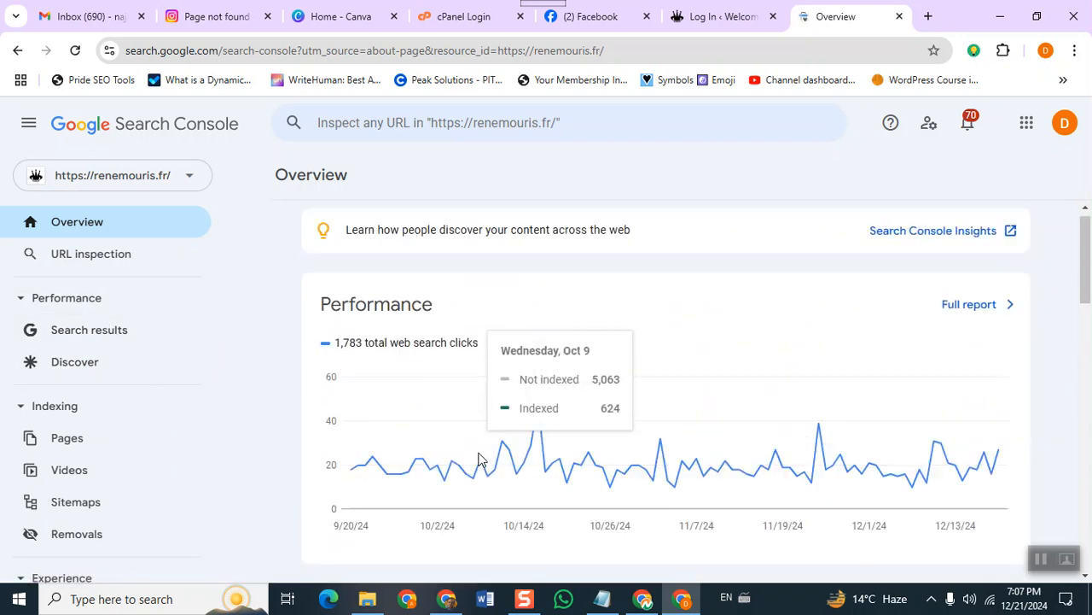
Show renemouris.fr Search results over 28 days: 548 clicks, 12.6K impressions, 4.4% CTR, position 17.
left_click(76, 327)
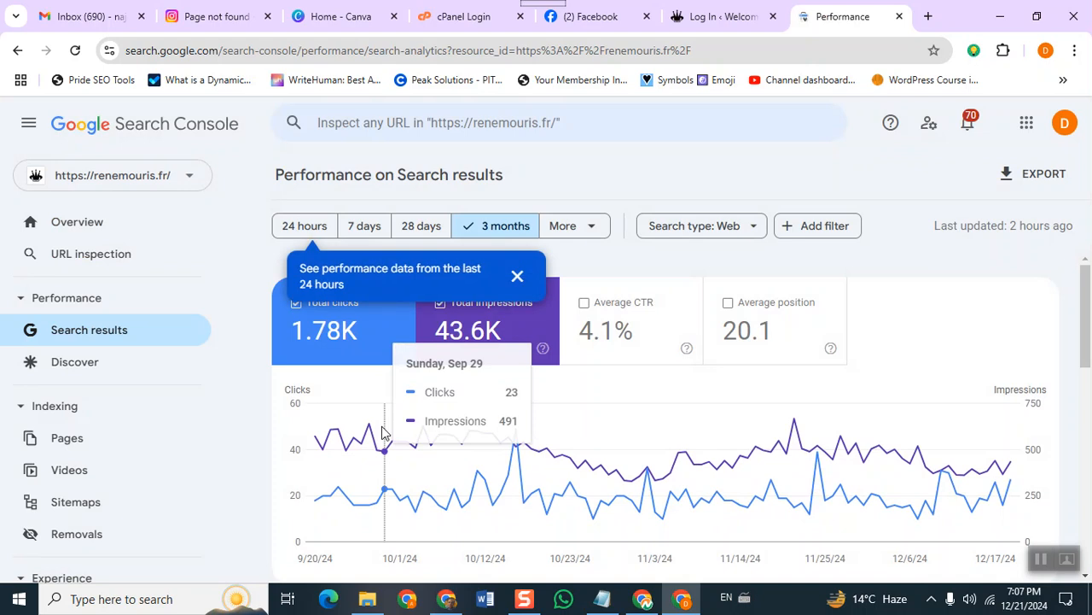
left_click(516, 276)
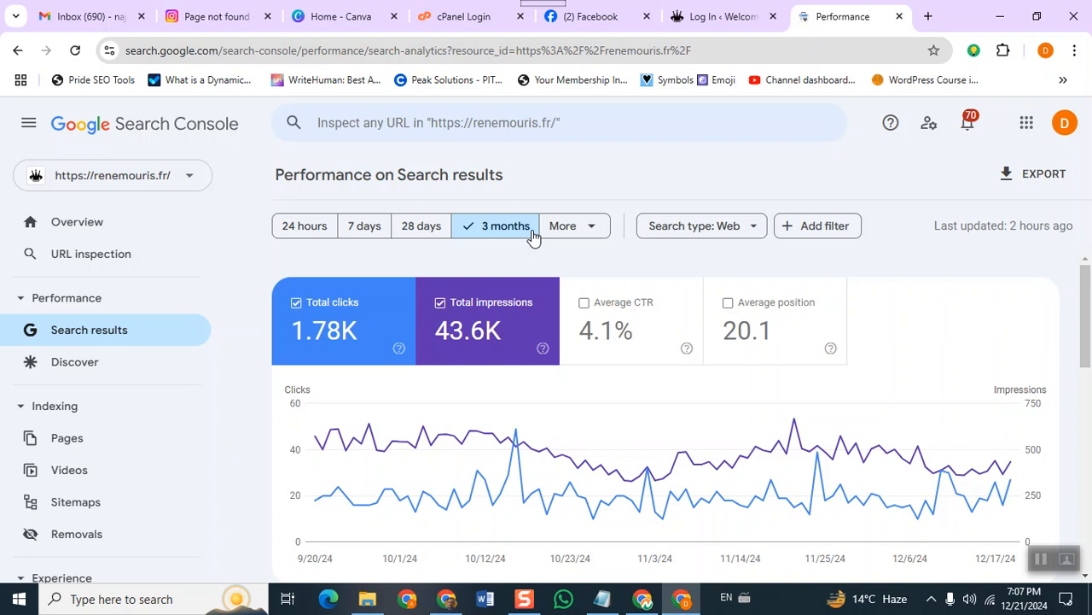
left_click(424, 225)
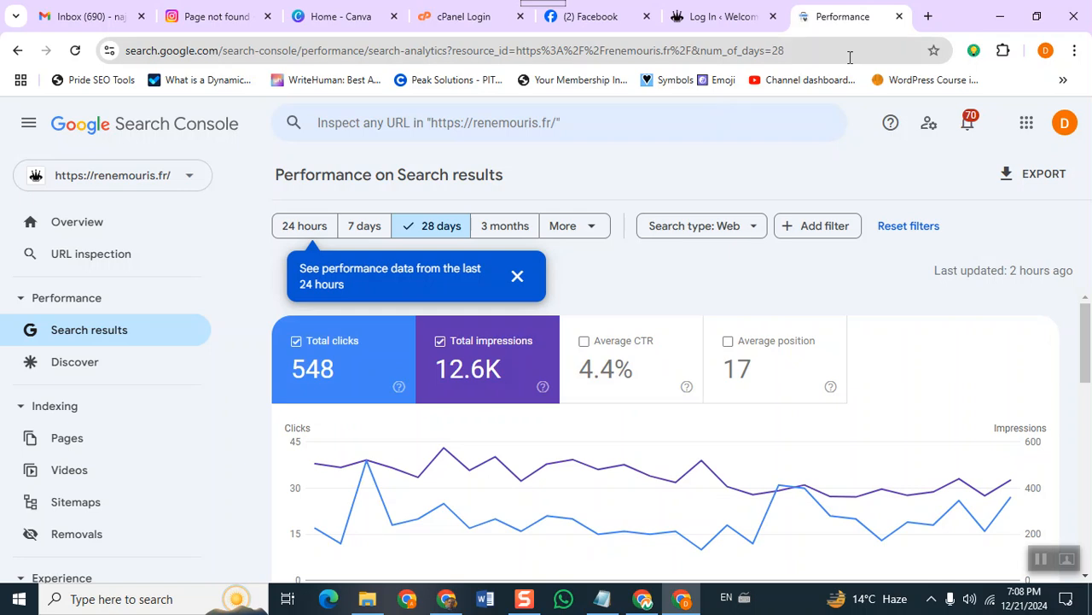
Search 'best ctr for organic results', confirm 2 to 4% is good, then return to Performance.
left_click(927, 18)
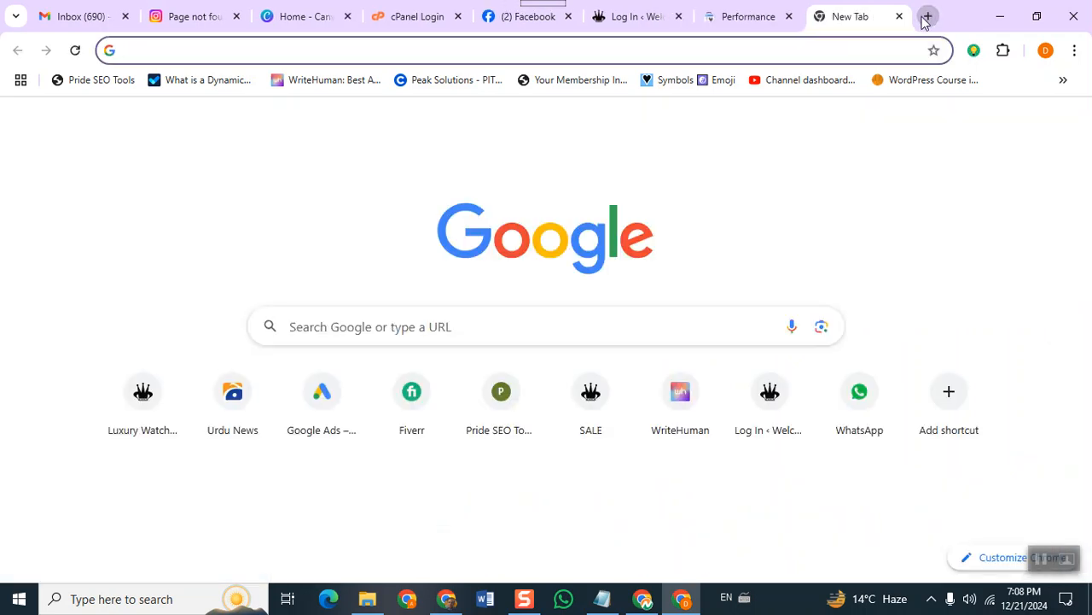
type("best ")
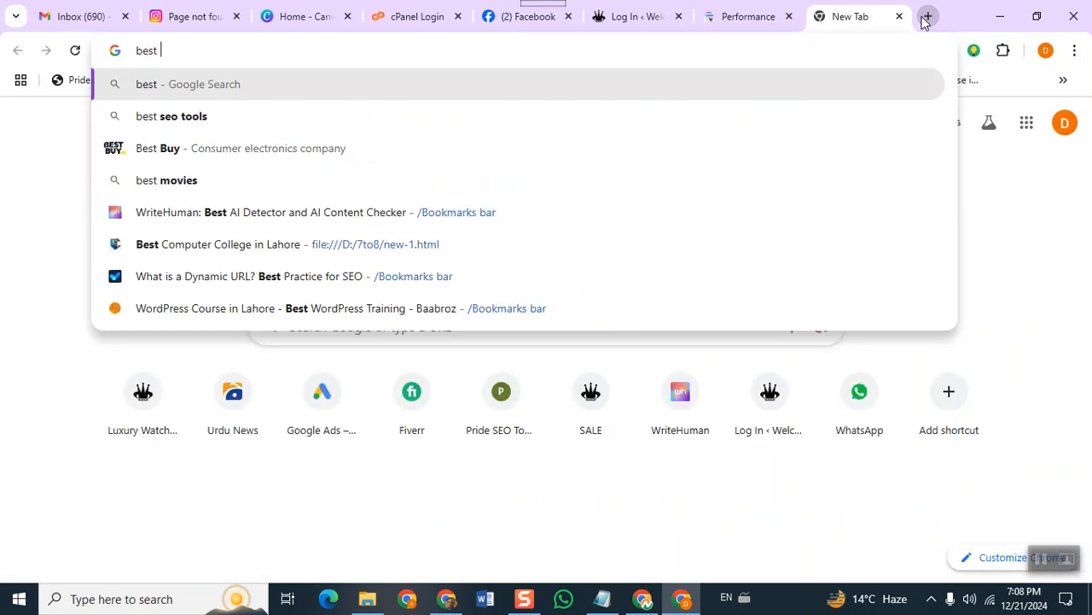
type("ctr for organi")
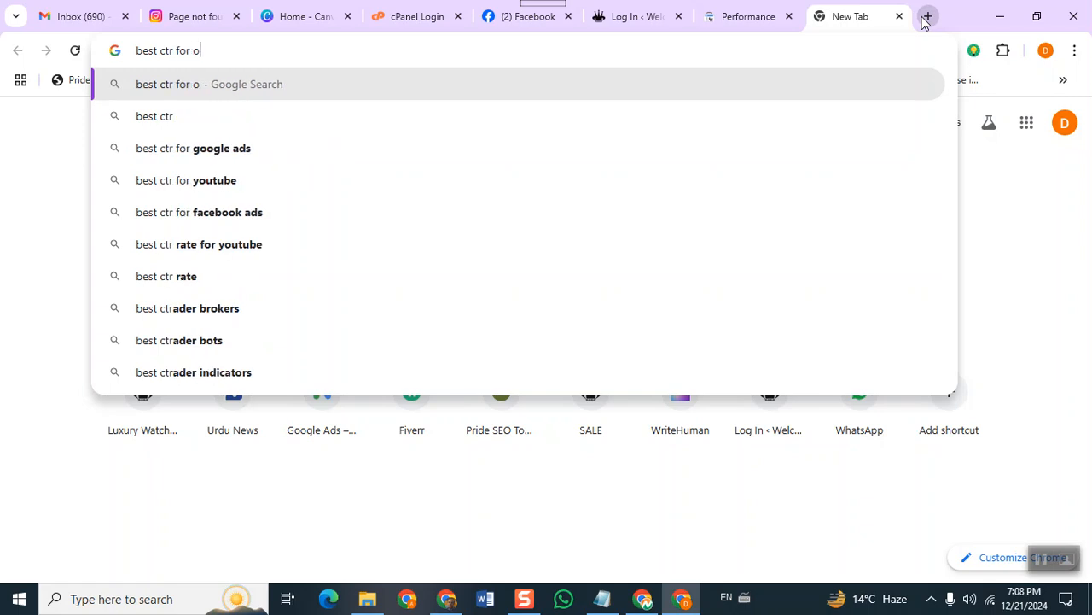
type("esu")
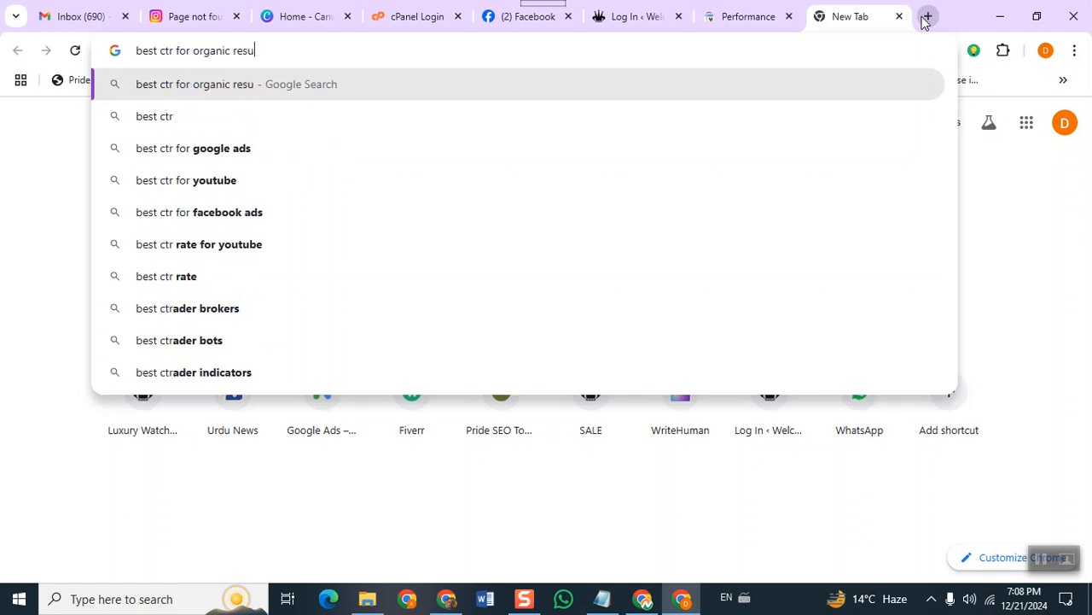
type("lts")
key("Return")
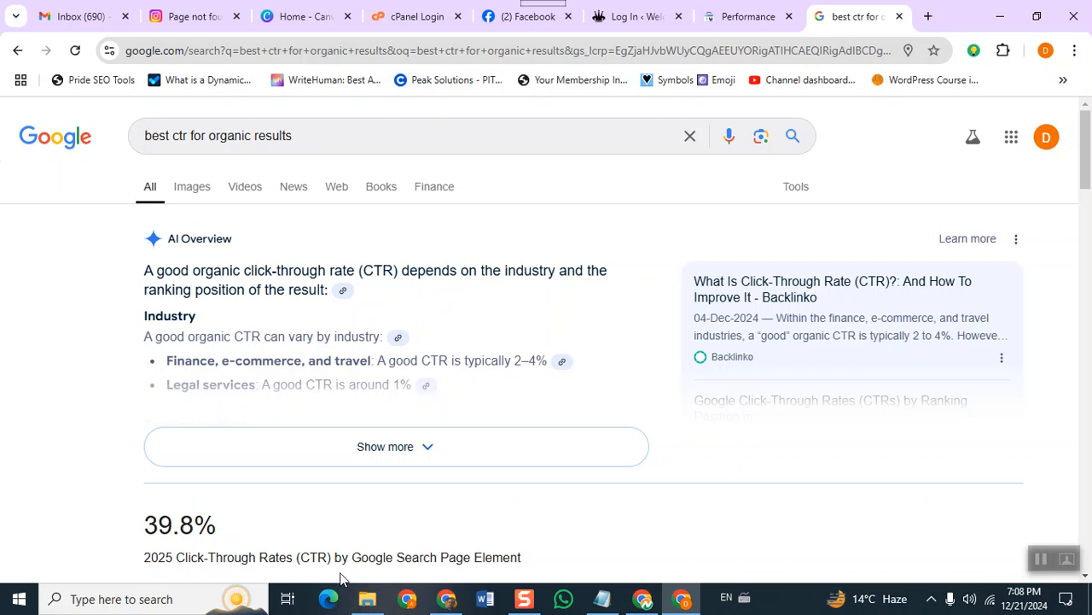
scroll(537, 441, "down", 5)
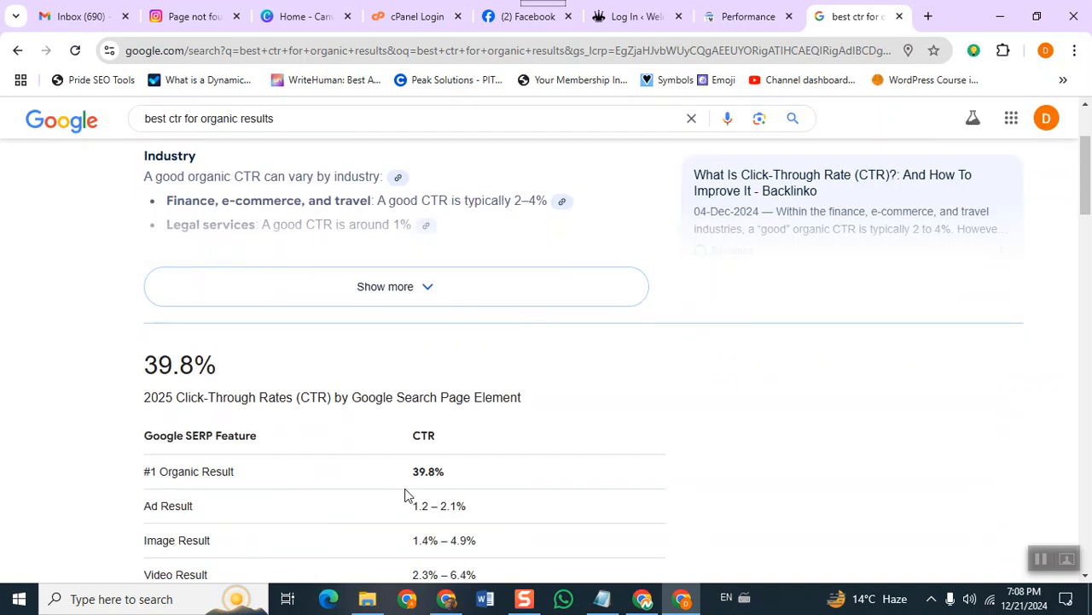
scroll(407, 501, "down", 2)
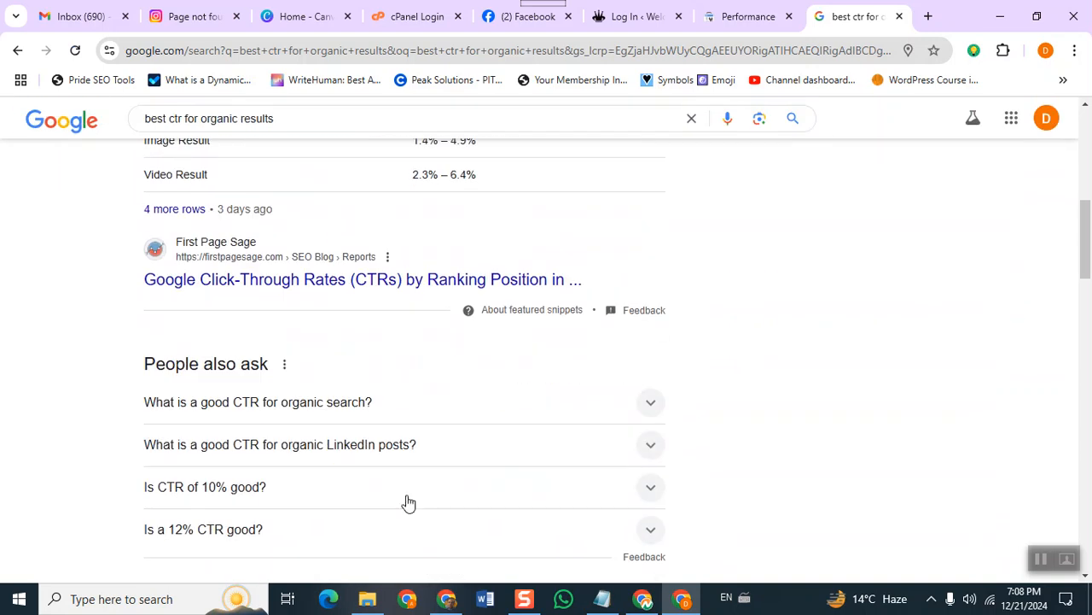
left_click(503, 405)
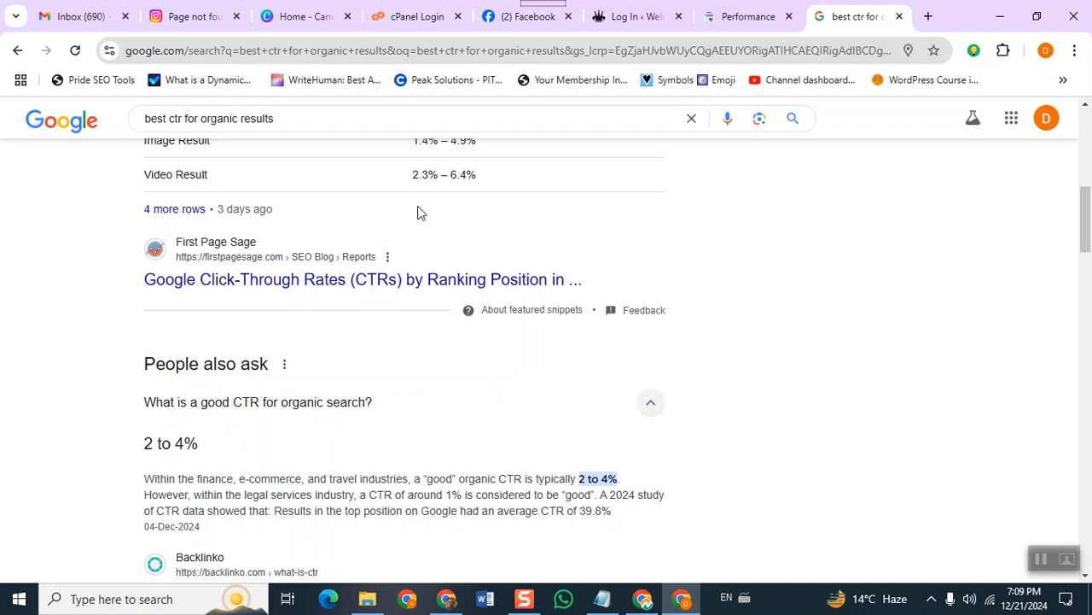
left_click(738, 16)
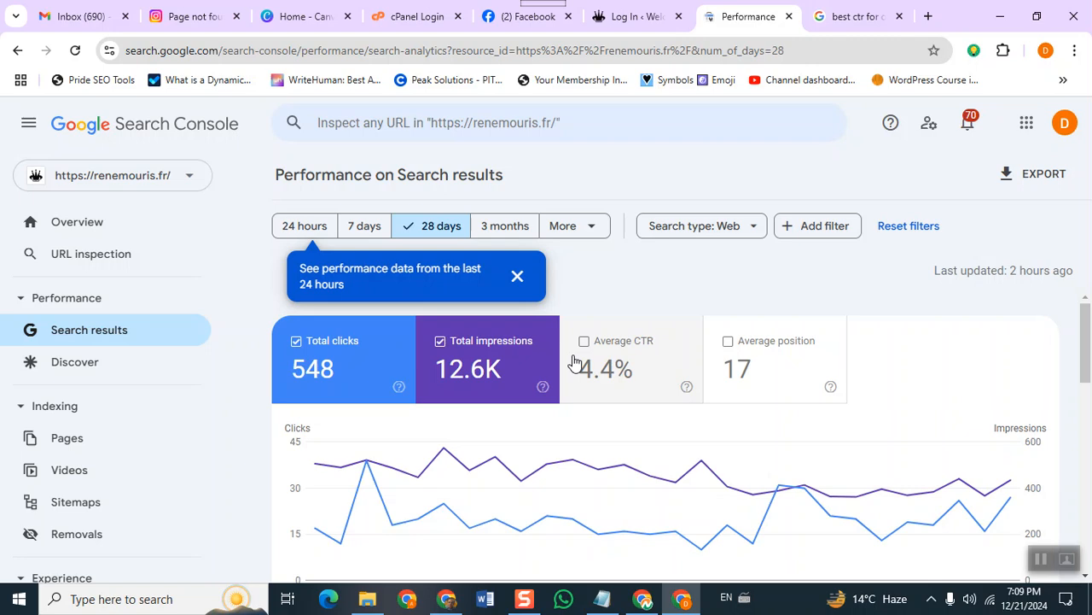
scroll(576, 359, "down", 10)
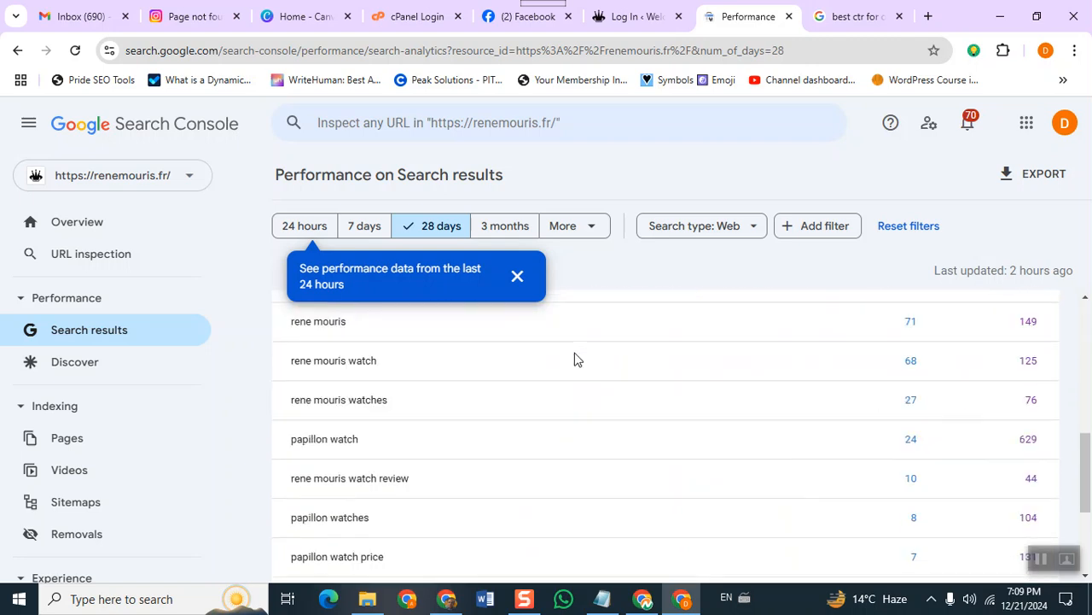
scroll(576, 358, "up", 1)
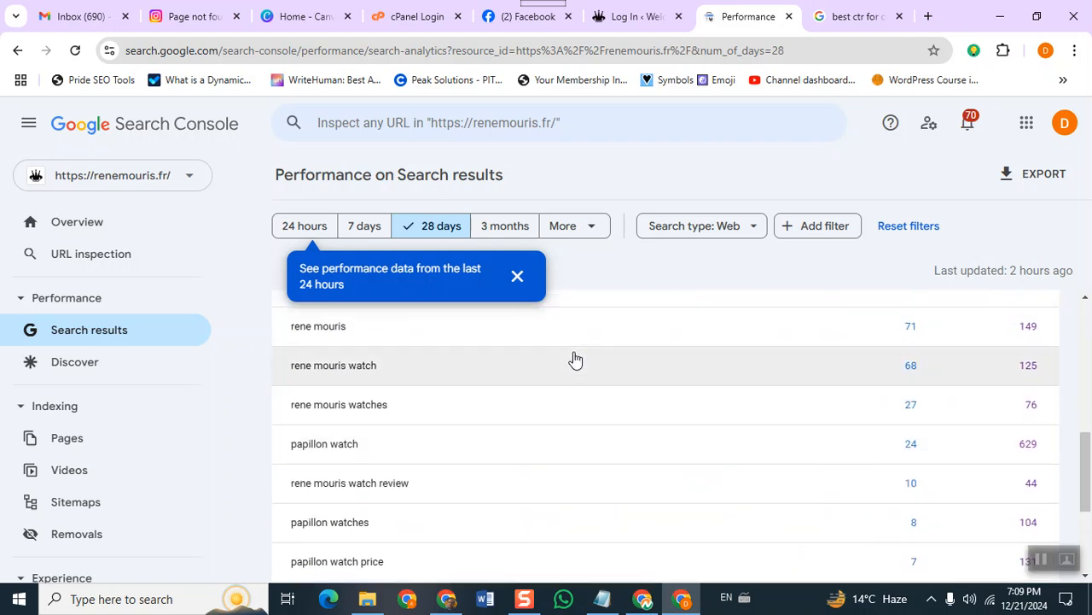
scroll(576, 359, "up", 1)
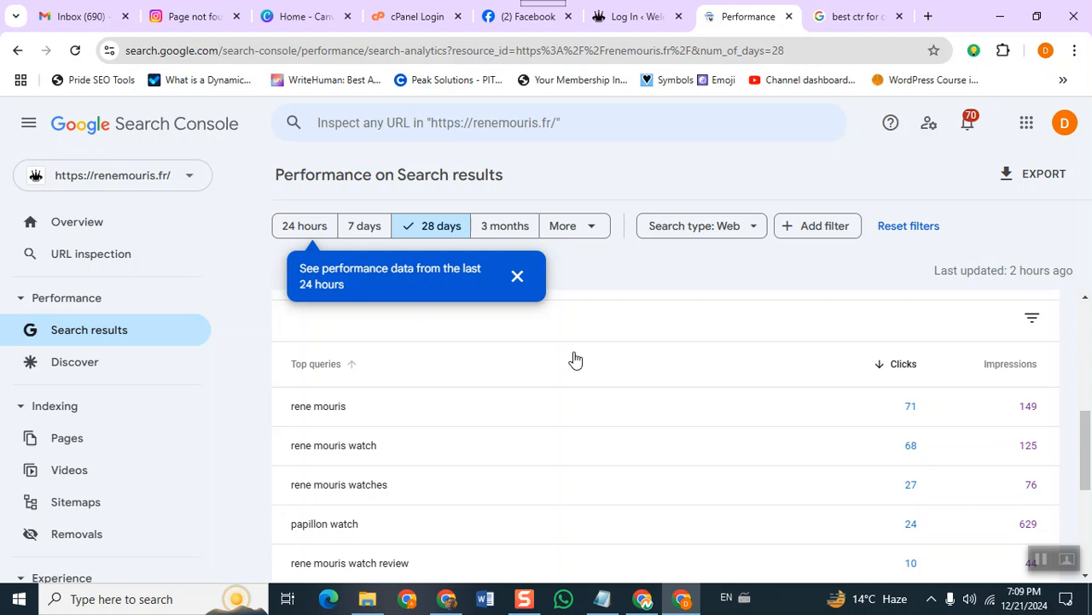
scroll(514, 465, "down", 1)
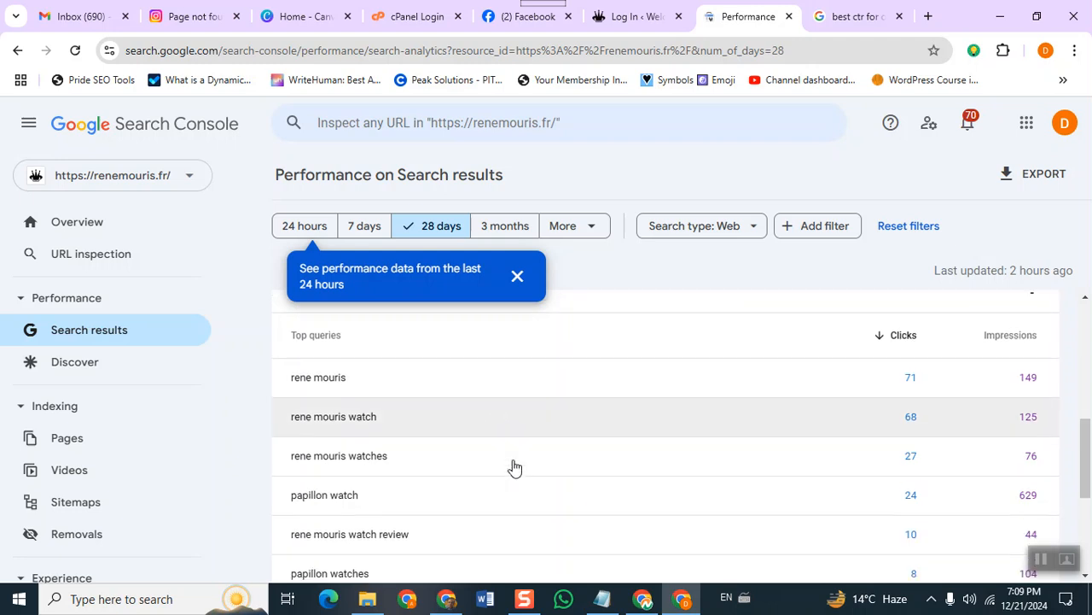
scroll(514, 465, "up", 1)
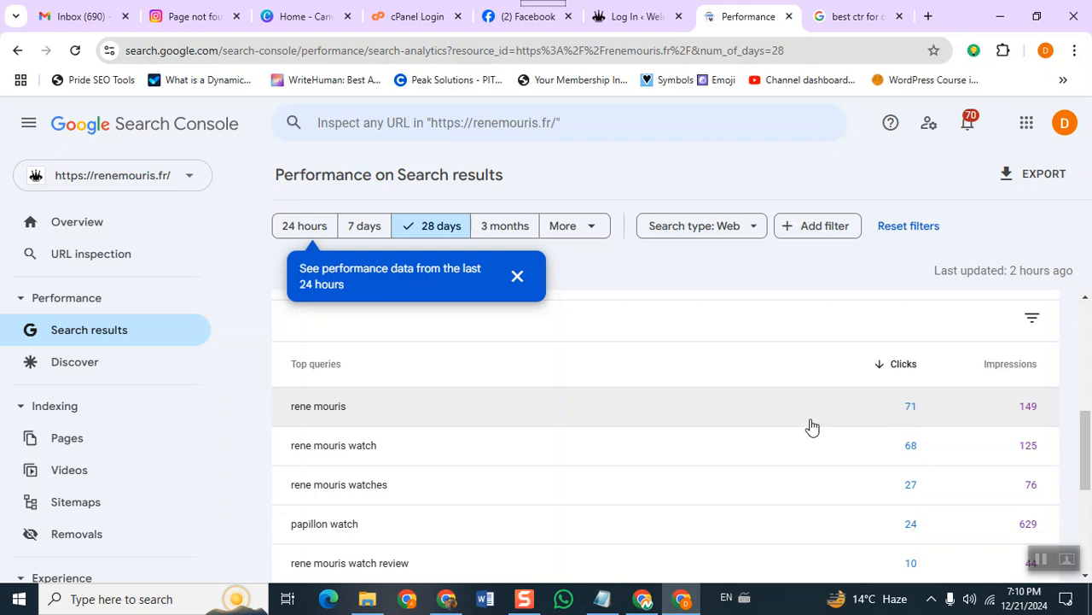
scroll(939, 471, "down", 2)
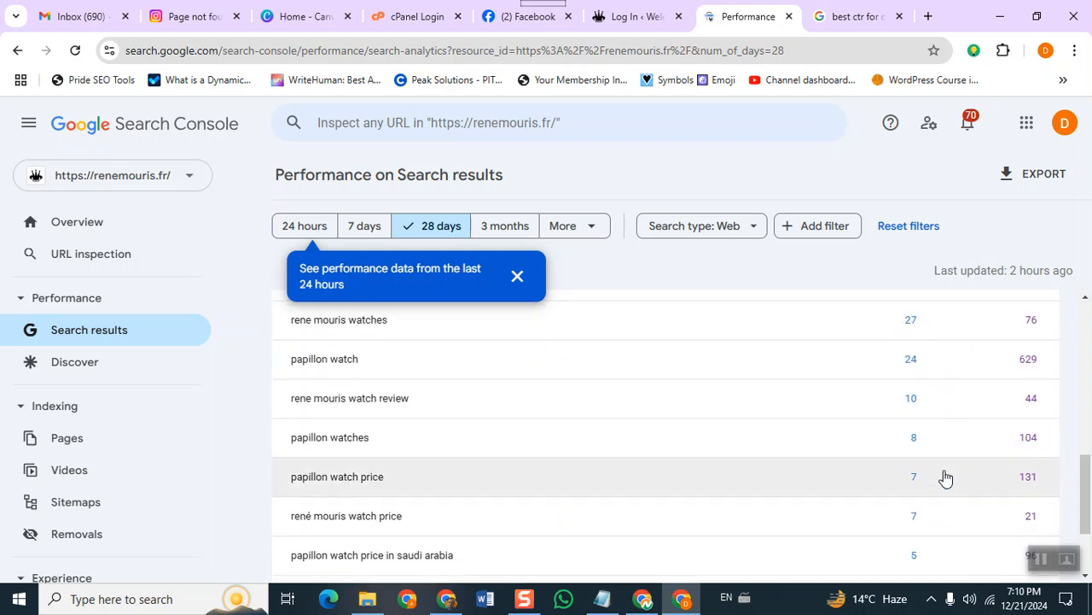
scroll(944, 478, "down", 1)
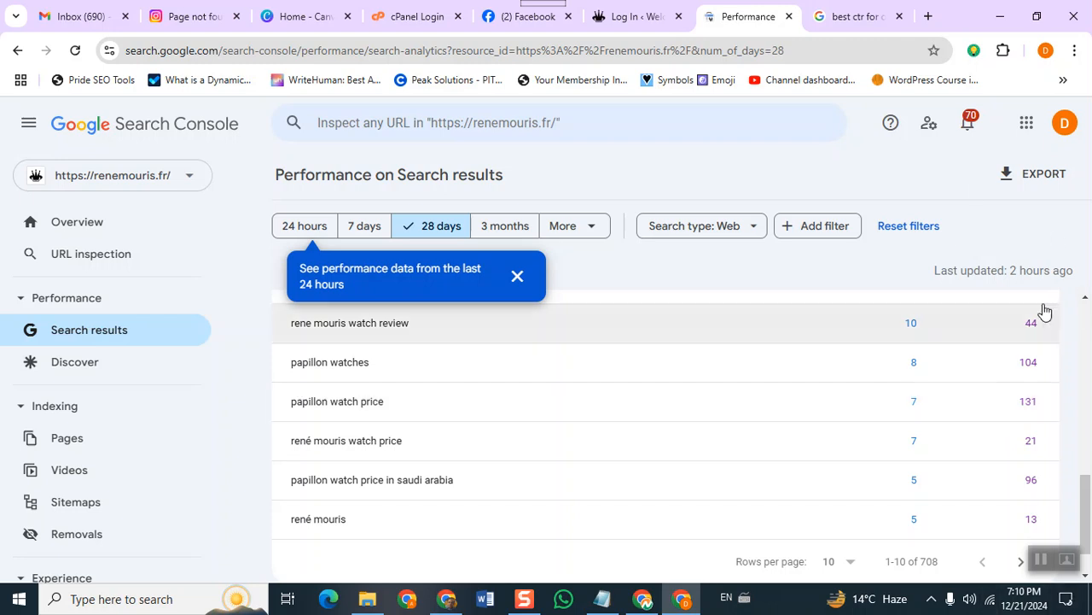
scroll(800, 407, "up", 7)
scroll(822, 478, "up", 1)
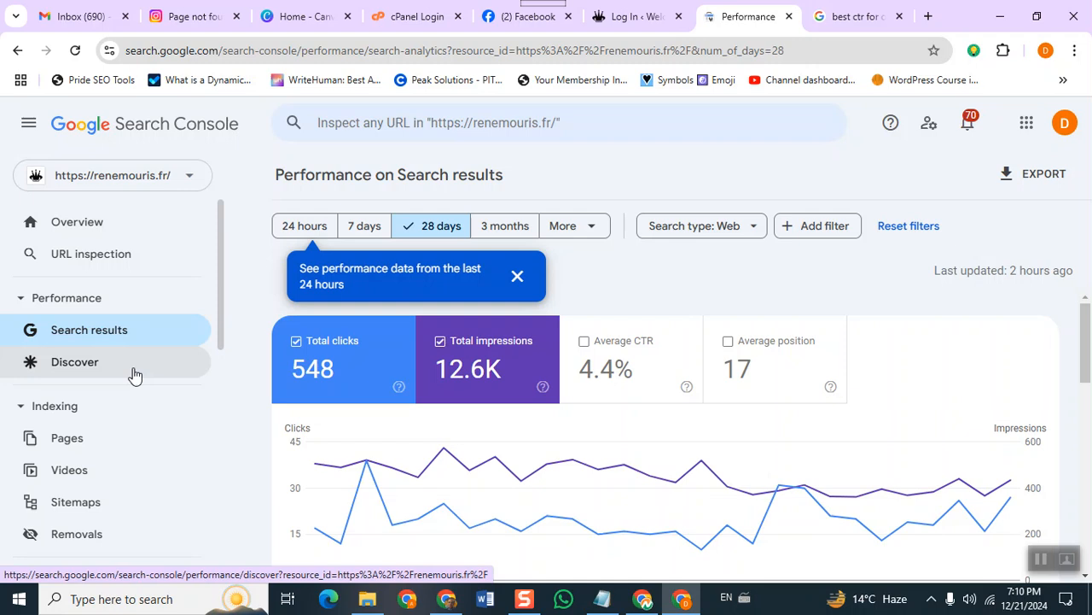
scroll(236, 373, "down", 3)
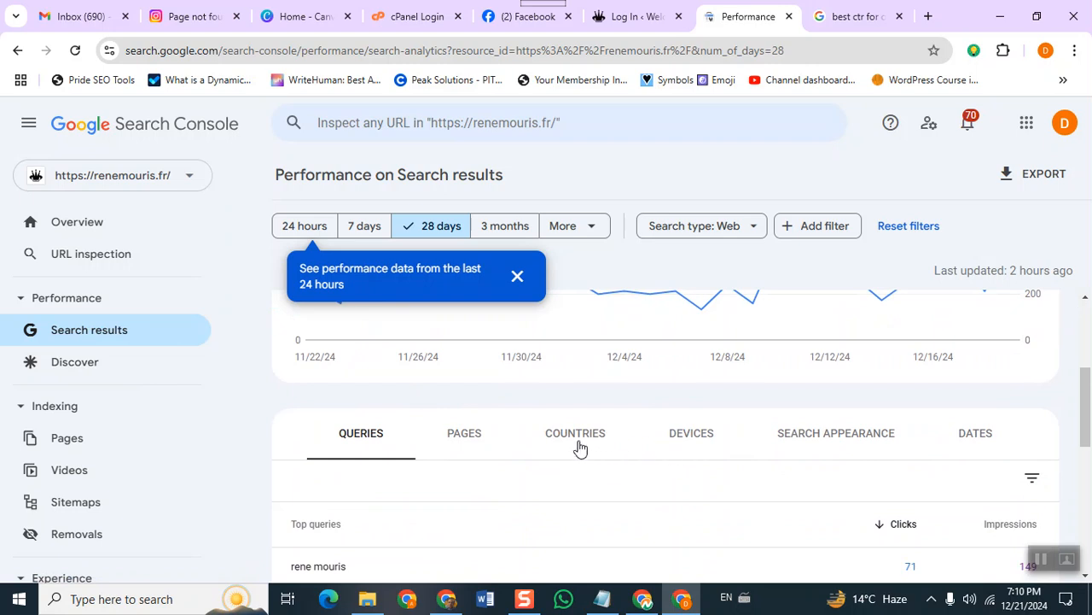
View the 28-day results by page, then by country, with India leading at 87 clicks.
left_click(470, 440)
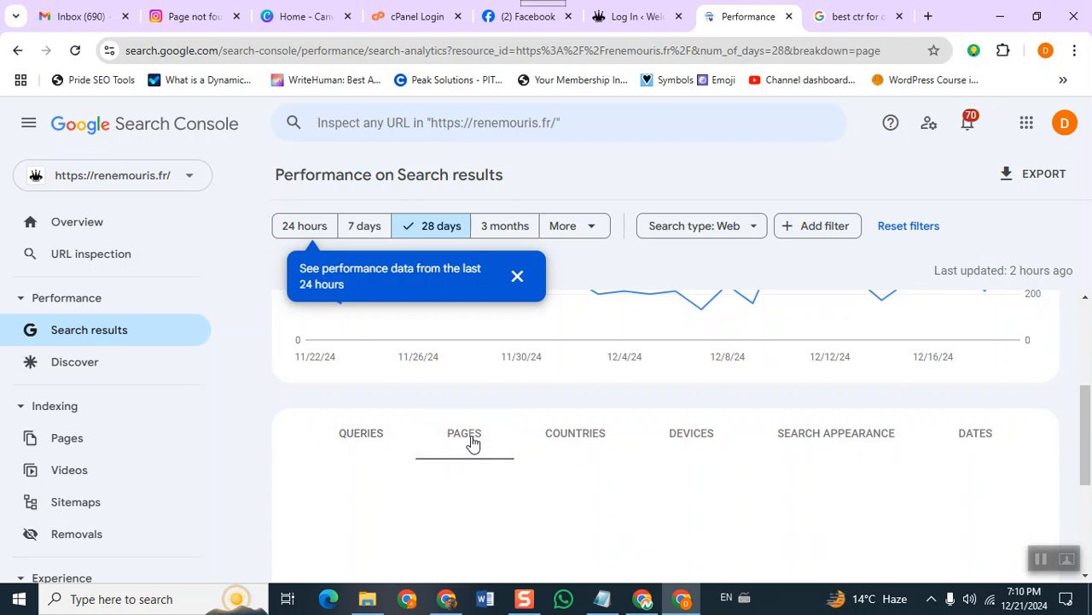
scroll(472, 442, "down", 2)
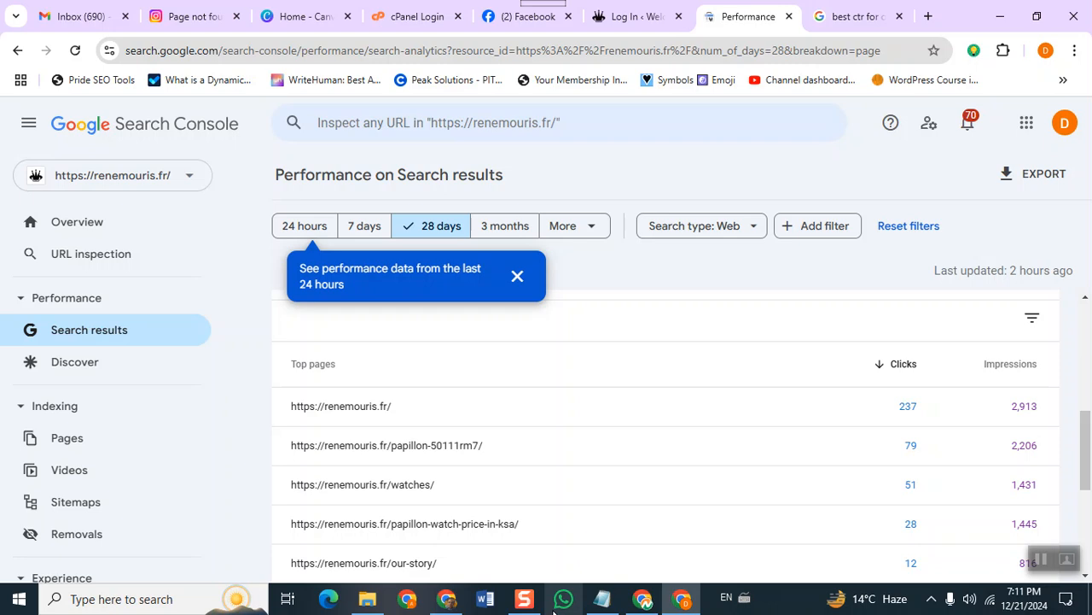
left_click(518, 276)
scroll(532, 405, "up", 3)
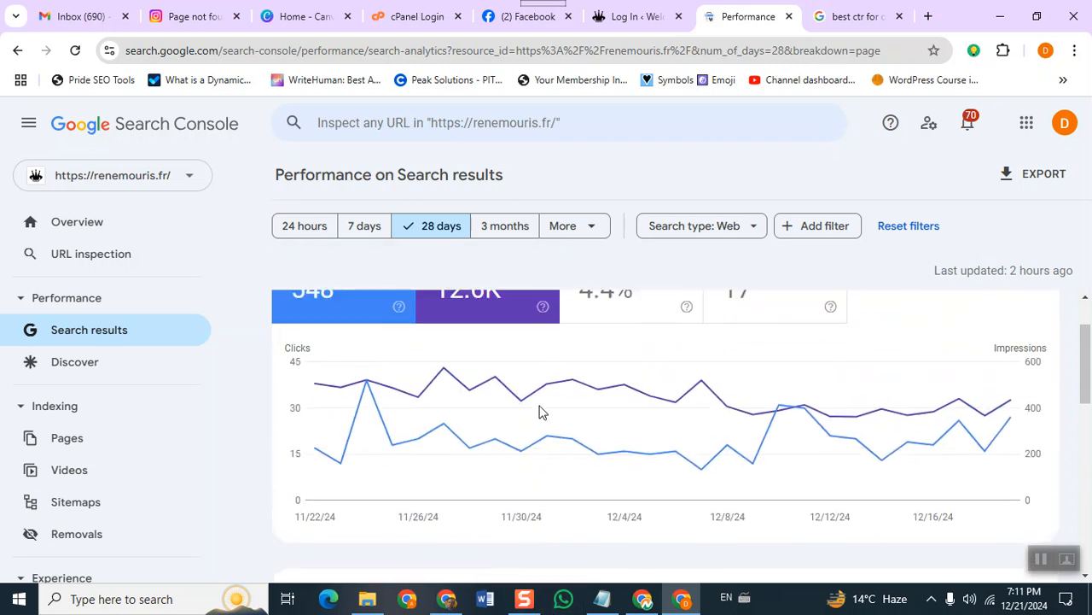
scroll(538, 412, "down", 5)
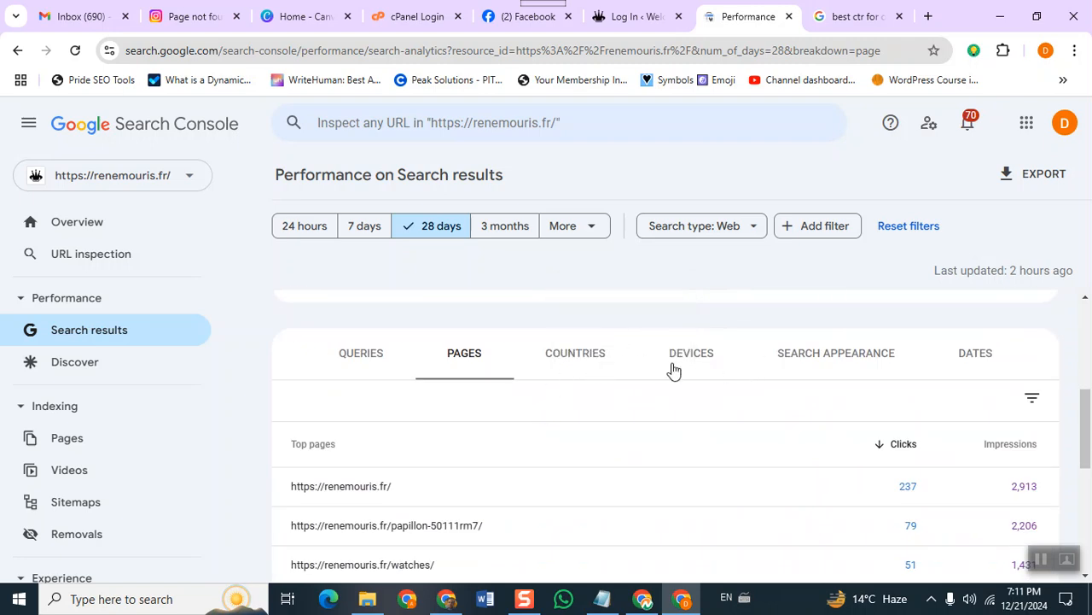
left_click(587, 369)
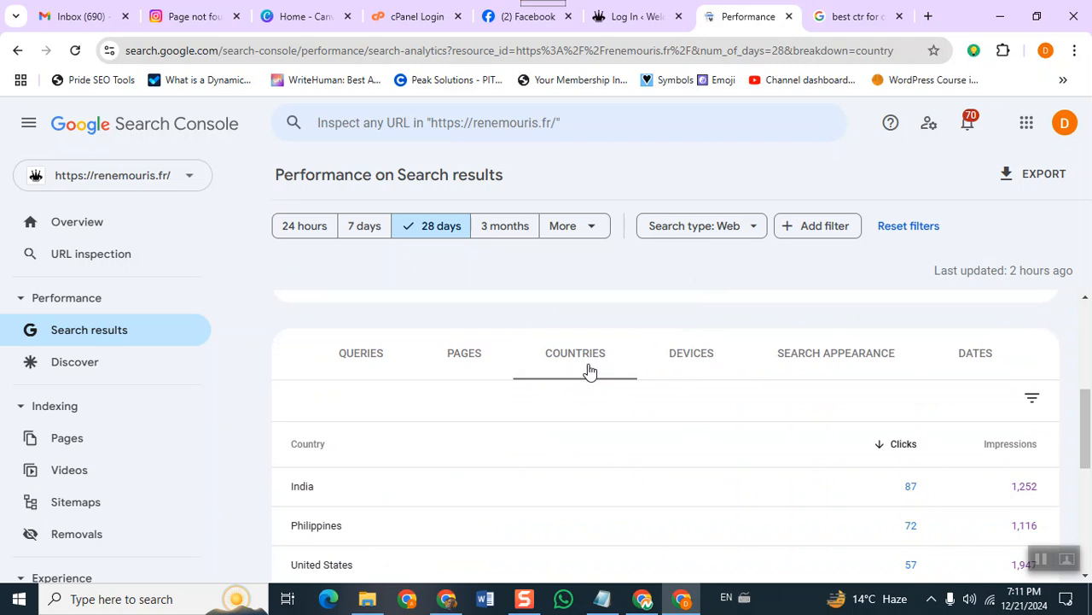
scroll(589, 370, "down", 1)
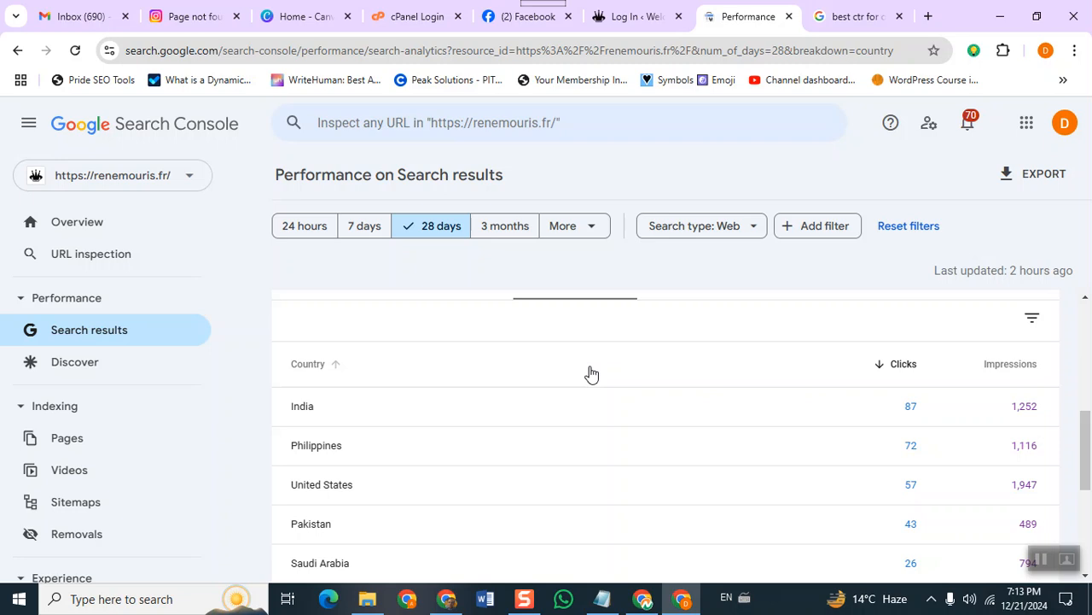
Submit sitemap.xml in the renemouris.fr Sitemaps report, listed Dec 21, 2024 with Success status.
scroll(378, 505, "down", 3)
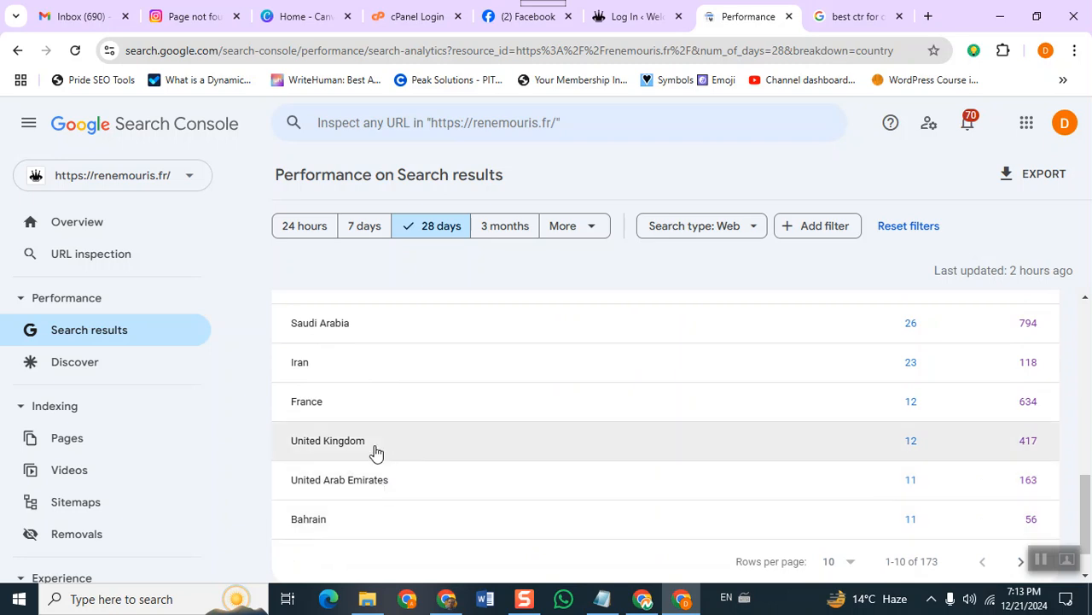
scroll(375, 431, "down", 1)
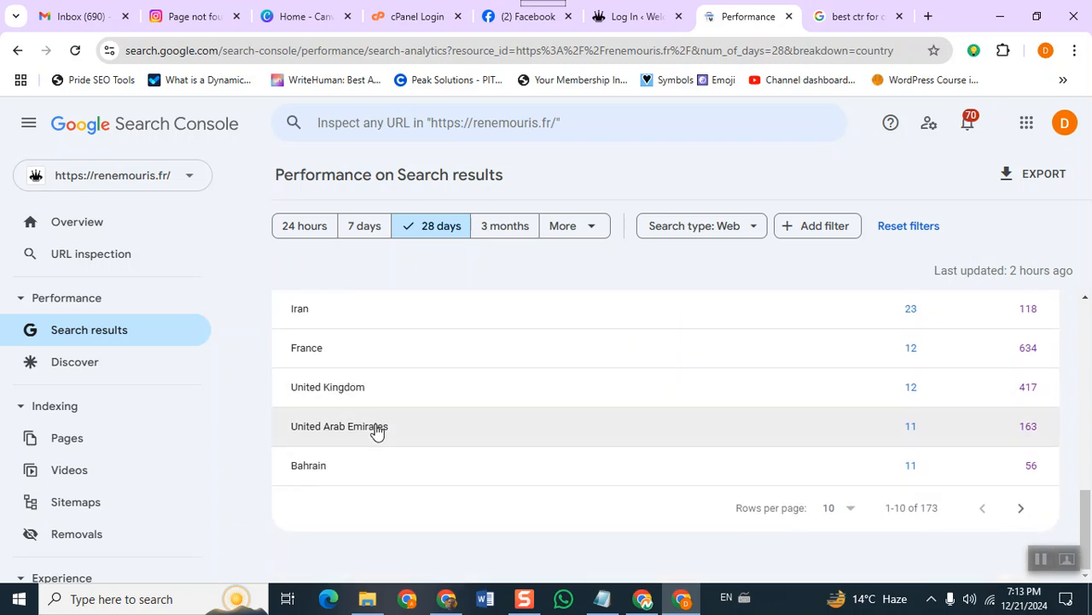
scroll(377, 431, "up", 1)
scroll(377, 431, "up", 3)
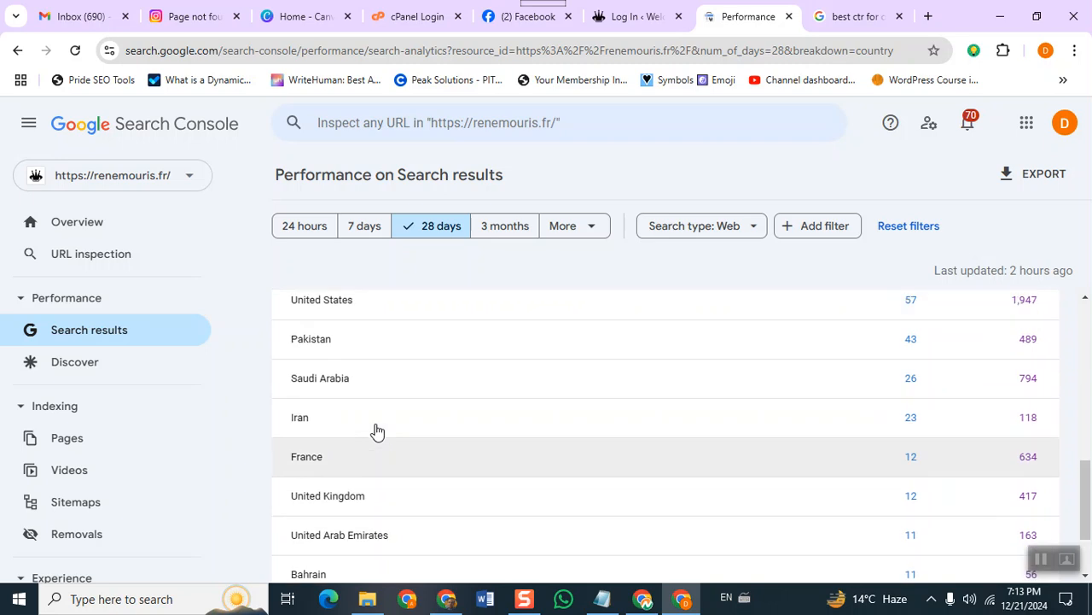
scroll(417, 510, "down", 1)
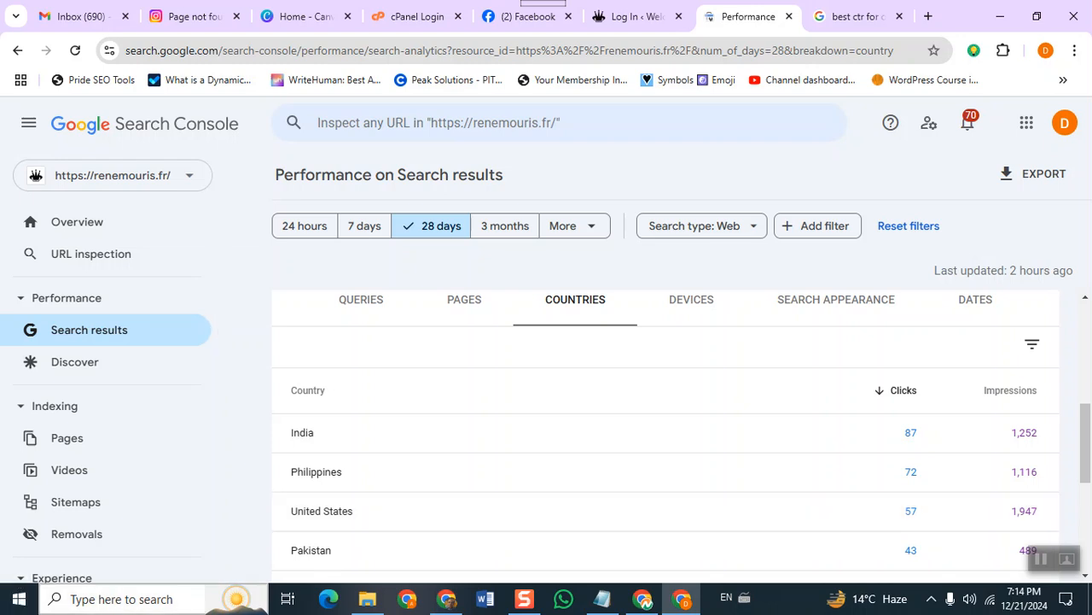
scroll(85, 389, "down", 2)
scroll(90, 395, "down", 1)
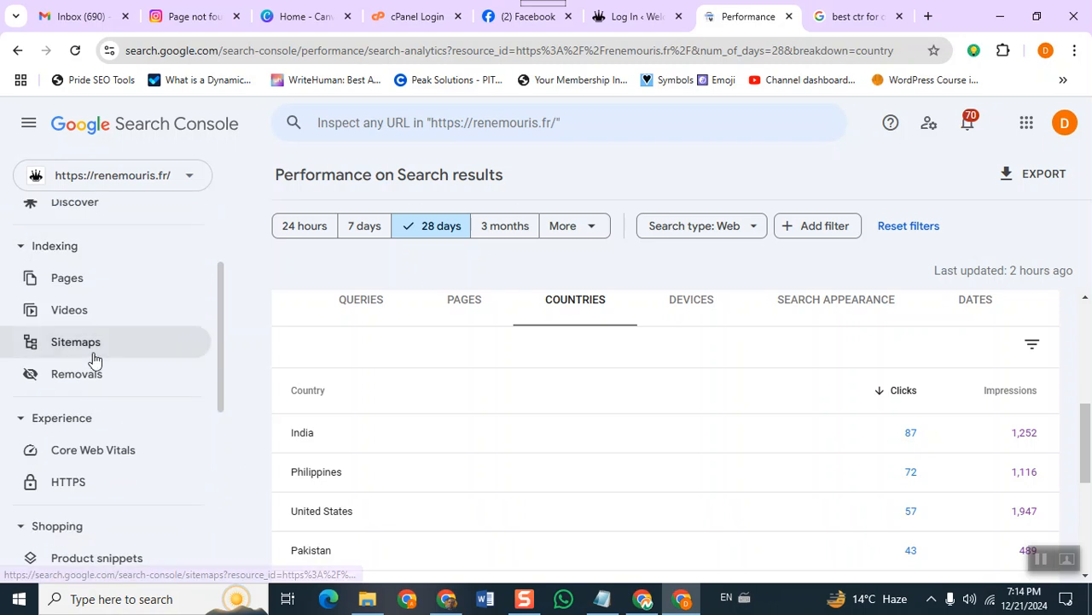
left_click(94, 355)
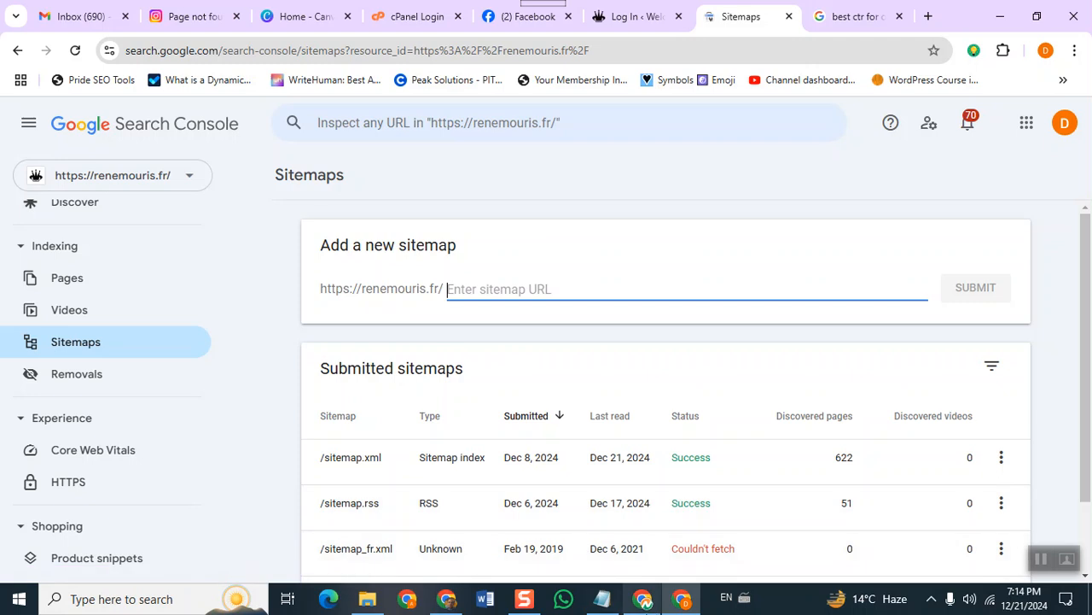
mouse_move(645, 600)
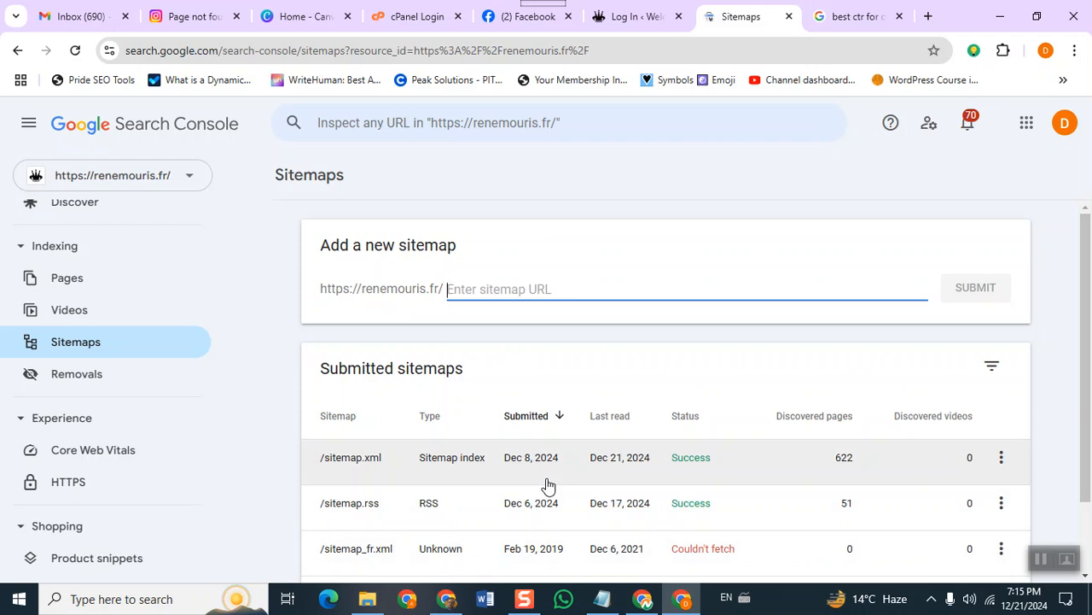
type("sitemap")
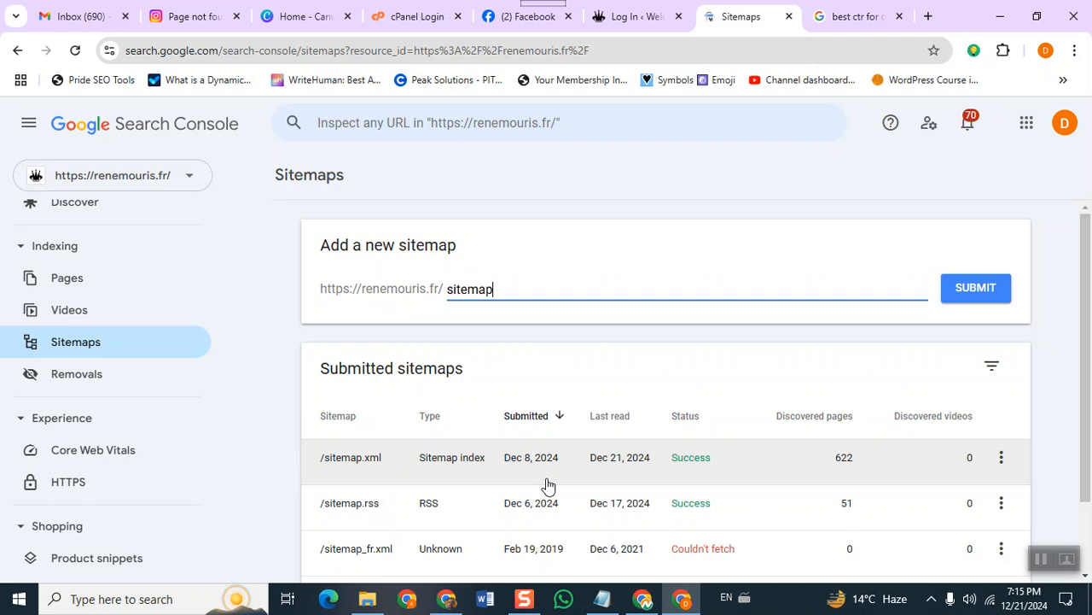
type("xml")
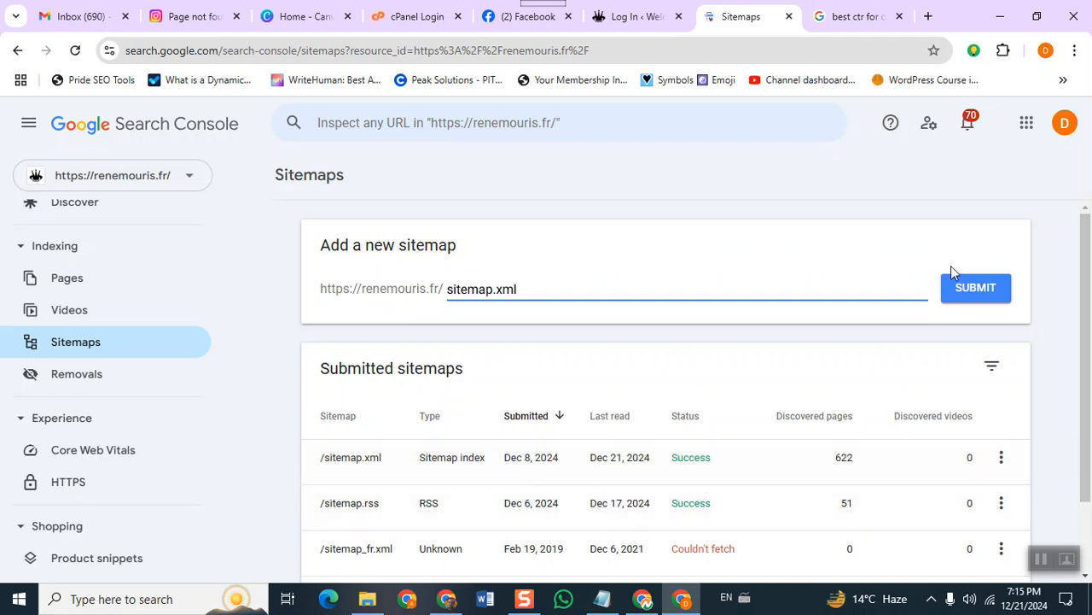
left_click(959, 290)
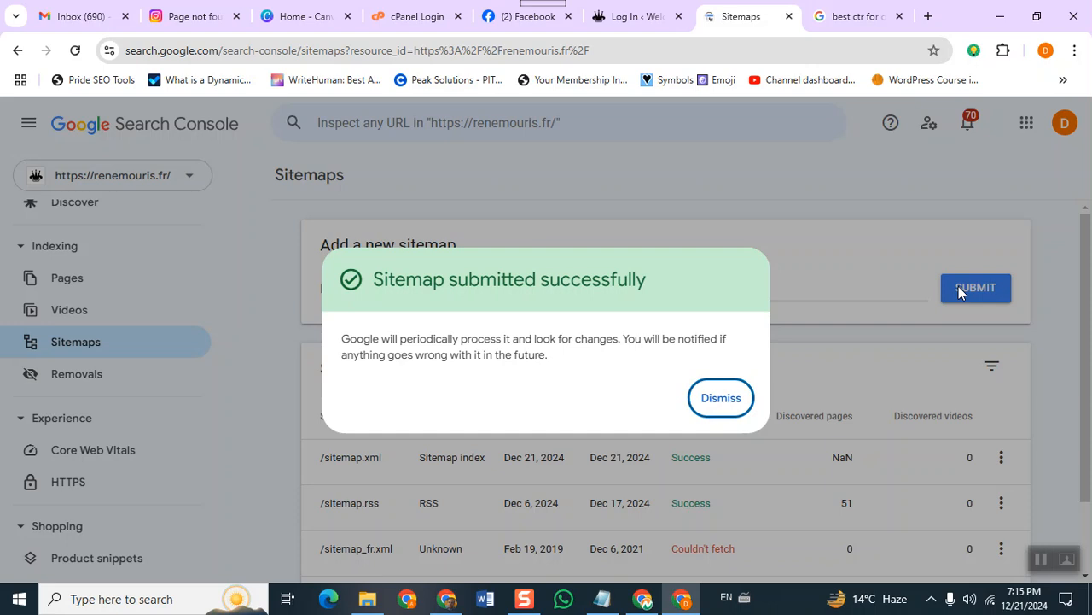
left_click(724, 410)
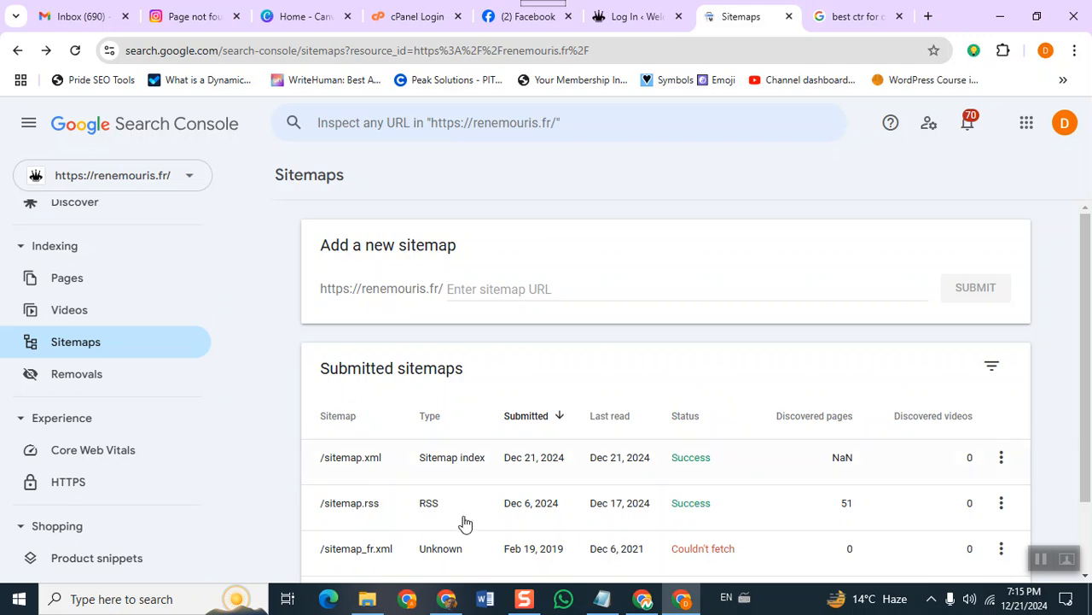
Switch to the other Chrome window and bring up the cPanel File Manager tab.
left_click(642, 600)
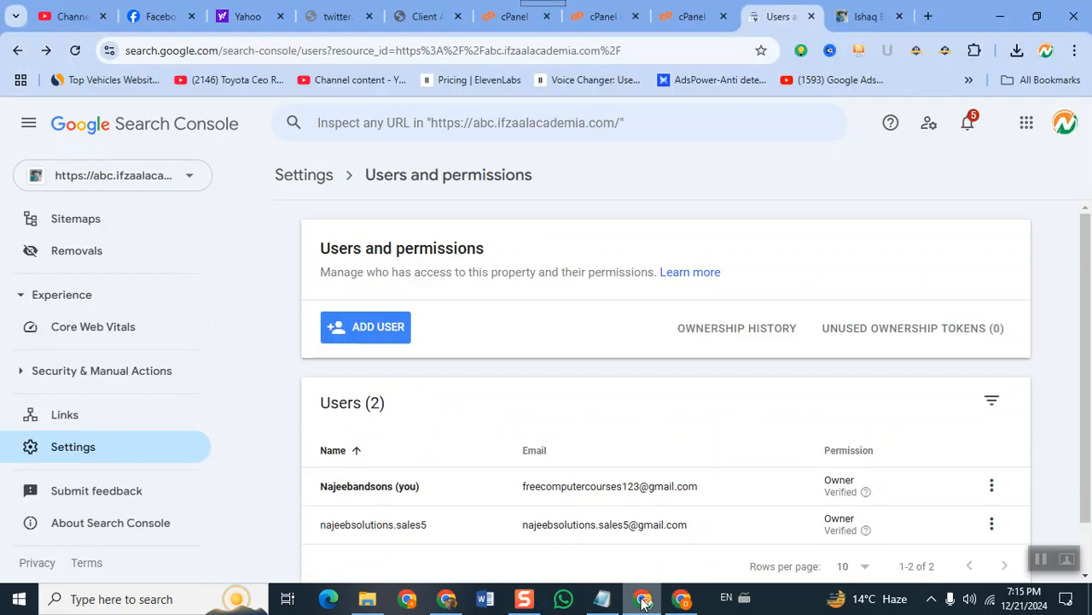
left_click(602, 17)
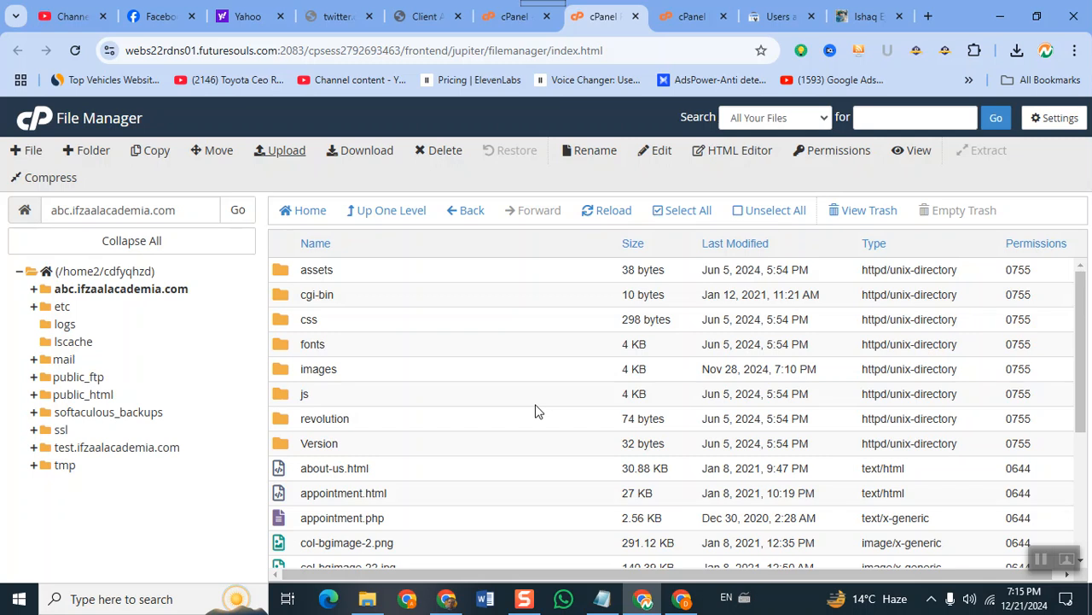
Reload File Manager and locate google1eb838e3537f77e3.html inside the abc.ifzaalacademia.com folder.
scroll(535, 410, "down", 3)
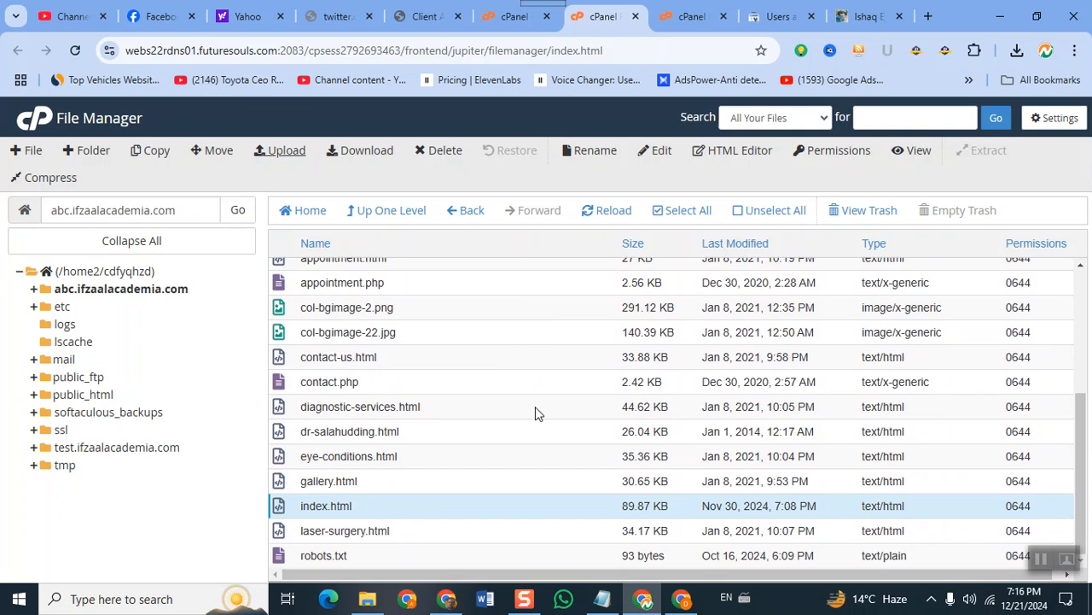
scroll(535, 407, "up", 3)
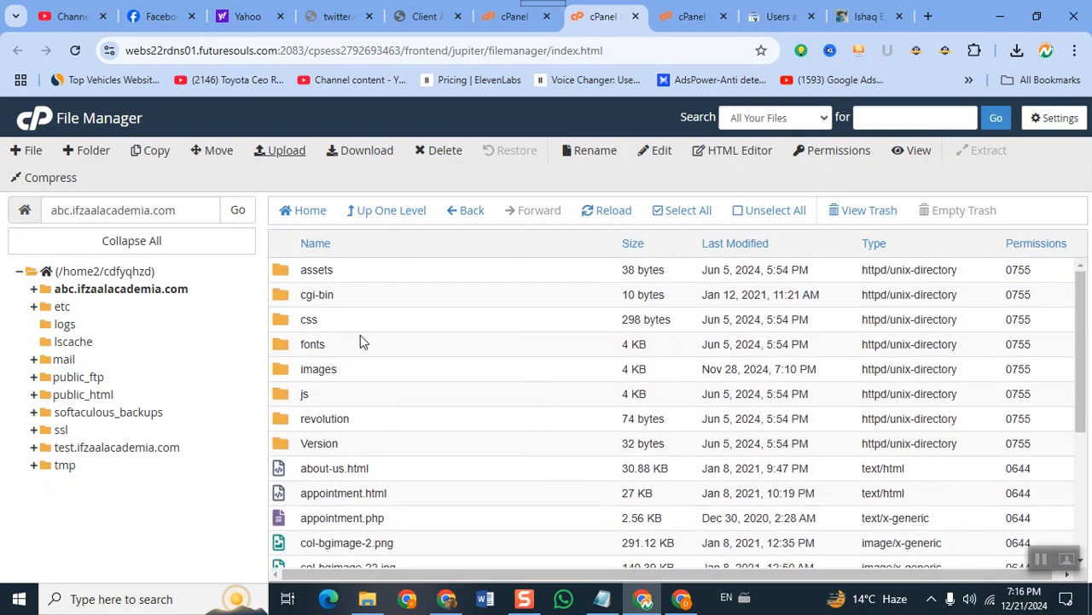
right_click(608, 19)
left_click(660, 141)
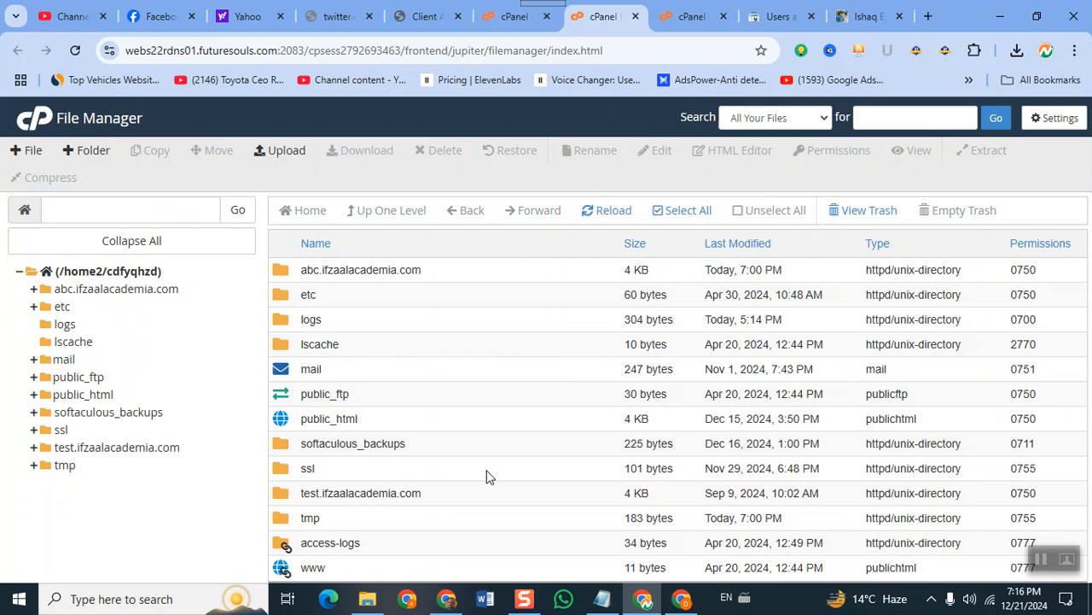
double_click(277, 277)
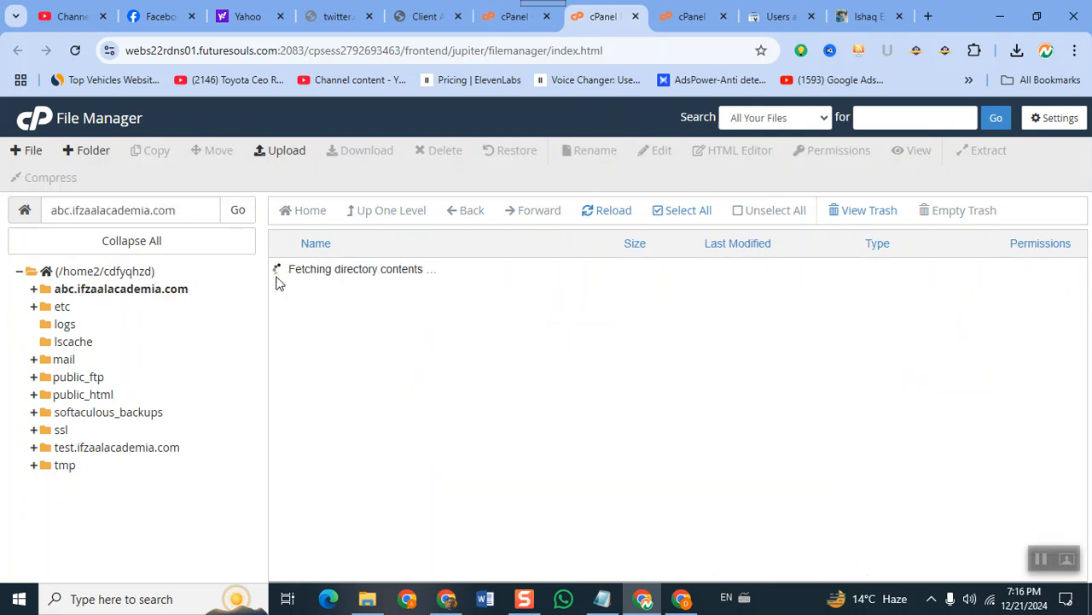
scroll(456, 420, "down", 2)
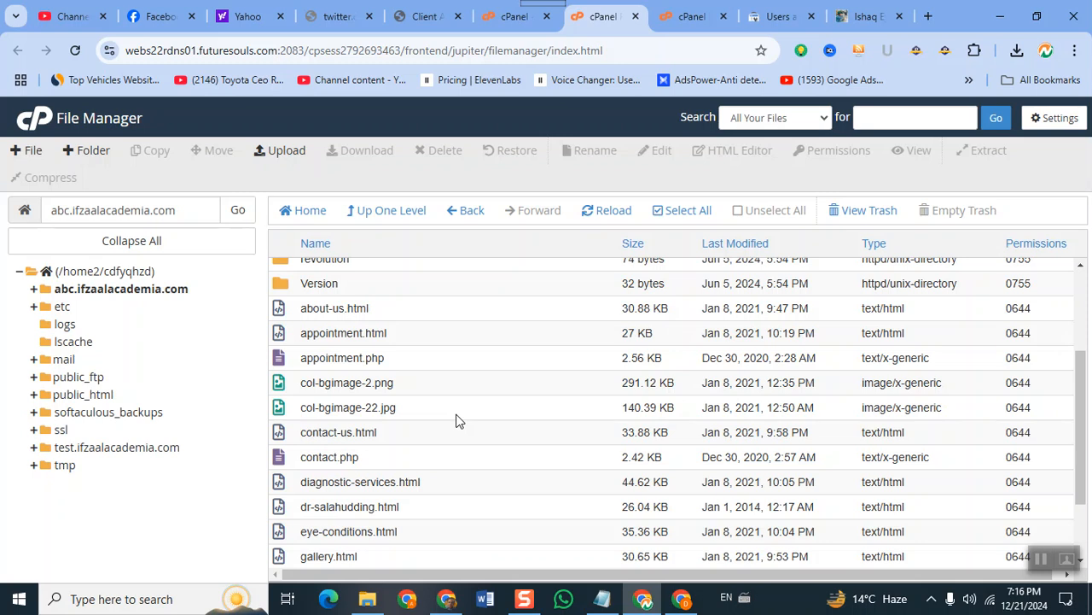
scroll(456, 420, "down", 1)
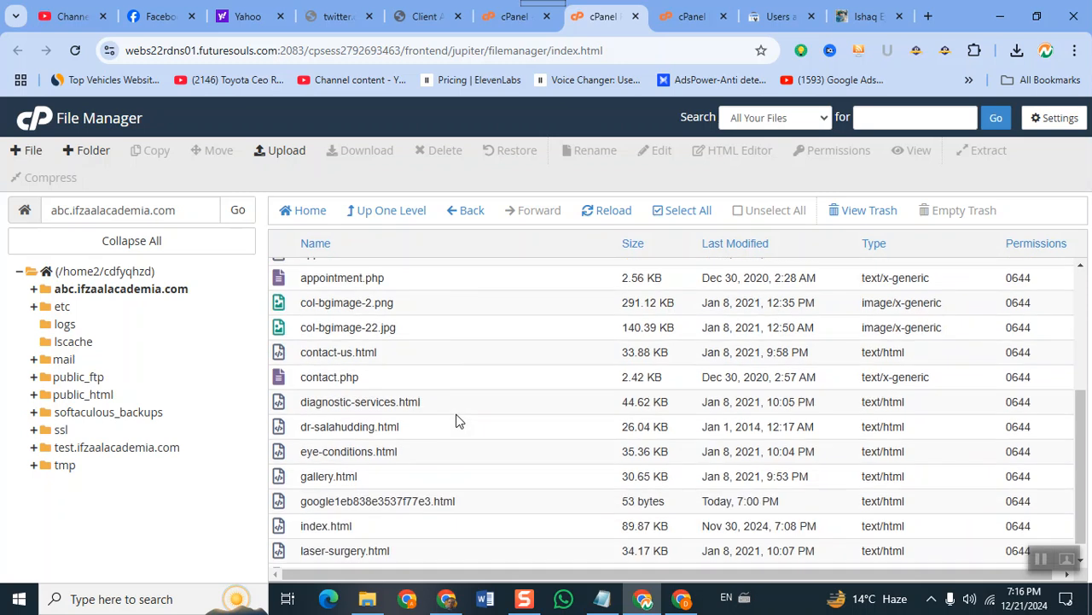
scroll(456, 420, "down", 1)
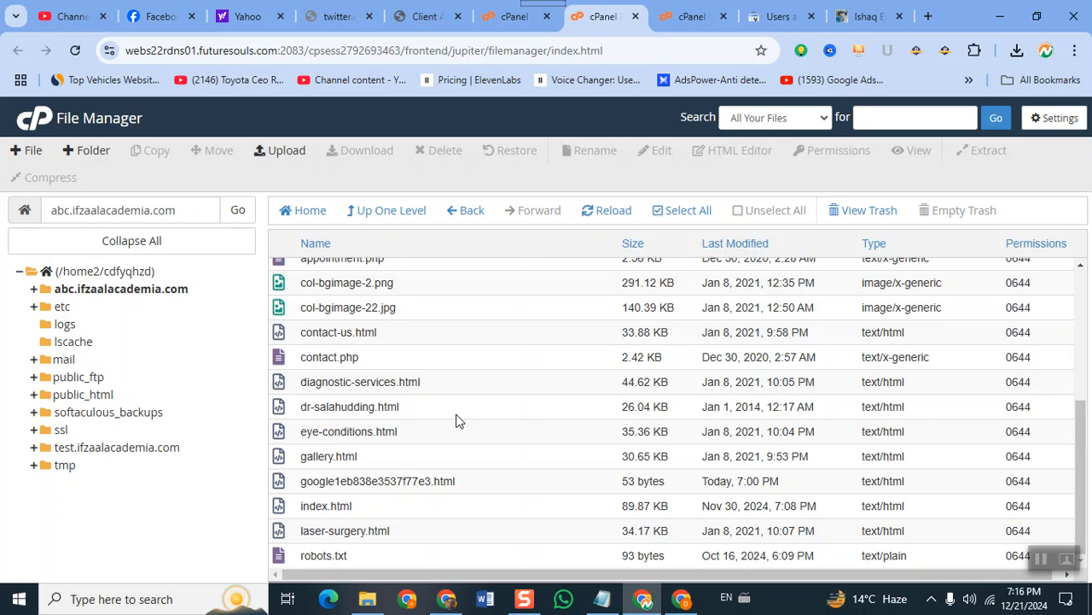
left_click(779, 16)
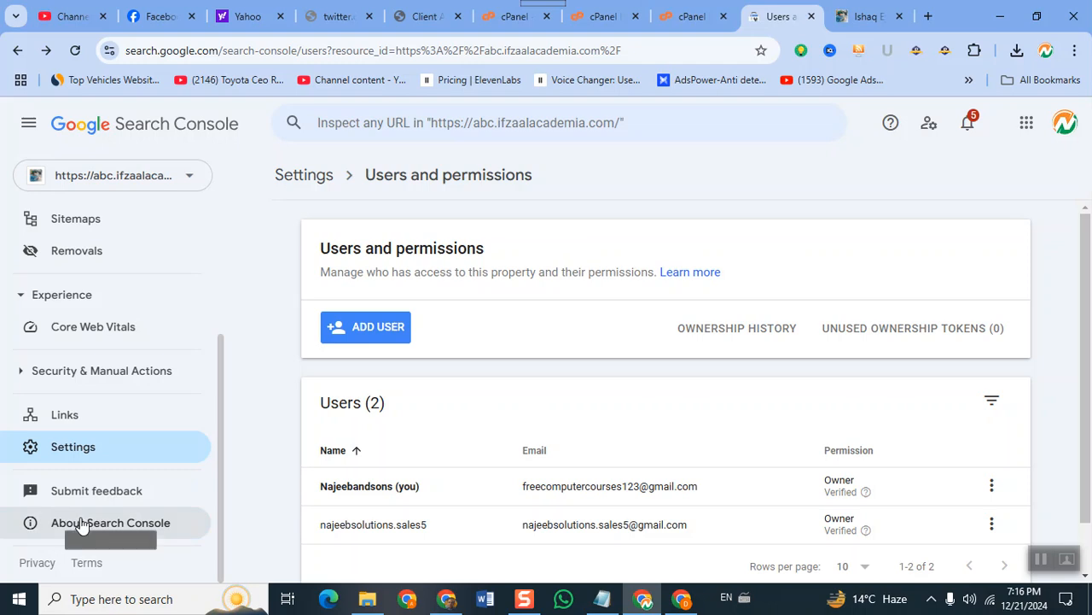
scroll(463, 452, "down", 1)
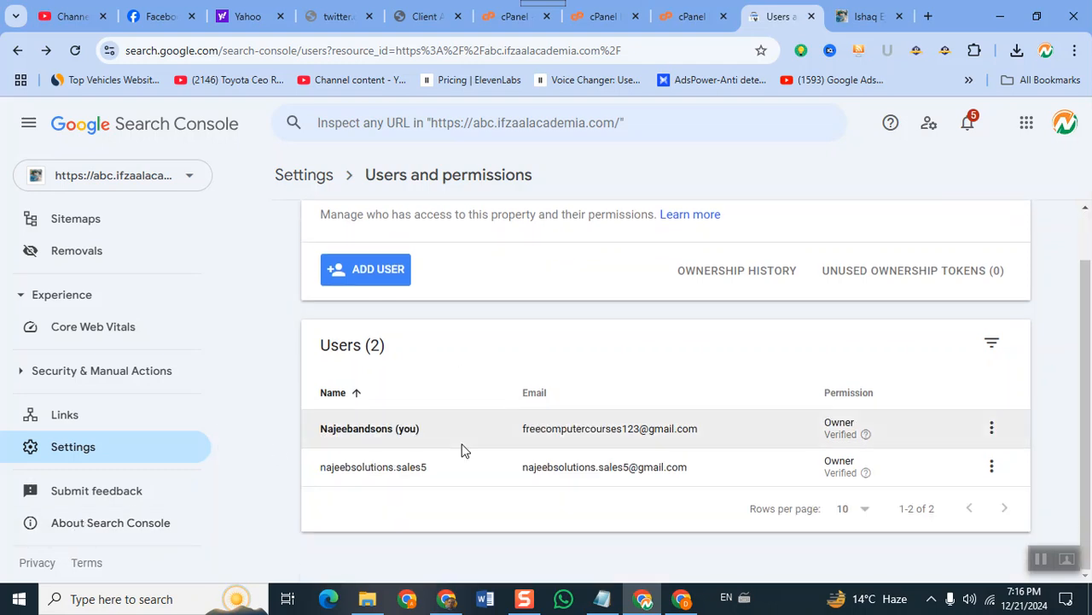
scroll(464, 451, "up", 1)
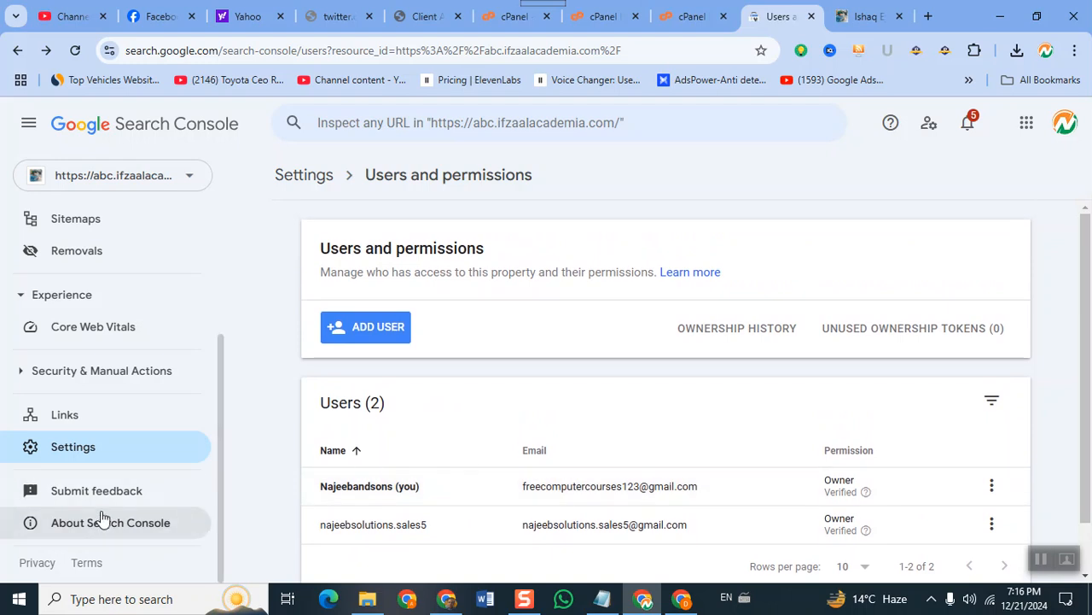
left_click(89, 451)
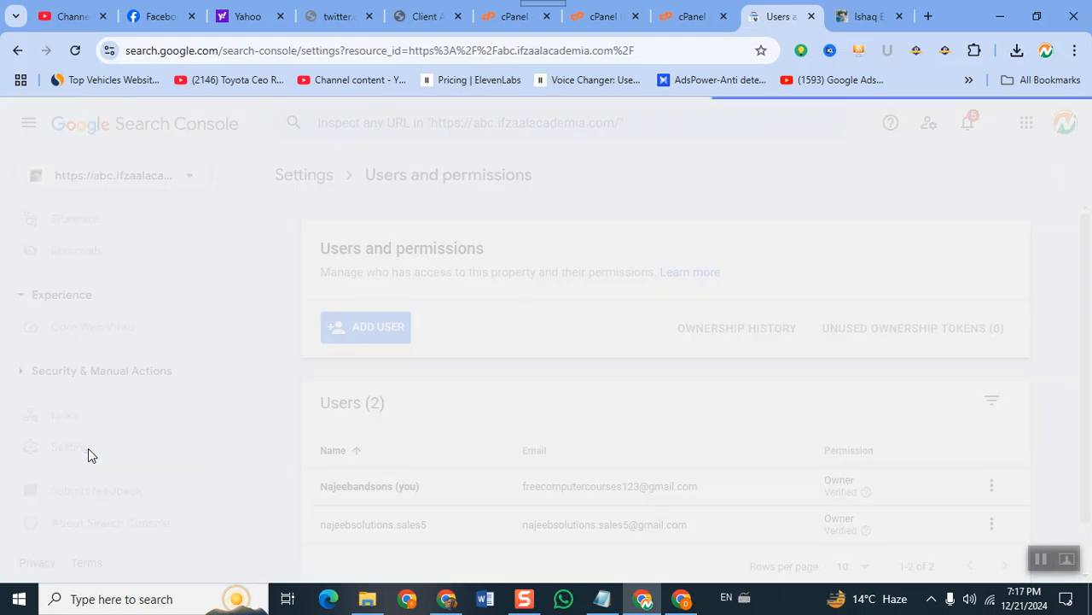
scroll(658, 398, "down", 3)
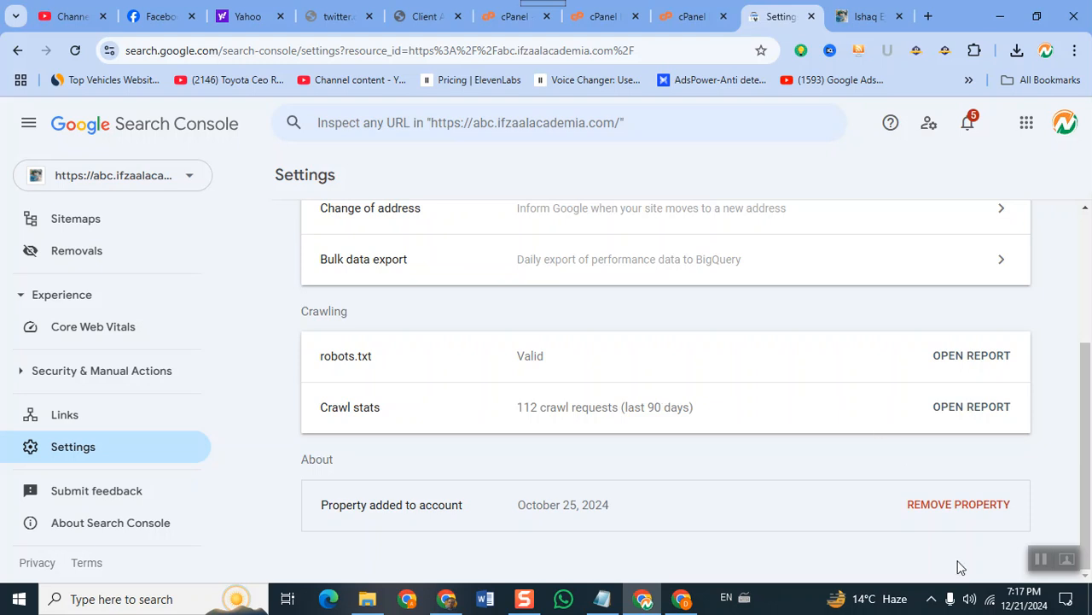
left_click(961, 503)
left_click(701, 427)
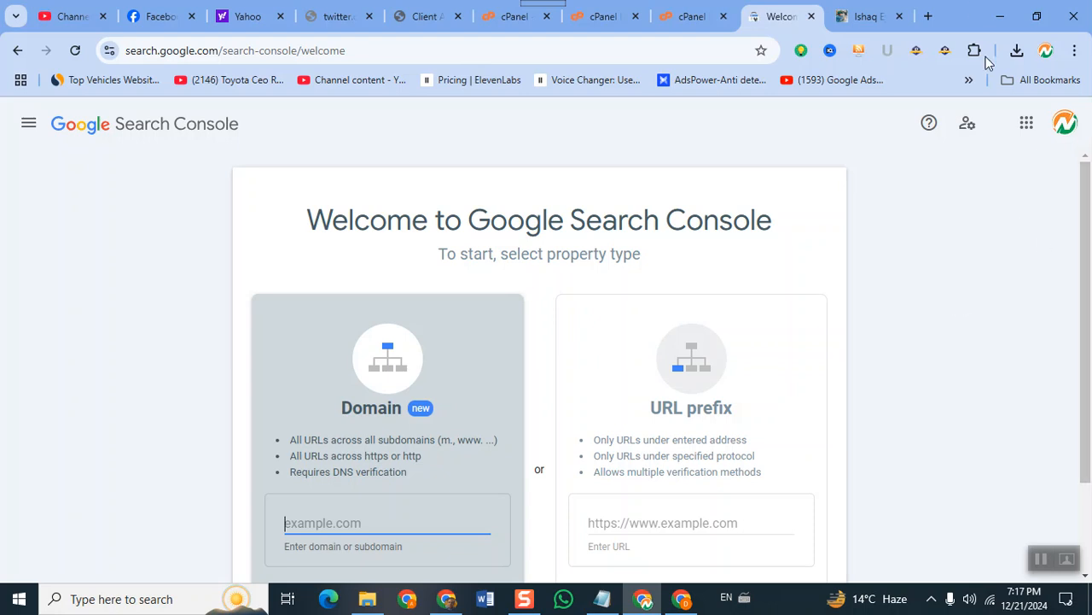
Delete the google1eb838e3537f77e3.html verification file from the abc.ifzaalacademia.com folder.
left_click(690, 18)
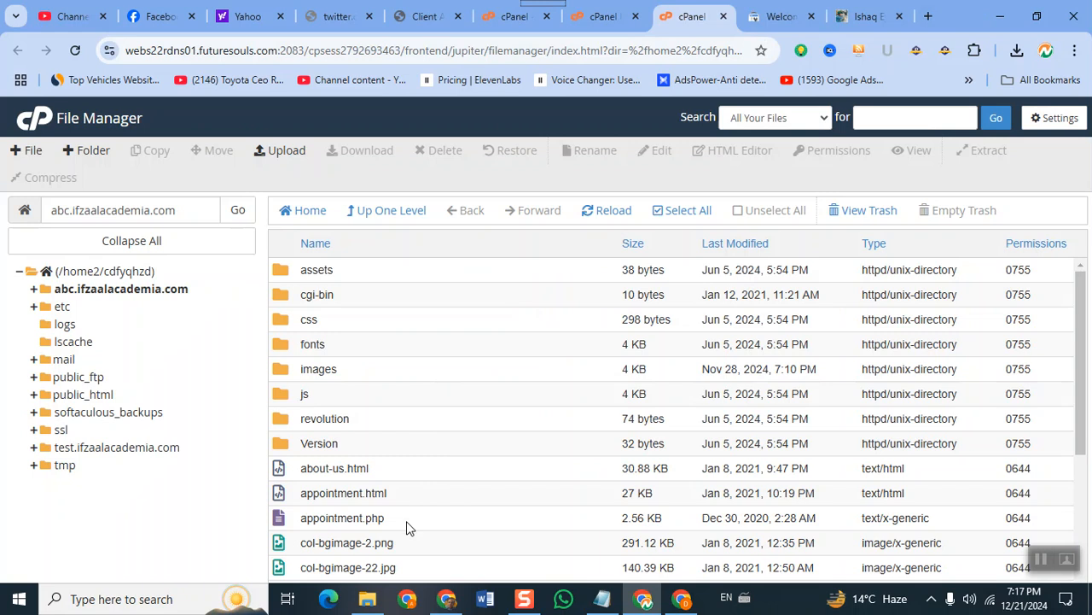
scroll(406, 525, "down", 2)
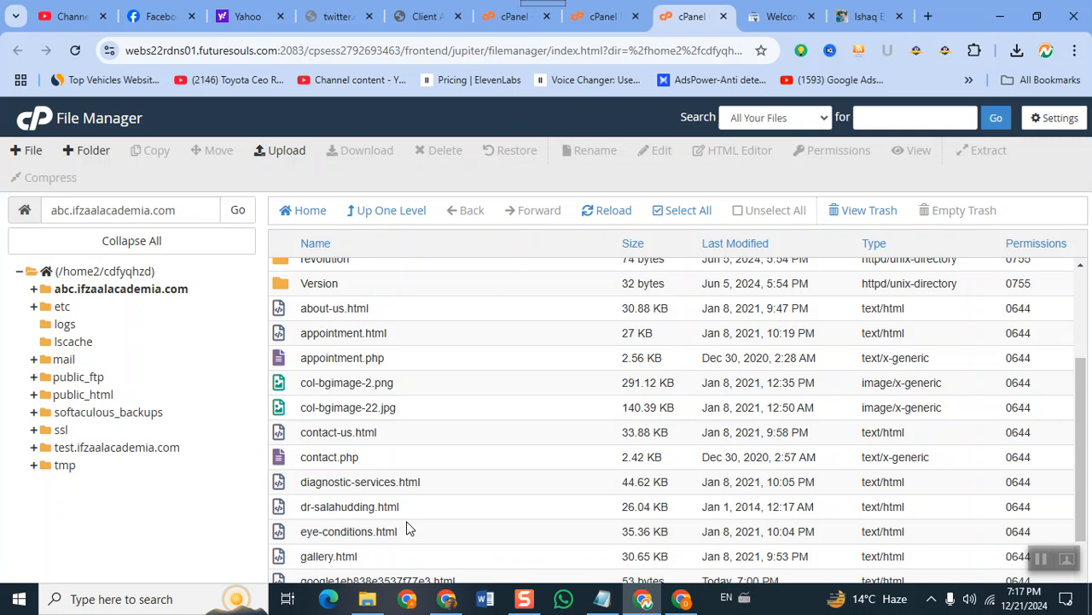
scroll(406, 521, "down", 1)
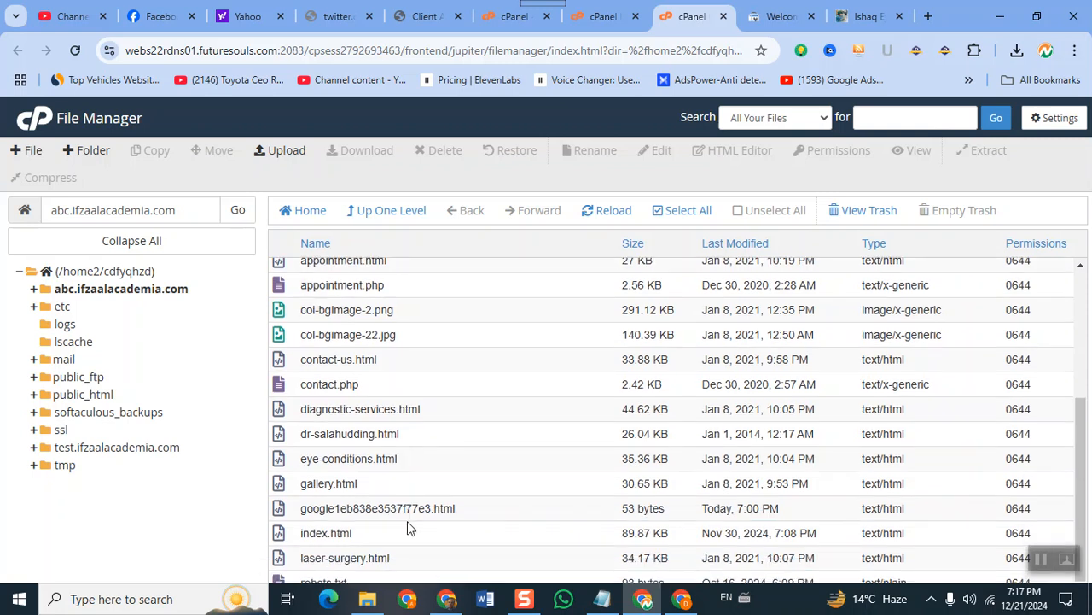
left_click(410, 515)
right_click(413, 516)
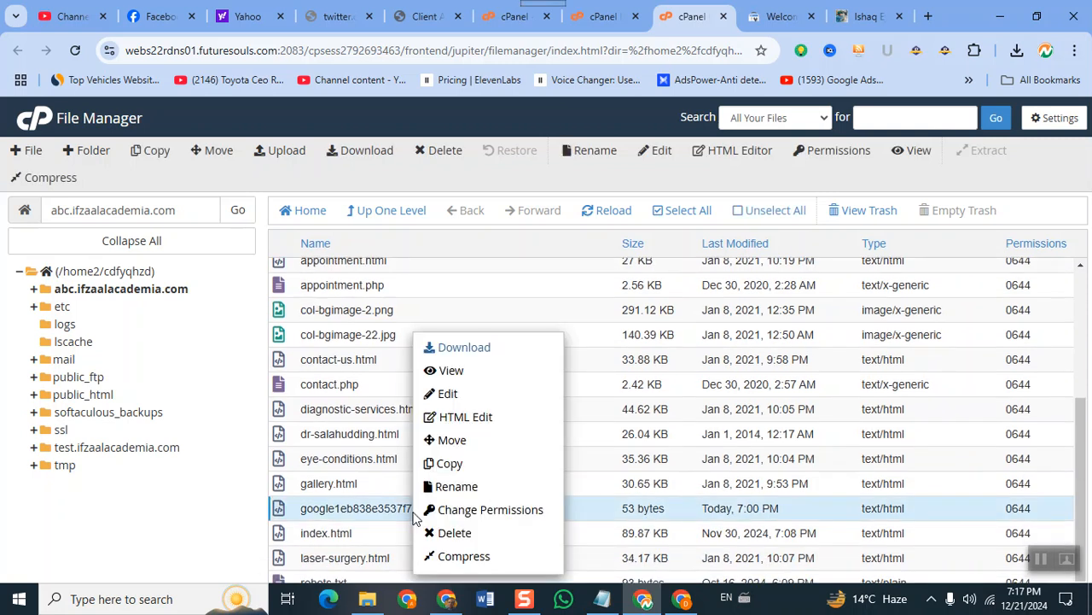
left_click(479, 537)
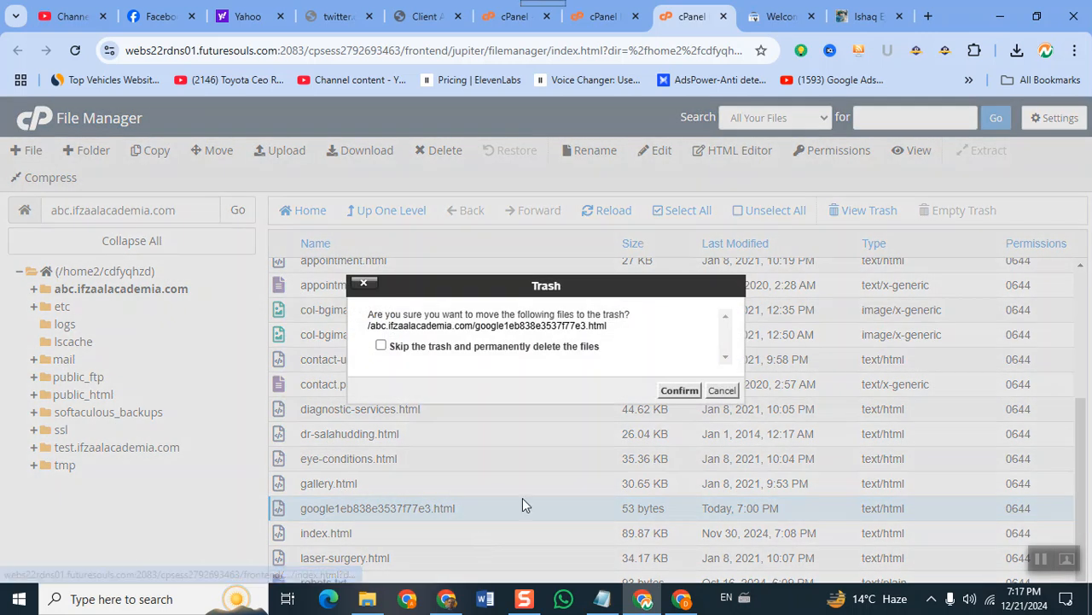
left_click(677, 390)
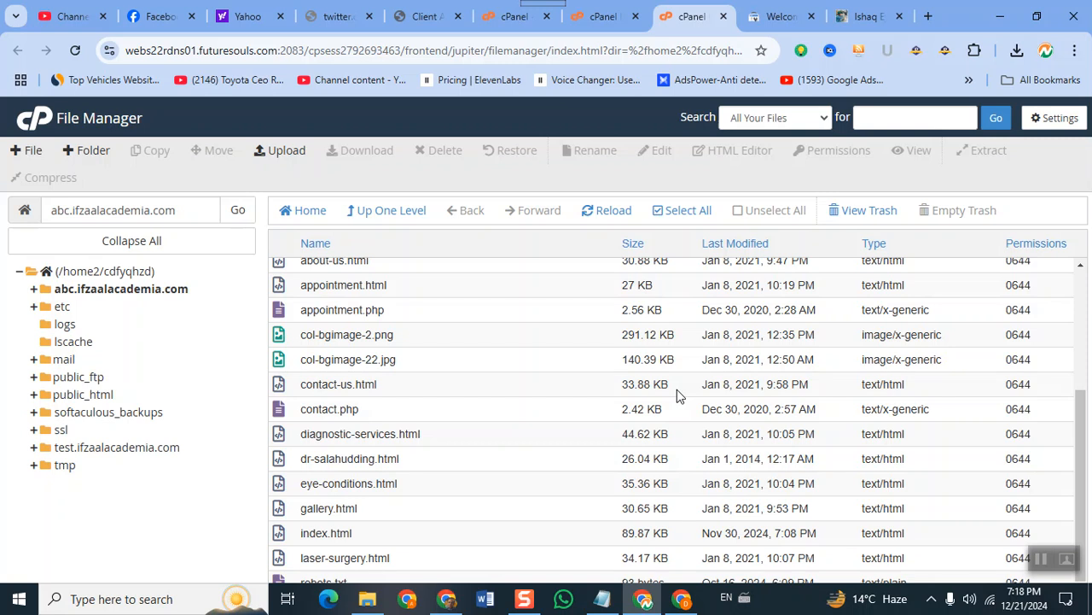
In the renemouris.fr window, check Core Web Vitals, then bring up URL inspection.
left_click(681, 598)
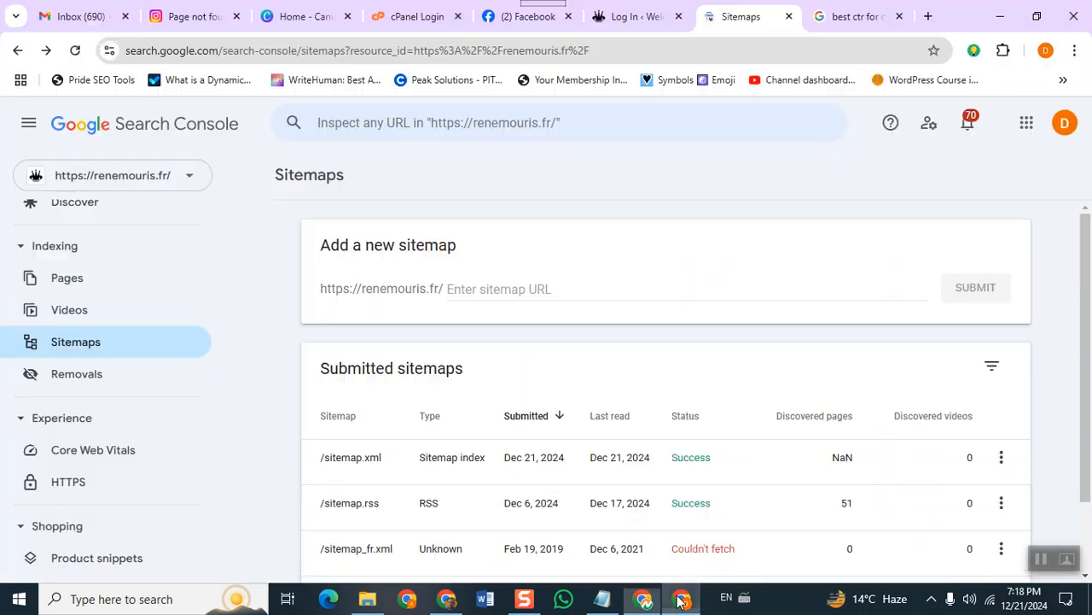
left_click(129, 463)
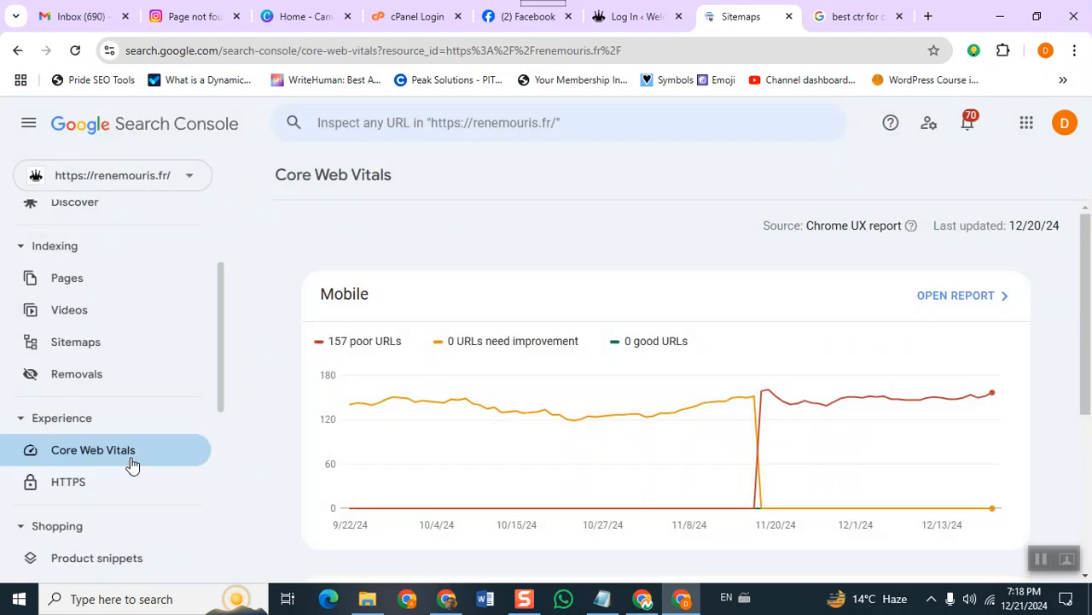
scroll(483, 412, "down", 3)
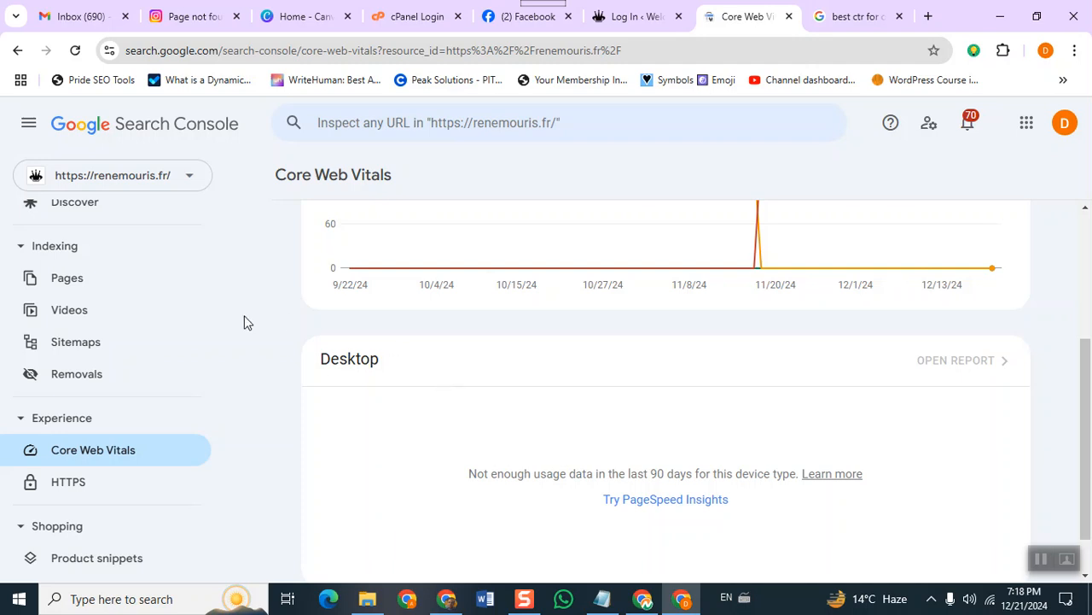
scroll(53, 324, "up", 2)
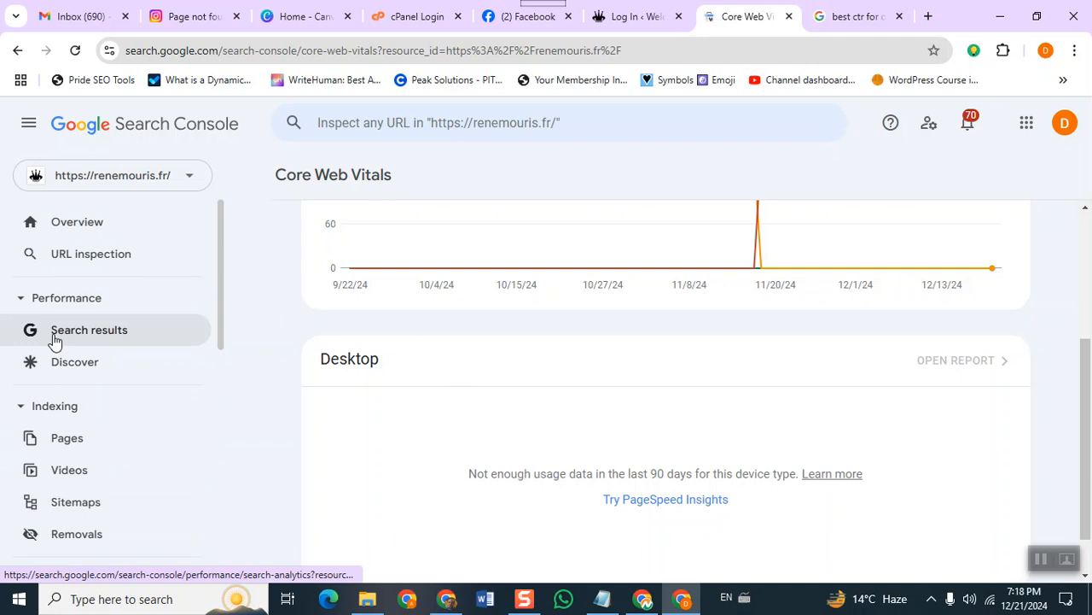
left_click(89, 254)
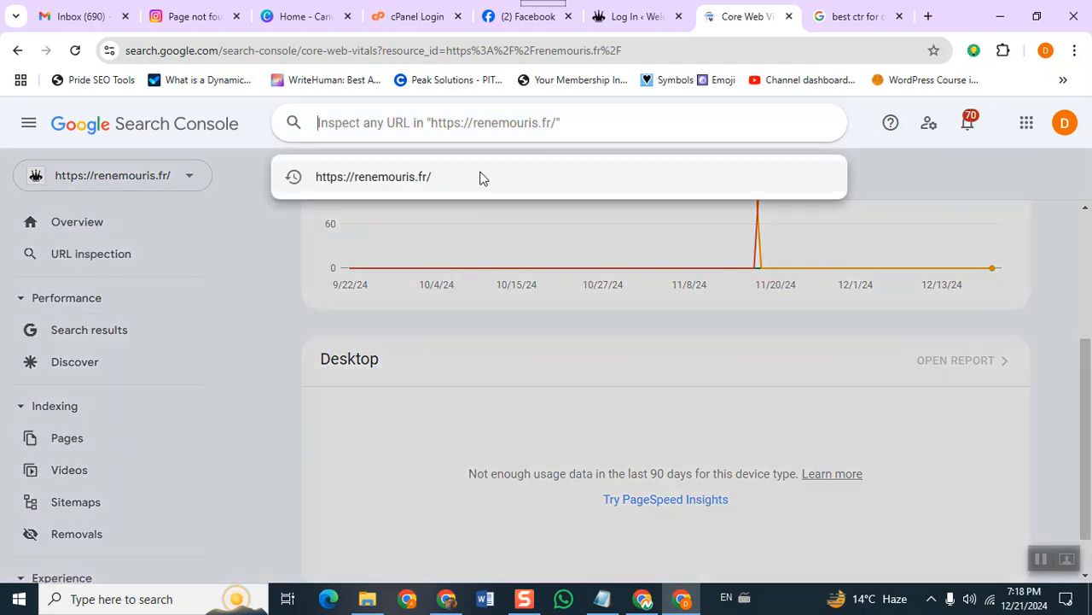
left_click(406, 185)
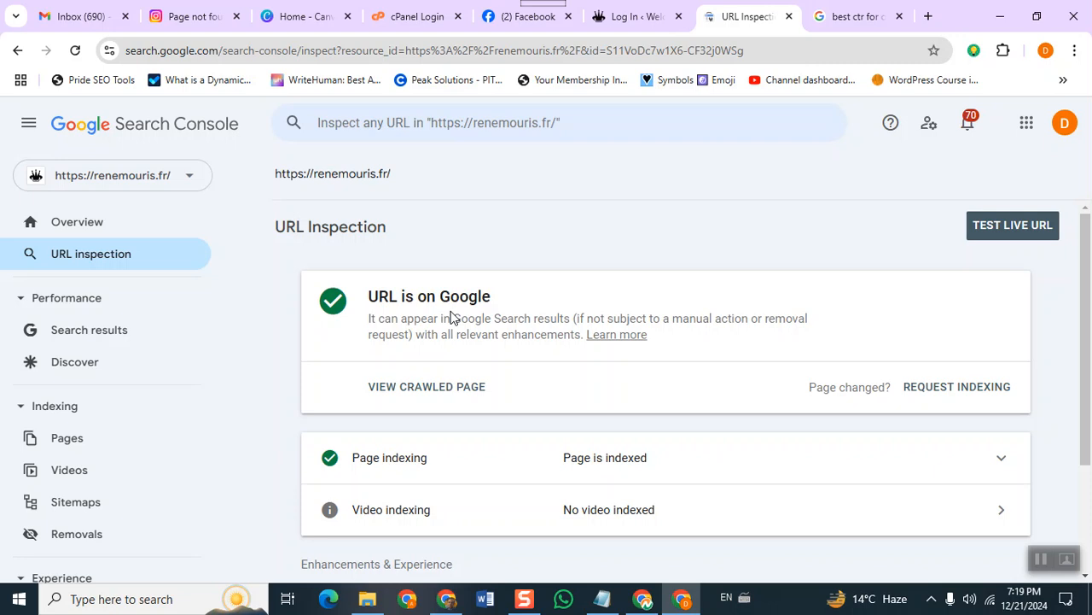
left_click(952, 393)
left_click(954, 402)
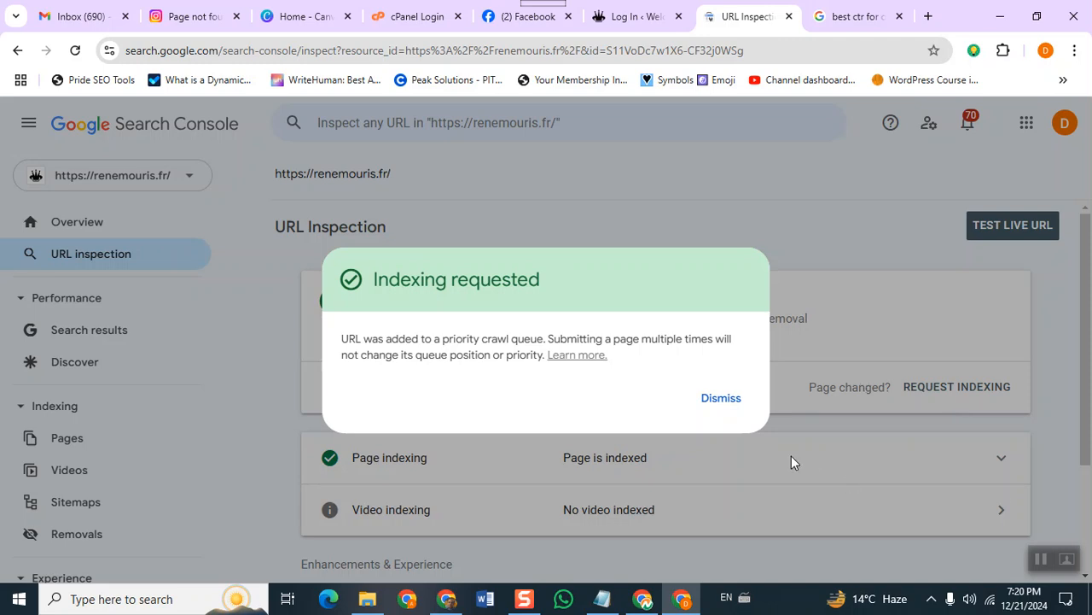
left_click(716, 406)
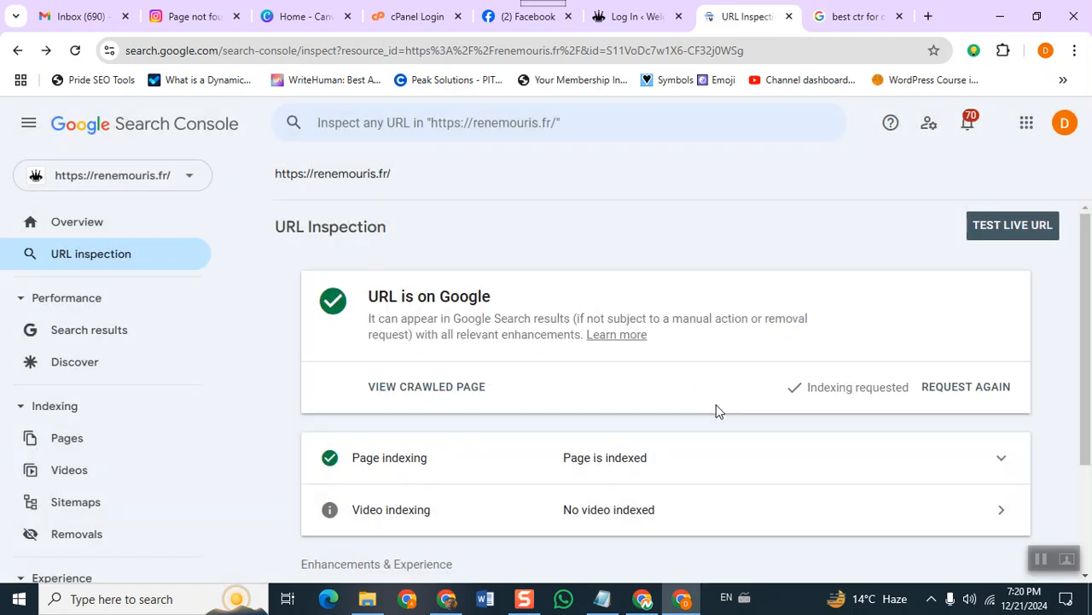